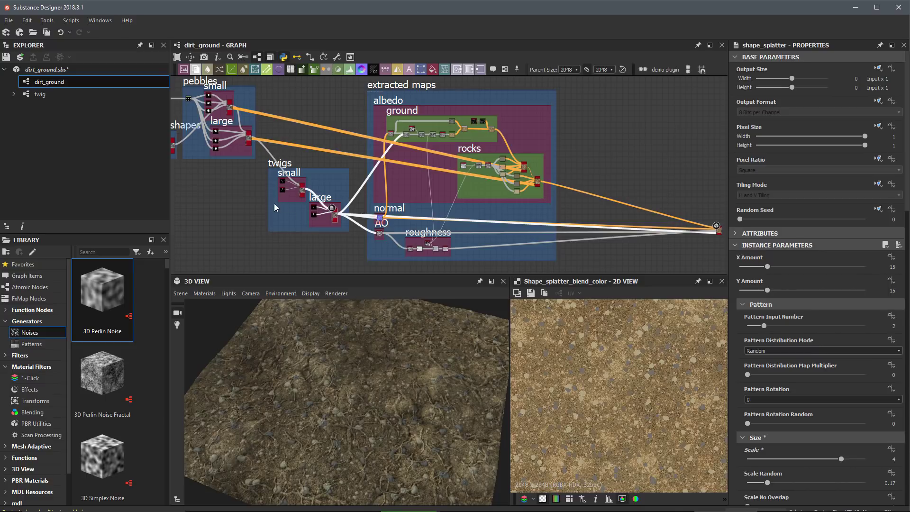
# Preview both twig nodes in the large twigs group one after the other
pyautogui.scroll(5, 275, 207)
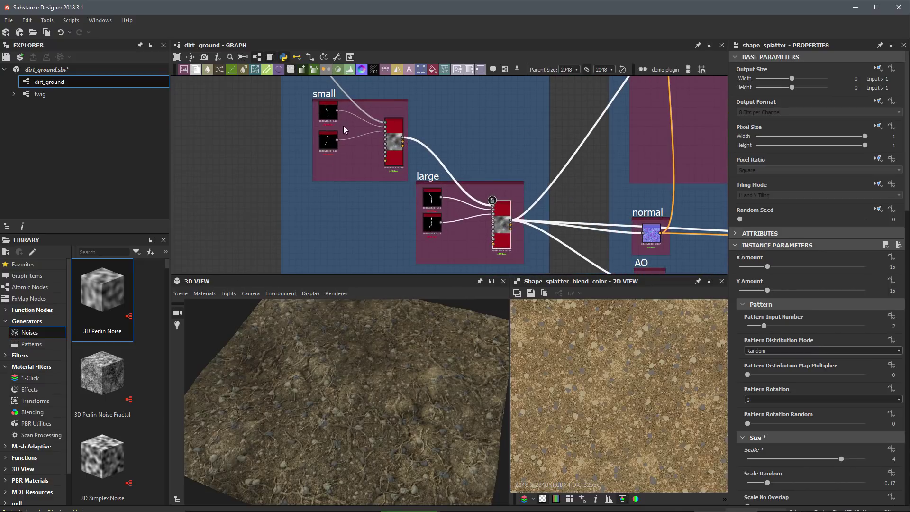
pyautogui.click(432, 225)
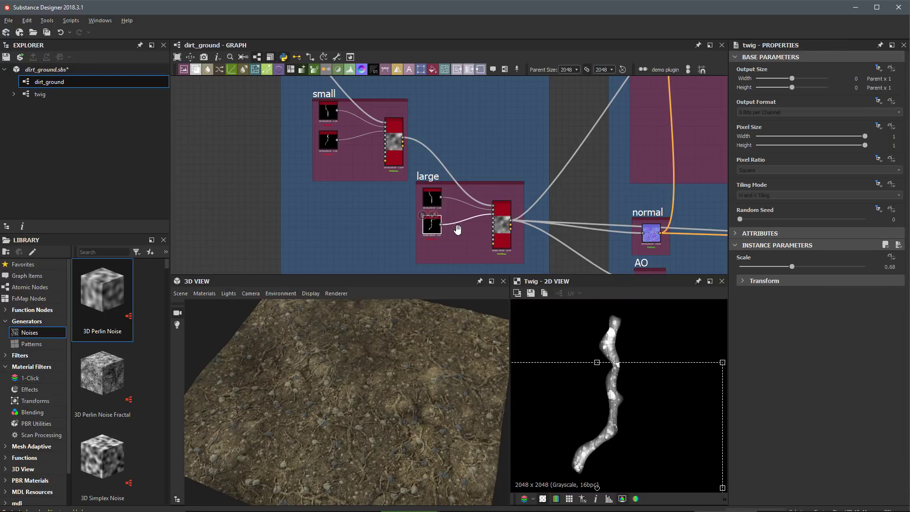
pyautogui.moveTo(458, 230); pyautogui.dragTo(348, 197, button='middle')
pyautogui.click(322, 166)
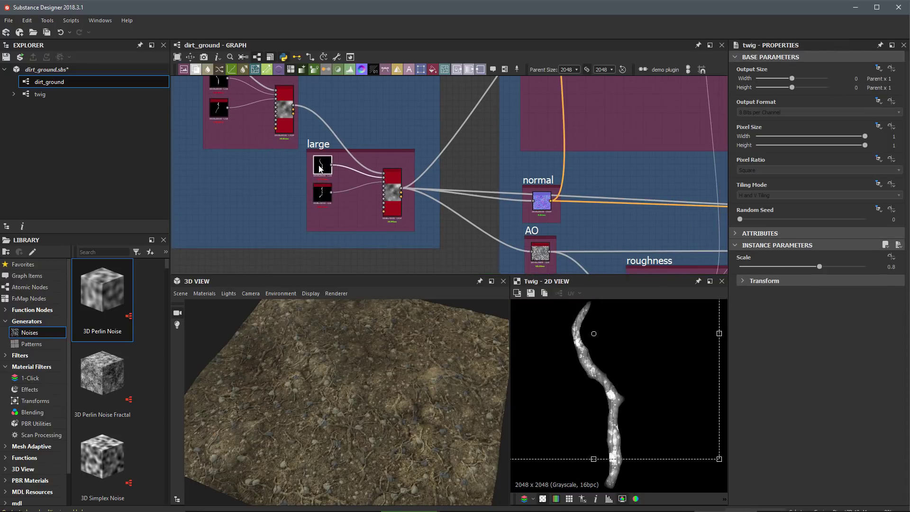
# Add a Gradient Map node in the empty graph area beyond the extracted maps frame
pyautogui.scroll(-4, 319, 168)
pyautogui.moveTo(470, 159); pyautogui.dragTo(268, 181, button='middle')
pyautogui.scroll(-2, 432, 173)
pyautogui.moveTo(498, 163); pyautogui.dragTo(535, 181, button='middle')
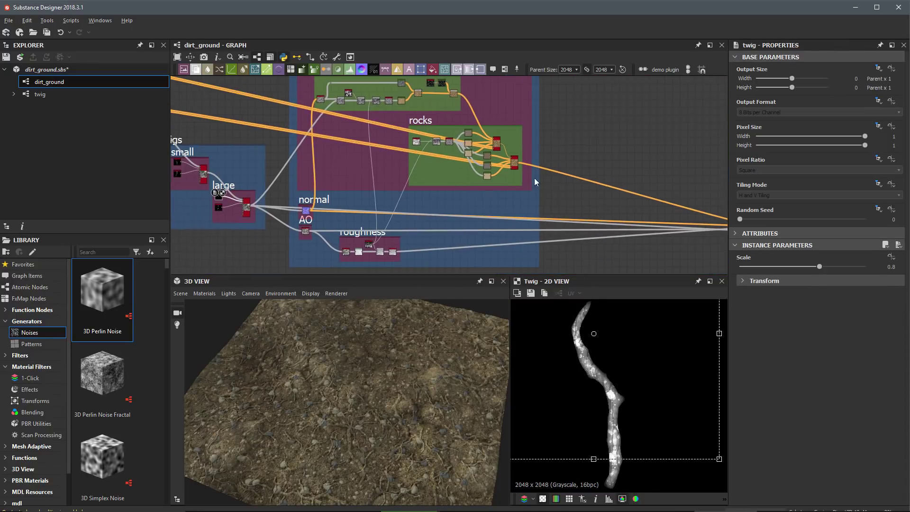
pyautogui.press('space')
pyautogui.click(613, 155)
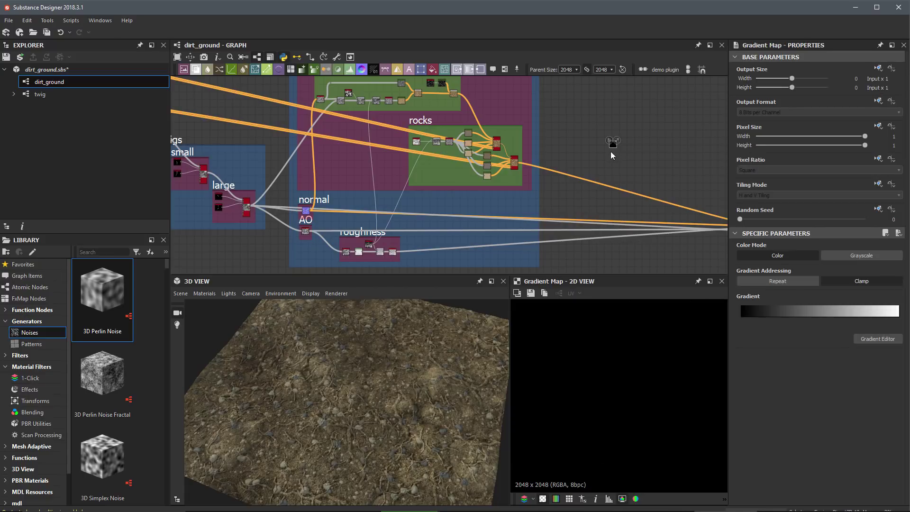
# Connect the upper twig node of the large group to the new Gradient Map, then reposition the map and preview it
pyautogui.scroll(5, 429, 264)
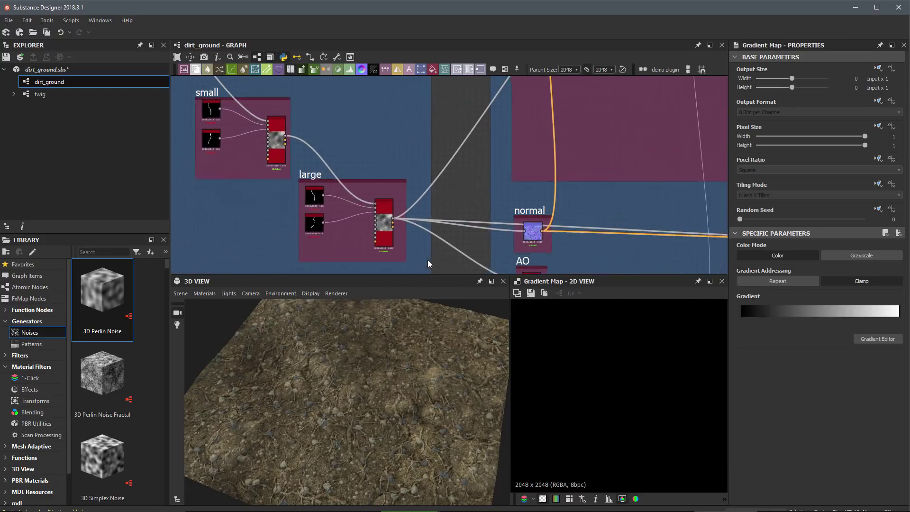
pyautogui.scroll(3, 299, 243)
pyautogui.click(325, 170)
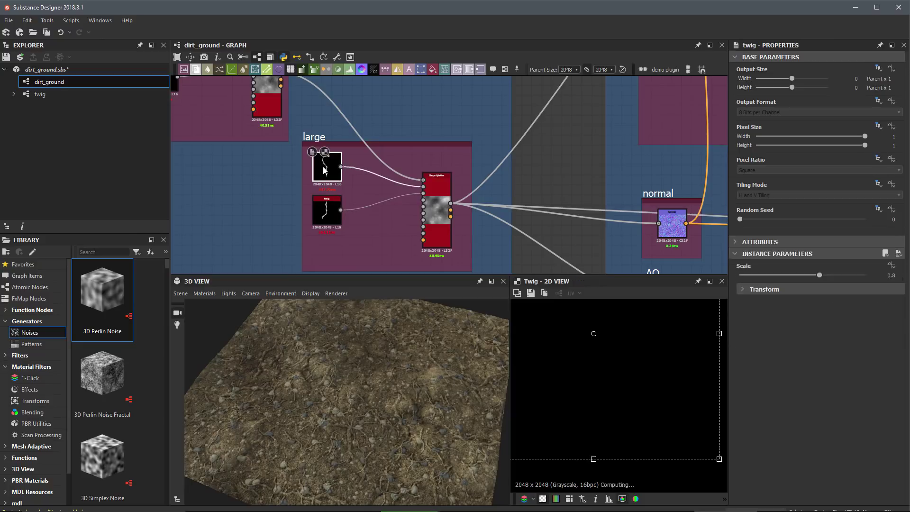
pyautogui.scroll(-2, 323, 189)
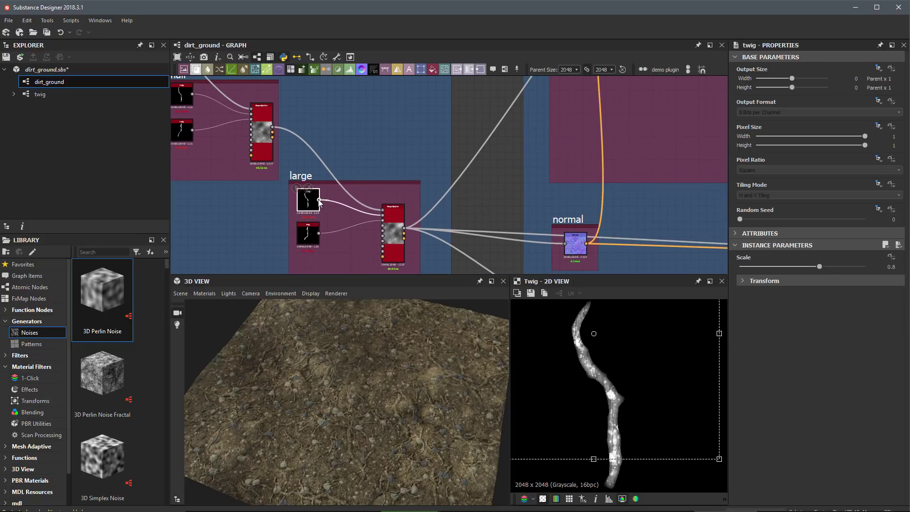
pyautogui.click(318, 201)
pyautogui.moveTo(569, 176); pyautogui.dragTo(346, 211, button='middle')
pyautogui.moveTo(674, 200); pyautogui.dragTo(343, 210, button='middle')
pyautogui.scroll(-3, 616, 202)
pyautogui.moveTo(588, 181); pyautogui.dragTo(227, 195, button='middle')
pyautogui.scroll(4, 414, 160)
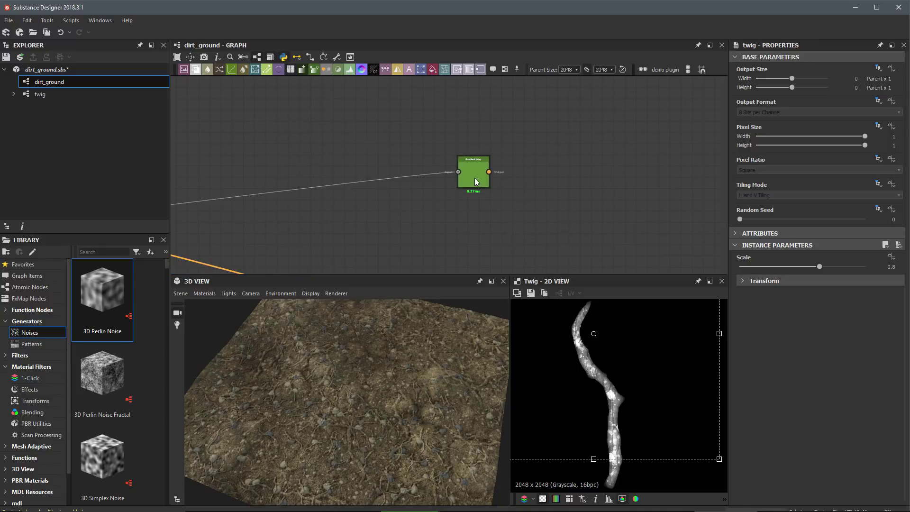
pyautogui.moveTo(477, 181); pyautogui.dragTo(442, 162)
pyautogui.scroll(-2, 604, 343)
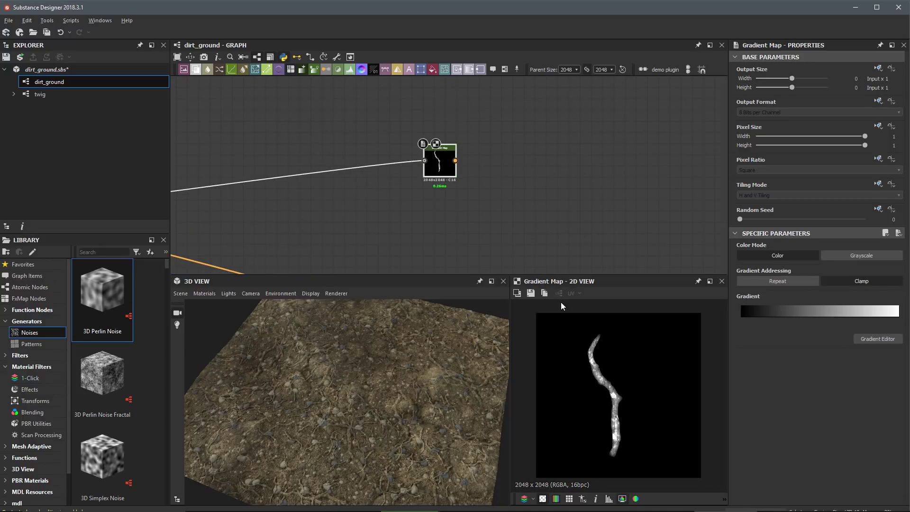
pyautogui.moveTo(507, 212); pyautogui.dragTo(464, 229, button='middle')
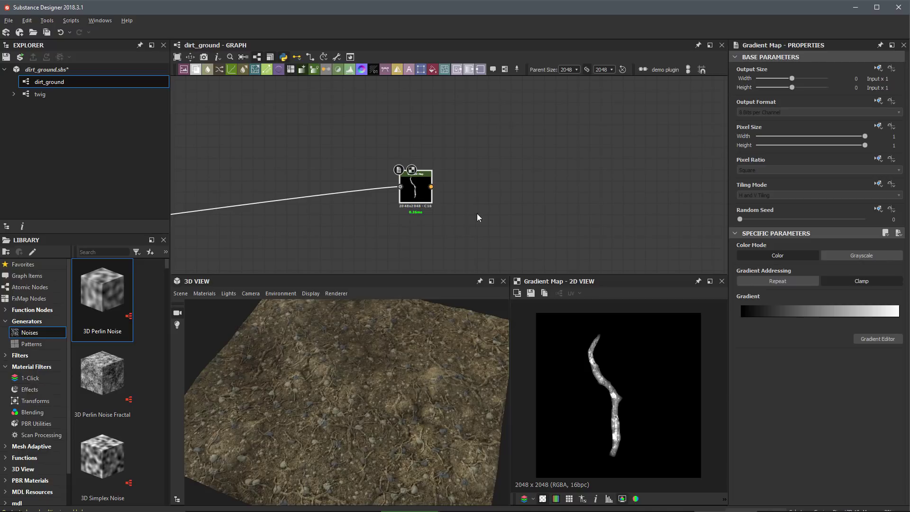
# Sample the Gradient Map's gradient from the dark, rough bark of the first stick in the reference photo with the gradient eyedropper
pyautogui.scroll(-3, 477, 216)
pyautogui.click(879, 339)
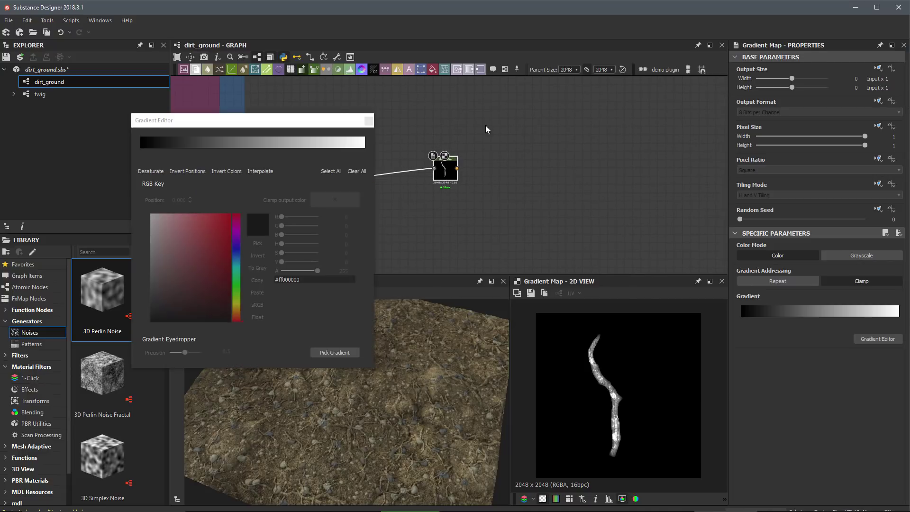
pyautogui.moveTo(909, 350); pyautogui.dragTo(619, 201, button='right')
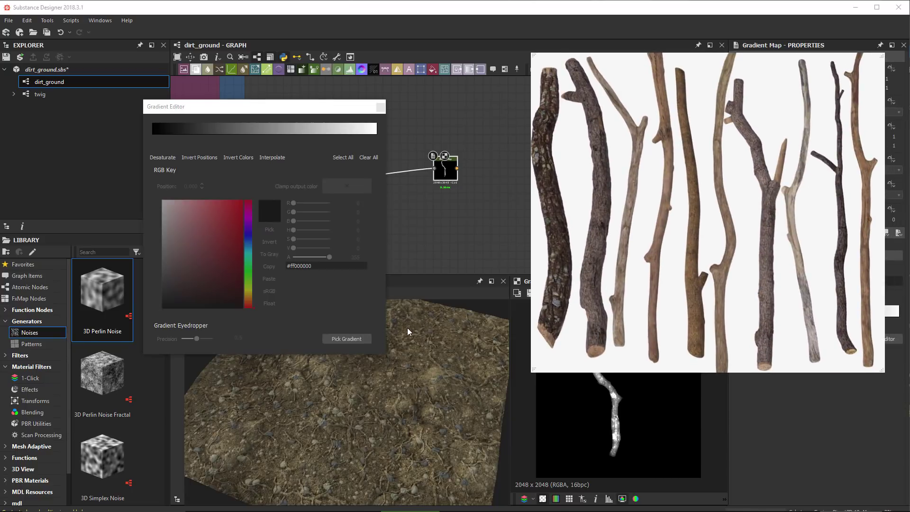
pyautogui.click(357, 338)
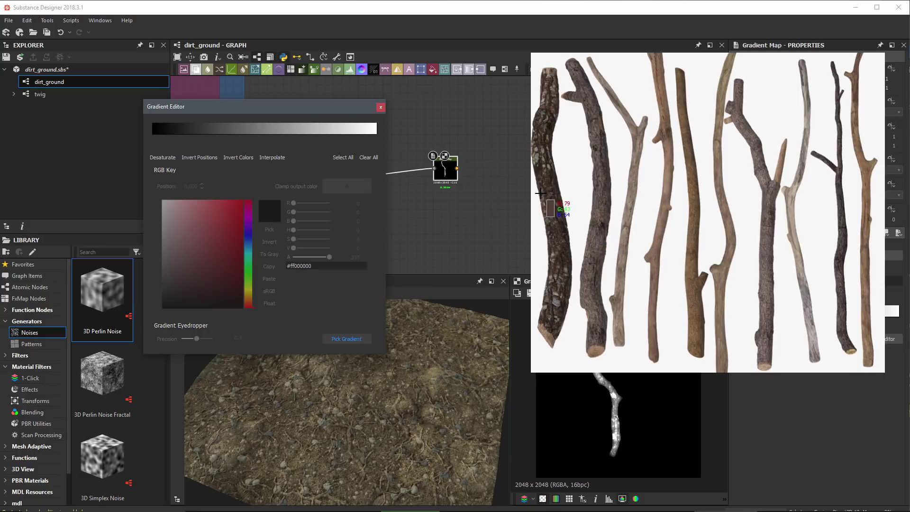
pyautogui.moveTo(546, 194); pyautogui.dragTo(560, 223)
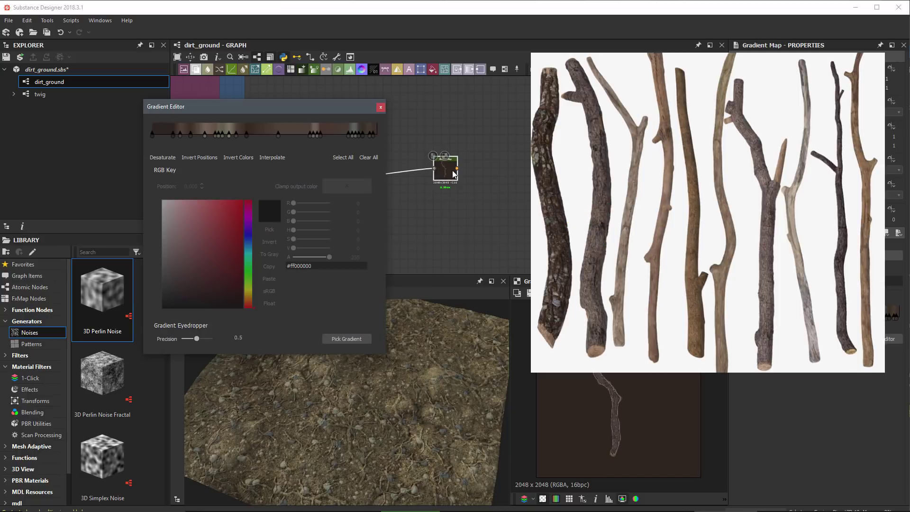
pyautogui.moveTo(580, 158); pyautogui.dragTo(909, 173)
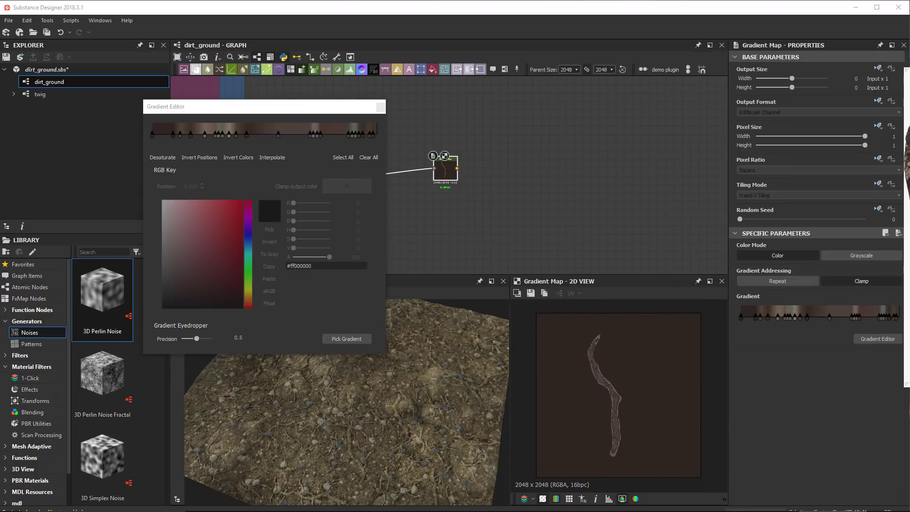
pyautogui.click(380, 107)
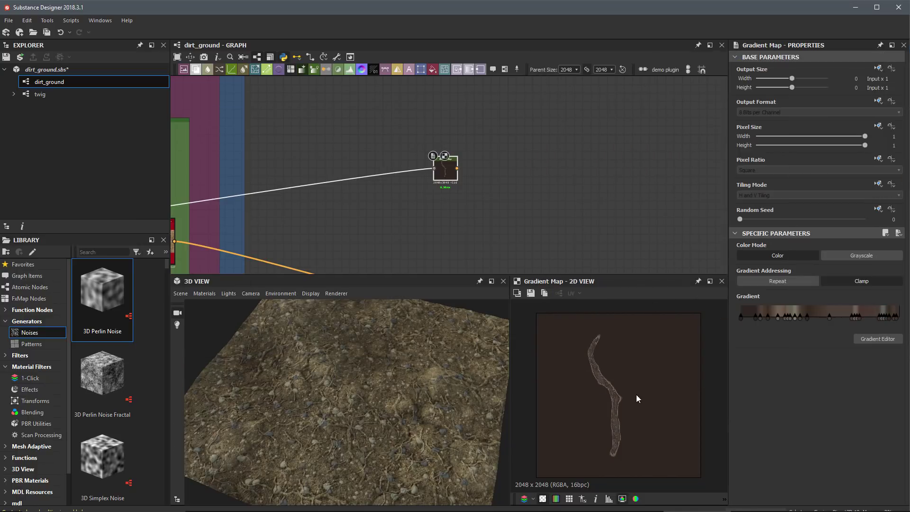
# Examine the bark colors on the twig up close and compare them with the grayscale twig feeding the Gradient Map
pyautogui.scroll(5, 633, 393)
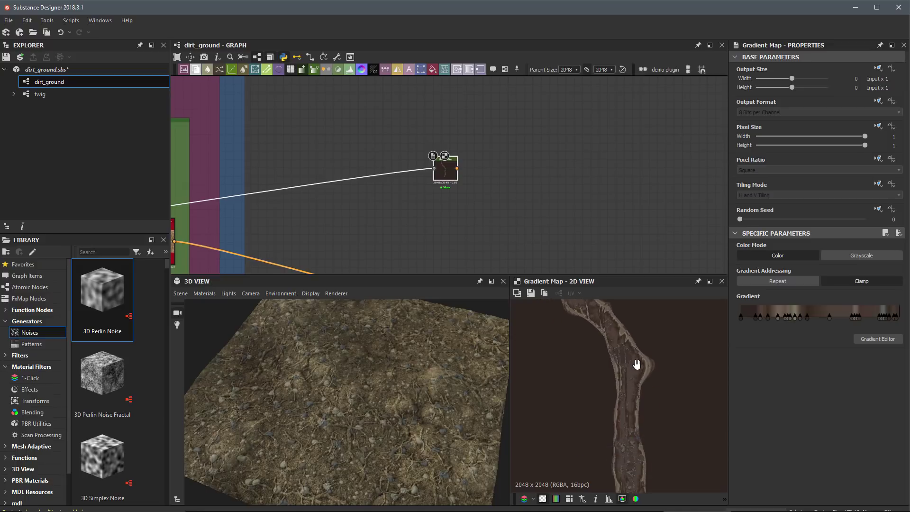
pyautogui.moveTo(639, 397); pyautogui.dragTo(651, 432, button='middle')
pyautogui.scroll(-5, 564, 354)
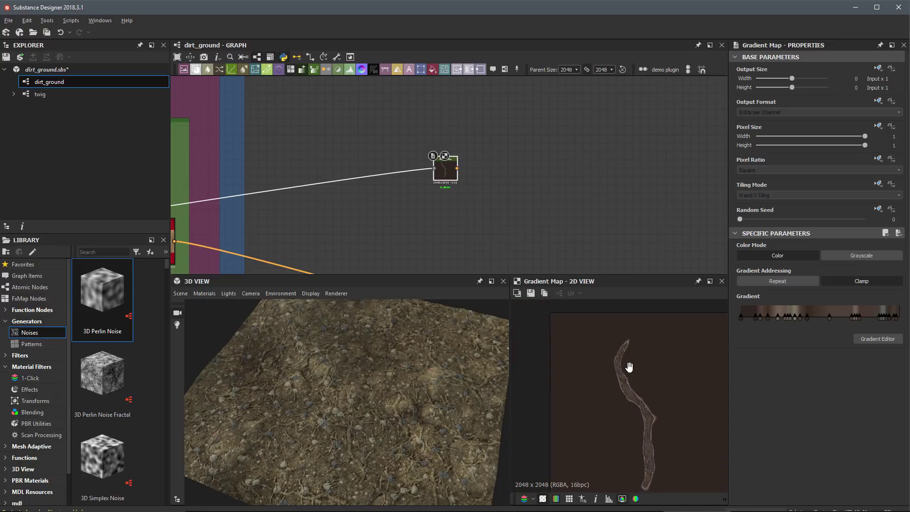
pyautogui.scroll(-1, 611, 351)
pyautogui.scroll(6, 475, 176)
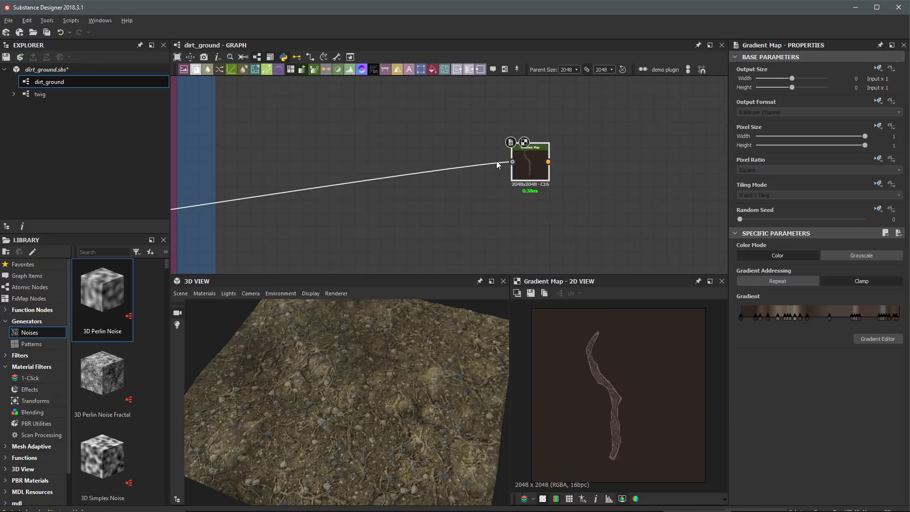
pyautogui.moveTo(564, 199); pyautogui.dragTo(519, 215, button='middle')
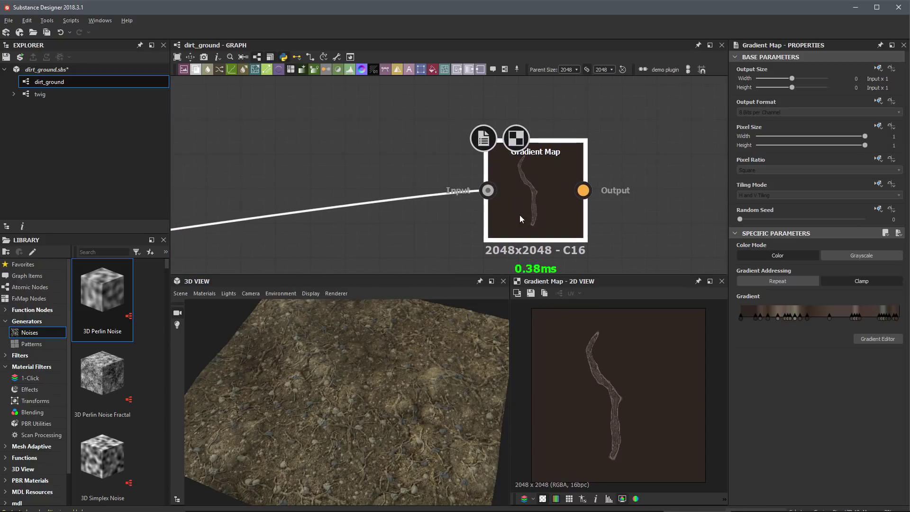
pyautogui.click(488, 190)
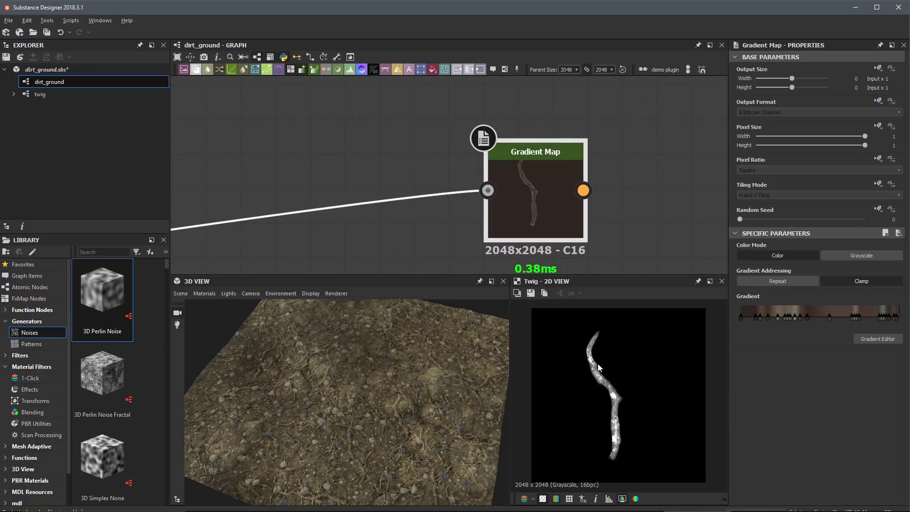
pyautogui.scroll(3, 606, 377)
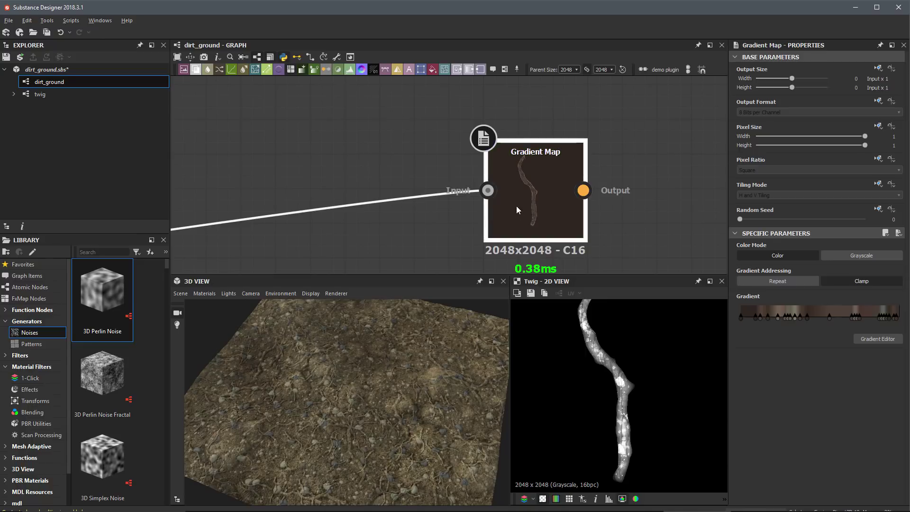
# Add a Levels node above the Gradient Map and feed it from the same twig output
pyautogui.scroll(-3, 517, 205)
pyautogui.press('space')
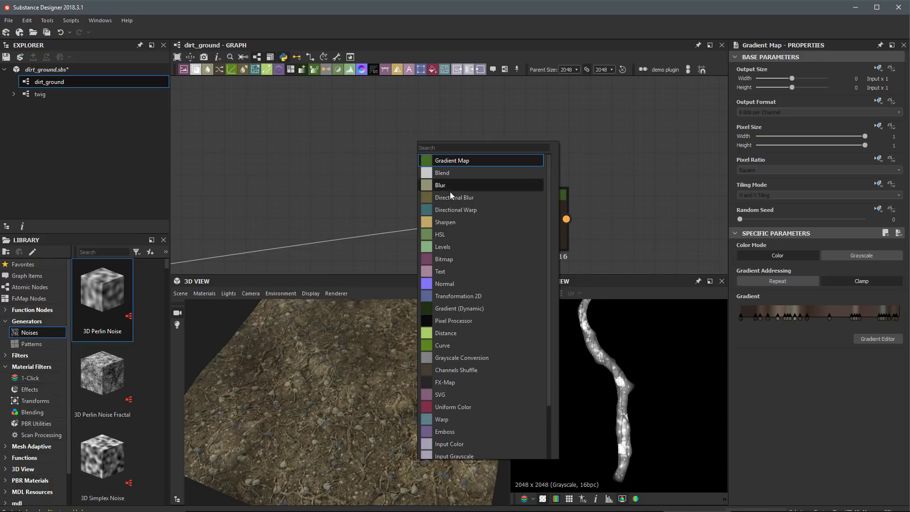
pyautogui.click(444, 247)
pyautogui.moveTo(433, 153); pyautogui.dragTo(499, 144)
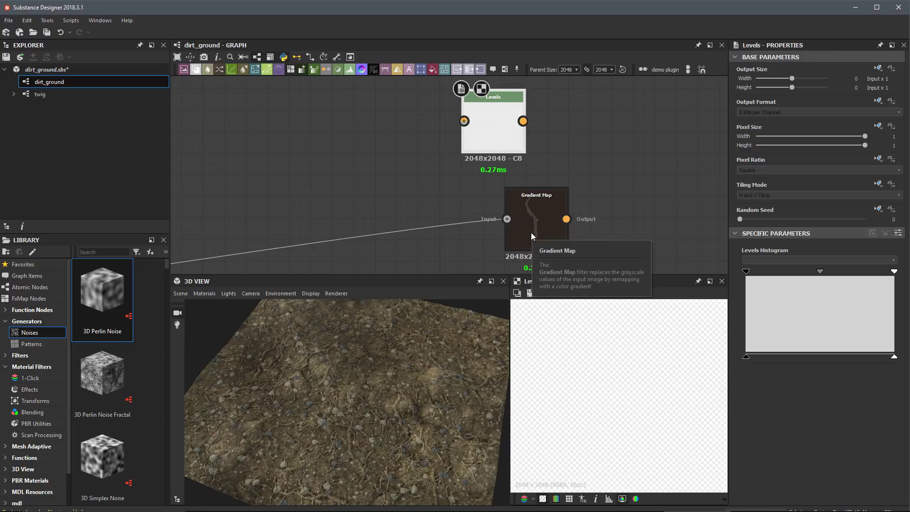
pyautogui.moveTo(510, 227); pyautogui.dragTo(464, 121)
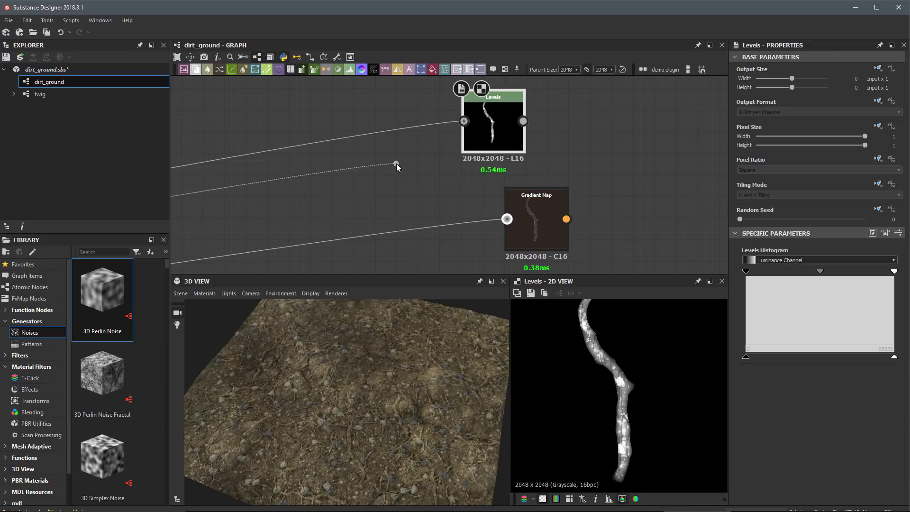
pyautogui.moveTo(417, 176); pyautogui.dragTo(422, 189)
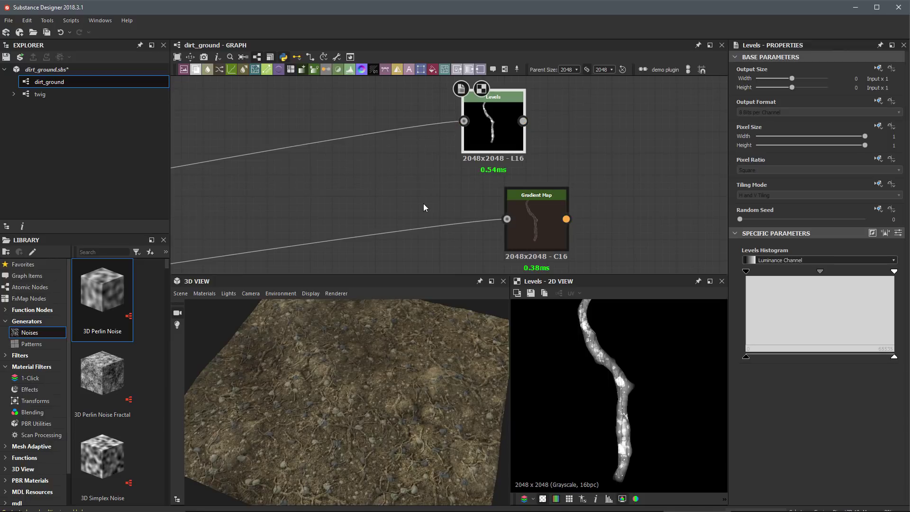
# Move the Levels node back from the Gradient Map and raise its input black level to about 60% of the range
pyautogui.moveTo(439, 183); pyautogui.dragTo(330, 201, button='middle')
pyautogui.moveTo(386, 150); pyautogui.dragTo(320, 172)
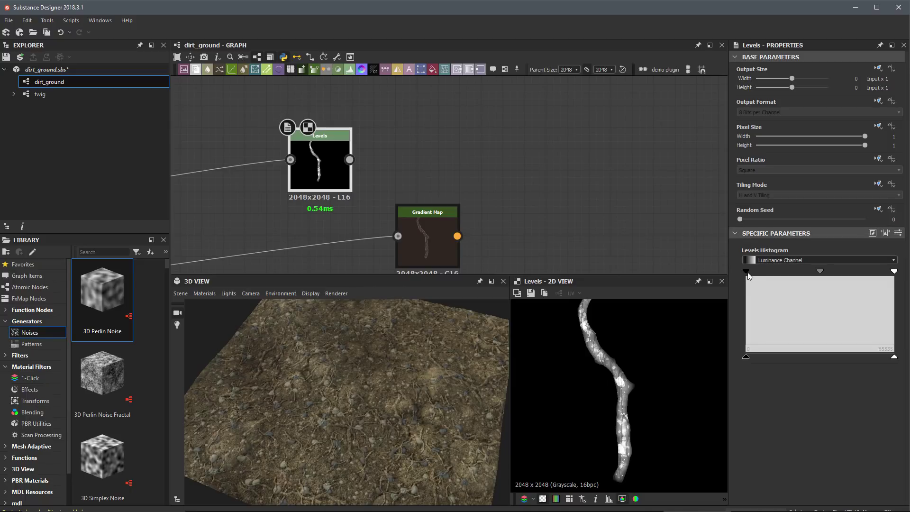
pyautogui.moveTo(746, 272); pyautogui.dragTo(824, 277)
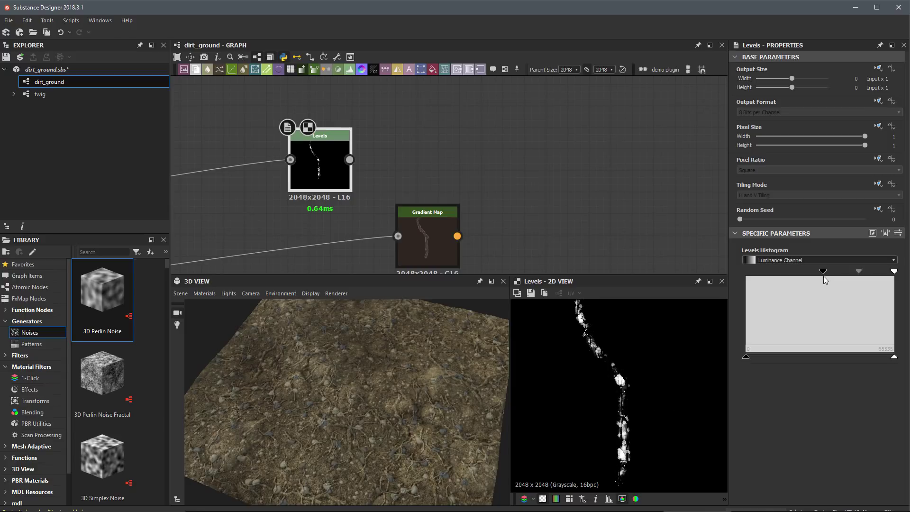
pyautogui.moveTo(824, 276); pyautogui.dragTo(833, 275)
# Add a second Gradient Map above the first one and connect the Levels output to it
pyautogui.scroll(-2, 427, 157)
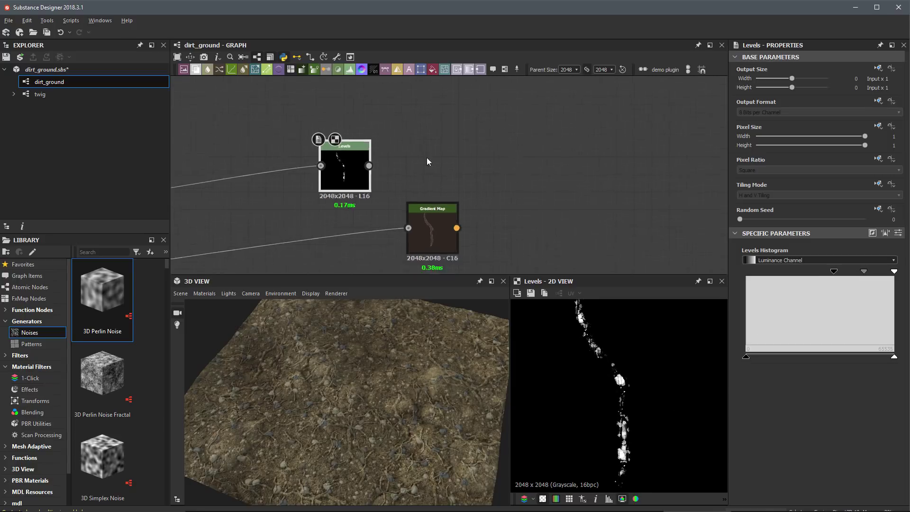
pyautogui.press('space')
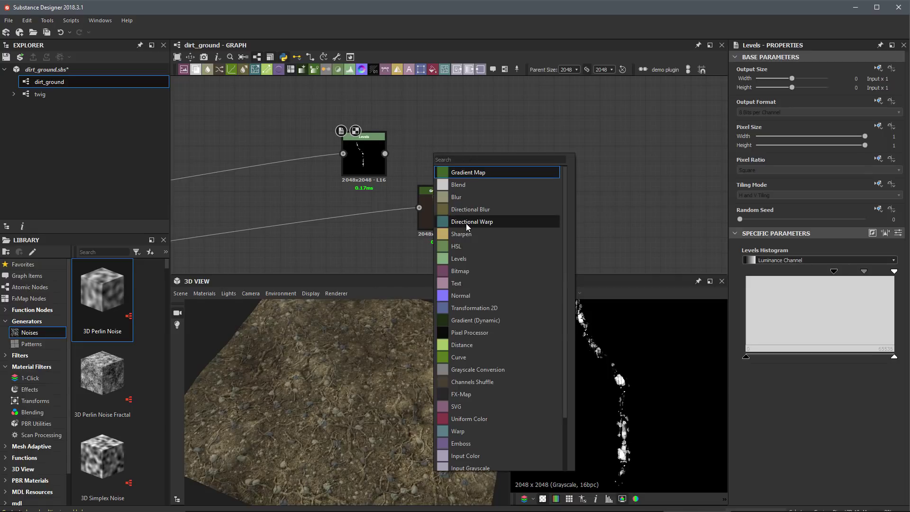
pyautogui.press('Return')
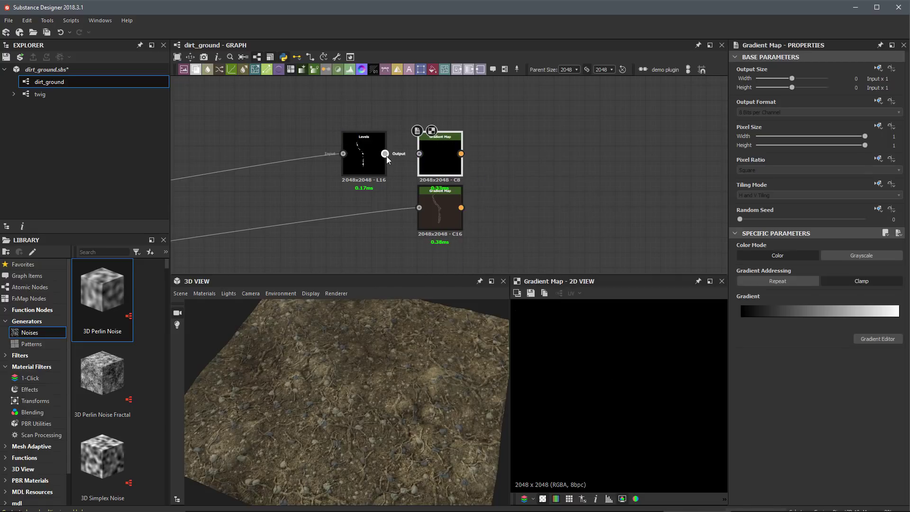
pyautogui.moveTo(386, 154); pyautogui.dragTo(352, 160)
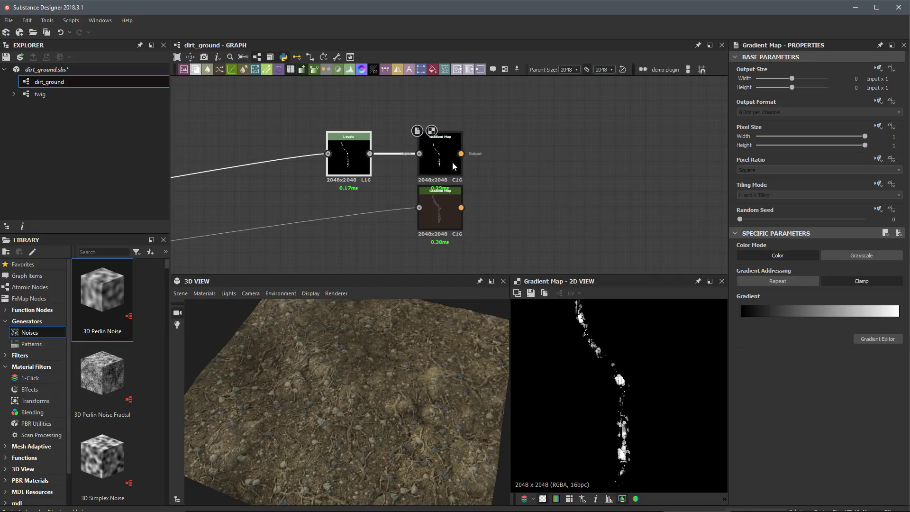
# Replace the upper Gradient Map's default ramp with a gradient sampled from the bark of the sticks in the reference photo
pyautogui.click(453, 162)
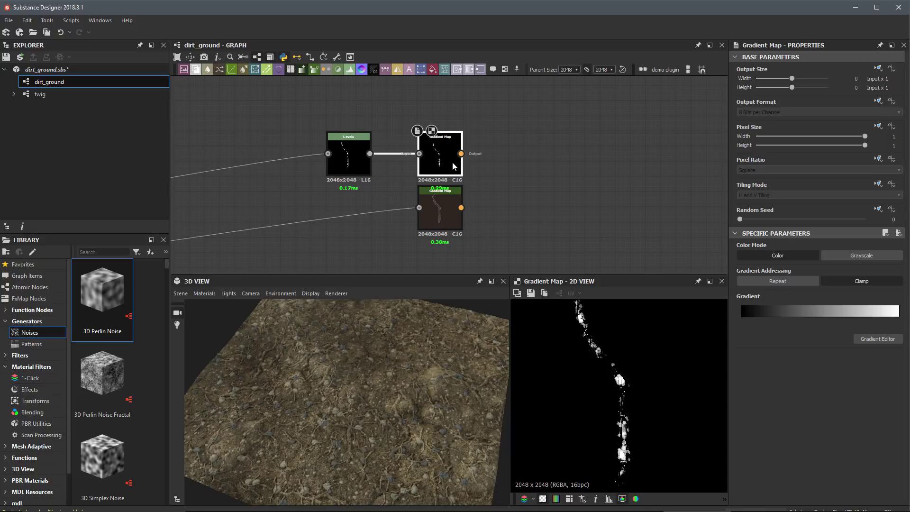
pyautogui.click(873, 339)
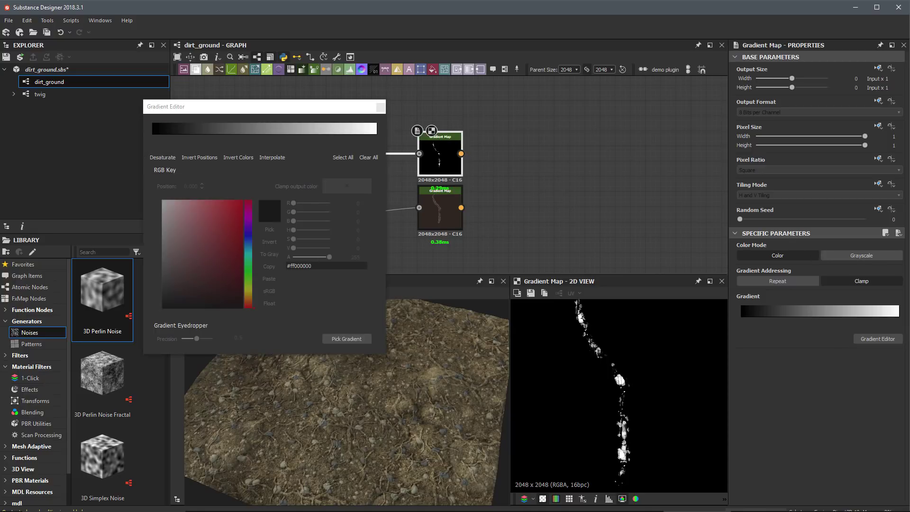
pyautogui.moveTo(909, 297); pyautogui.dragTo(607, 211, button='right')
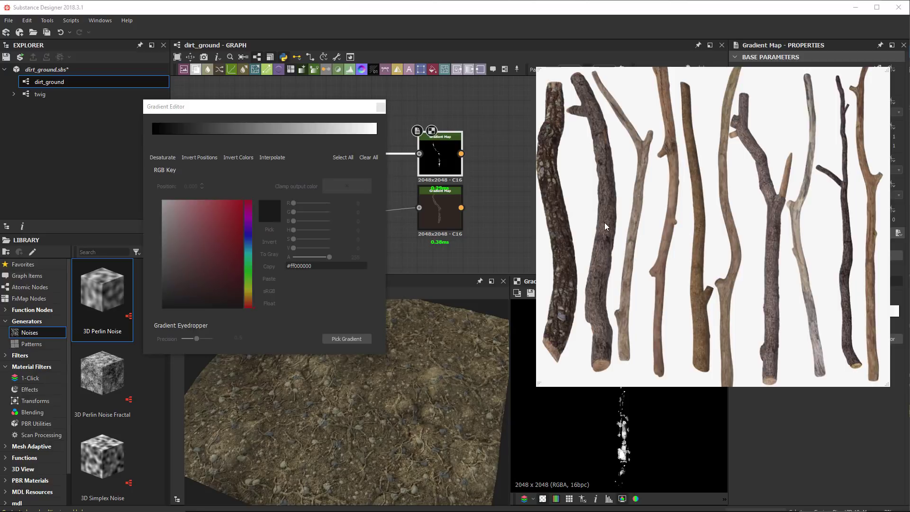
pyautogui.click(343, 337)
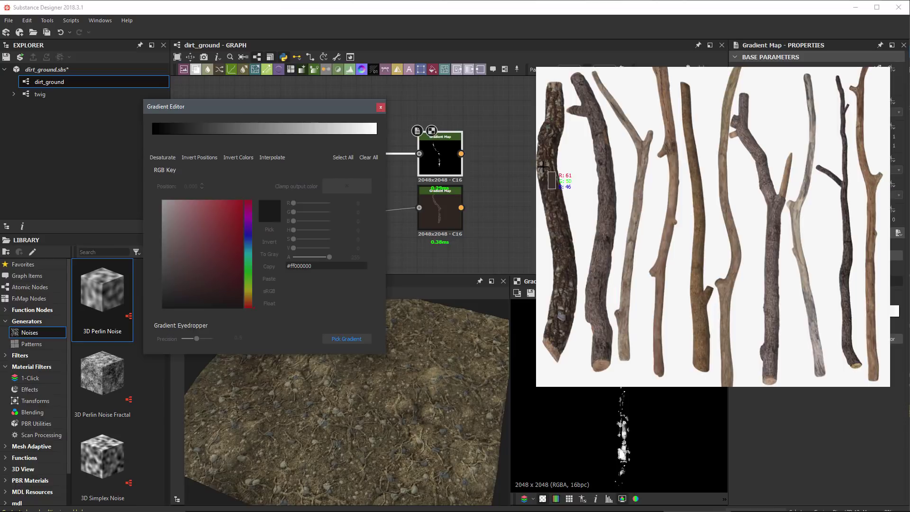
pyautogui.moveTo(544, 171); pyautogui.dragTo(638, 214)
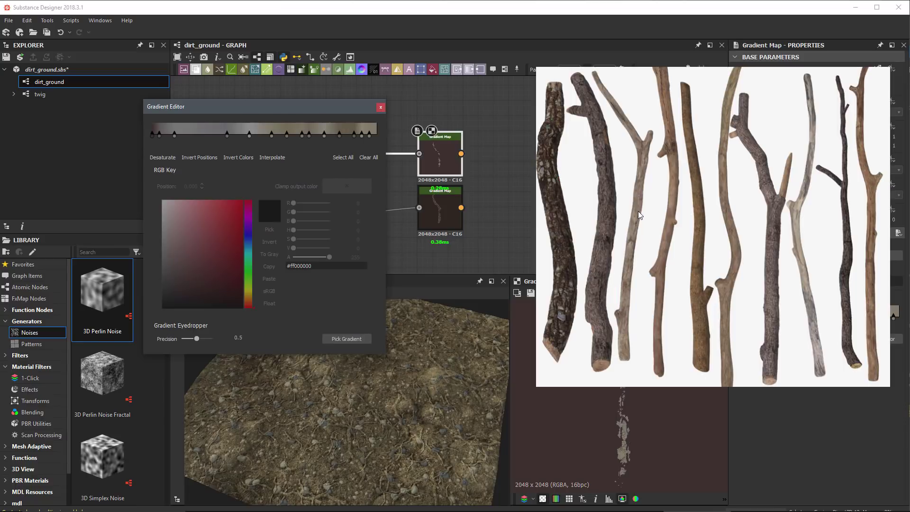
pyautogui.moveTo(602, 166); pyautogui.dragTo(909, 159)
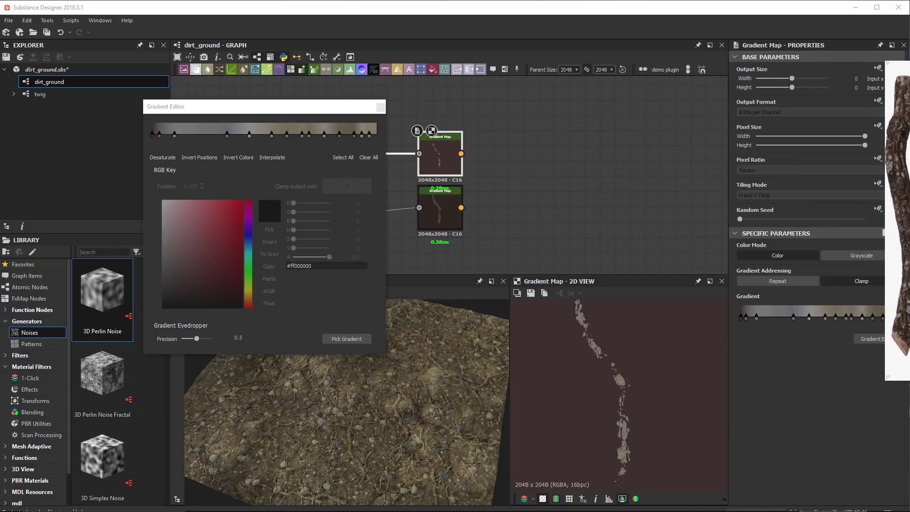
pyautogui.click(381, 106)
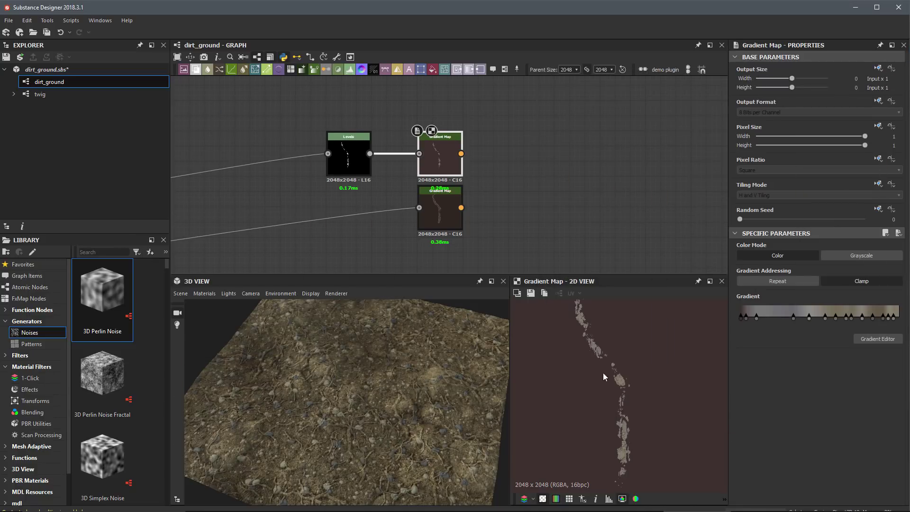
# Move the upper Gradient Map up and add a Blend node beyond the two Gradient Maps
pyautogui.click(445, 200)
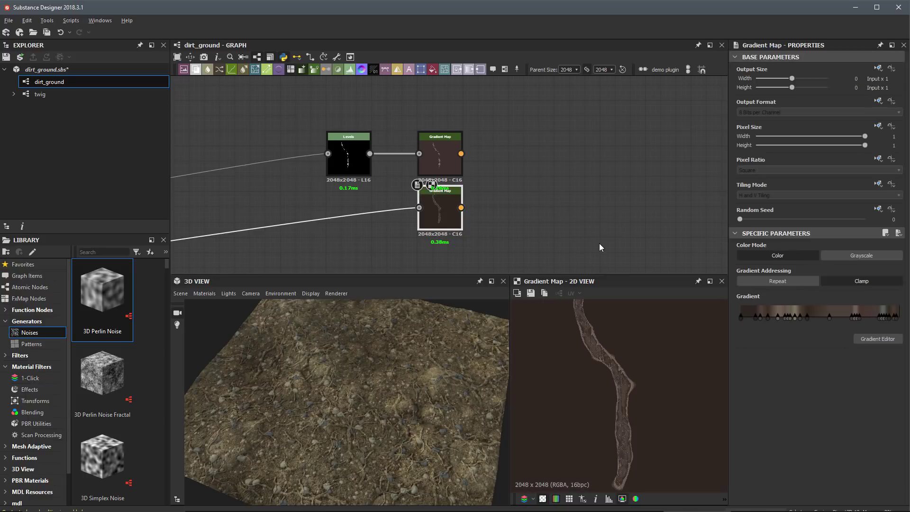
pyautogui.scroll(-1, 599, 244)
pyautogui.click(452, 173)
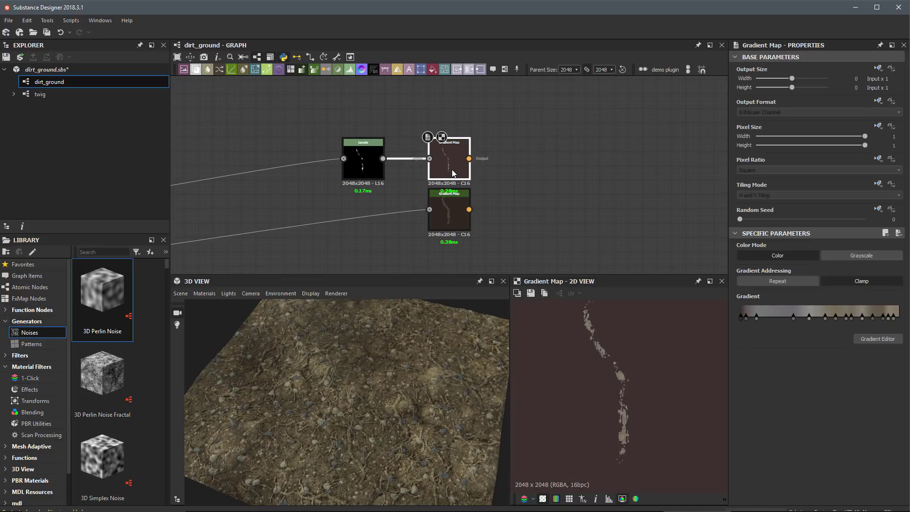
pyautogui.moveTo(458, 168); pyautogui.dragTo(449, 163, button='middle')
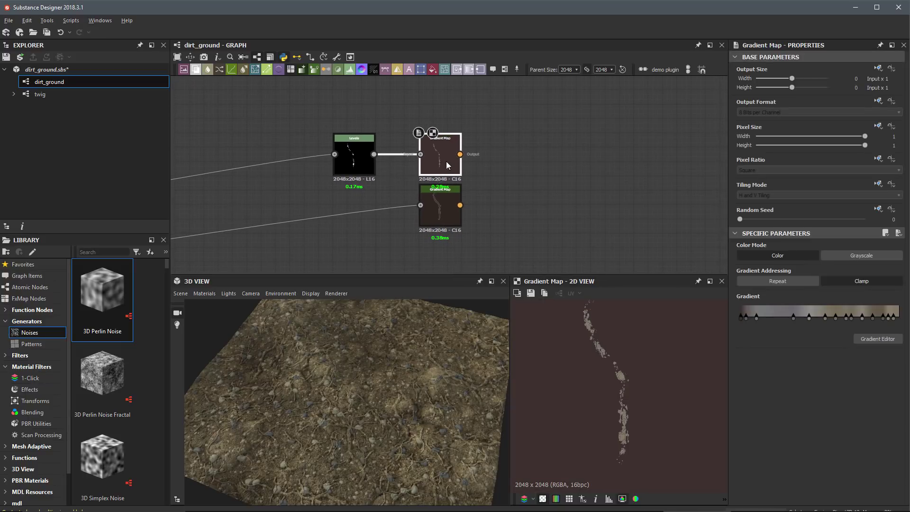
pyautogui.moveTo(449, 163); pyautogui.dragTo(449, 149)
pyautogui.click(501, 154)
pyautogui.press('space')
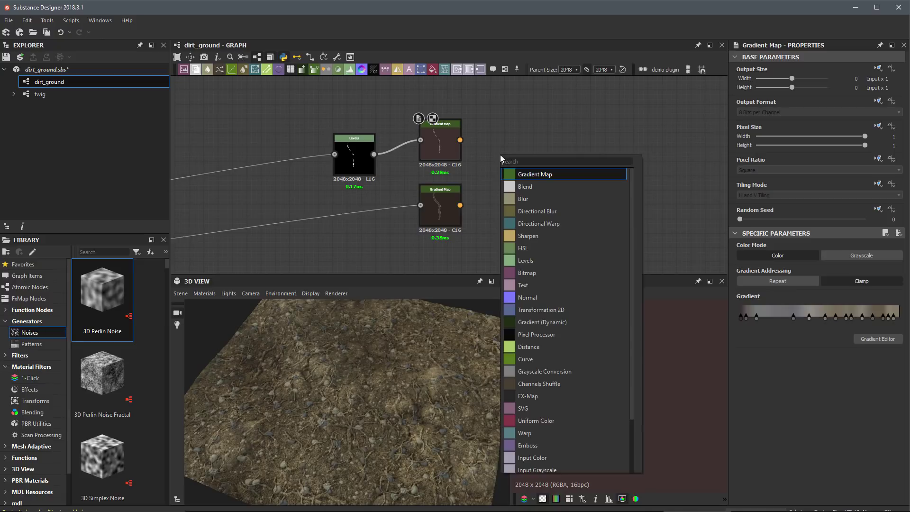
pyautogui.click(518, 187)
pyautogui.moveTo(510, 167); pyautogui.dragTo(476, 175, button='middle')
pyautogui.moveTo(463, 163); pyautogui.dragTo(505, 177)
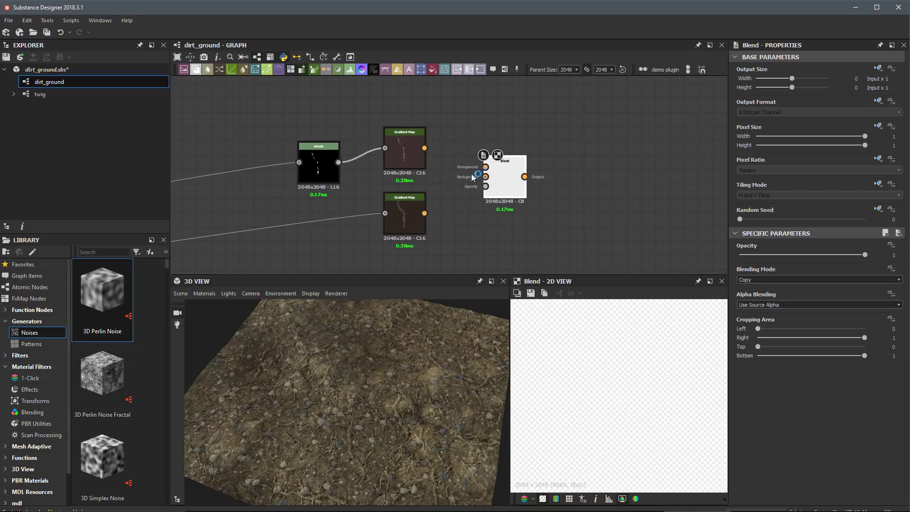
# Connect the upper Gradient Map to the Blend's Foreground and the lower Gradient Map to its Background
pyautogui.scroll(2, 471, 178)
pyautogui.moveTo(432, 168); pyautogui.dragTo(432, 163, button='middle')
pyautogui.moveTo(408, 133); pyautogui.dragTo(491, 159)
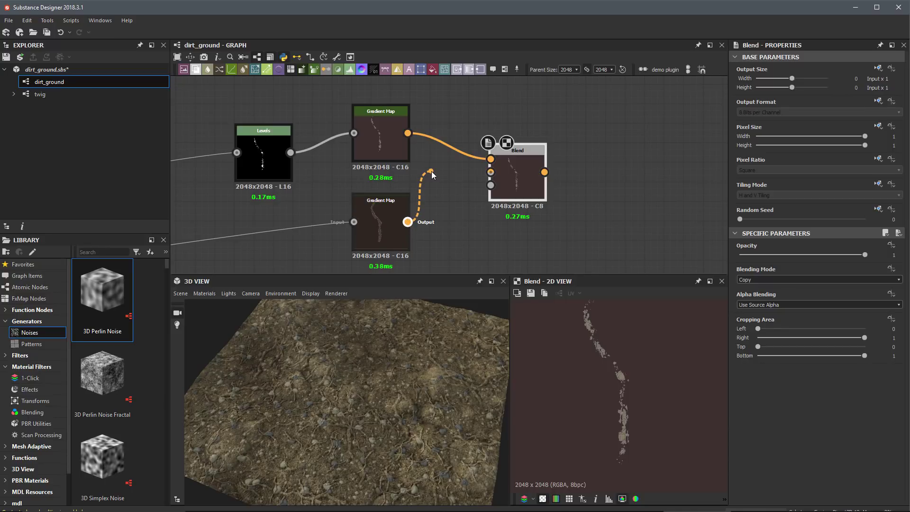
pyautogui.moveTo(431, 172); pyautogui.dragTo(515, 172)
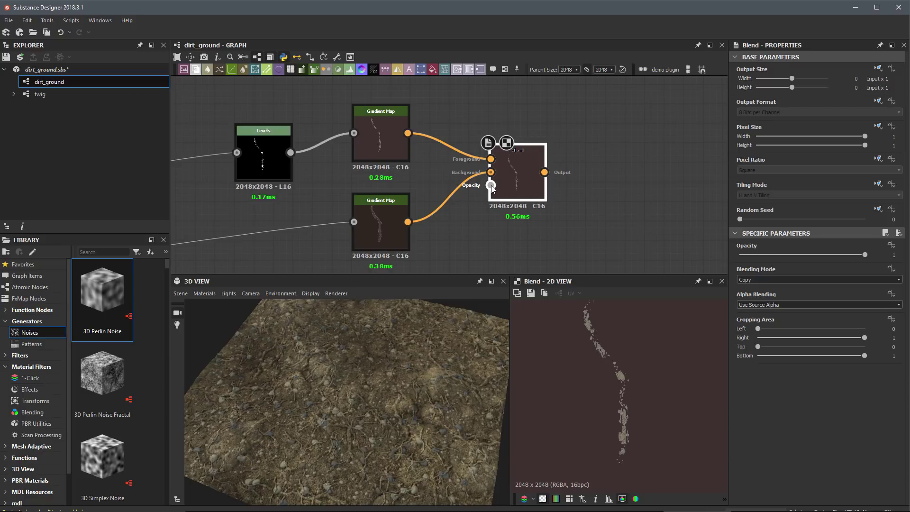
# Feed the Levels output into the Blend's Opacity input and compare the blended twig with both Gradient Map results
pyautogui.doubleClick(252, 176)
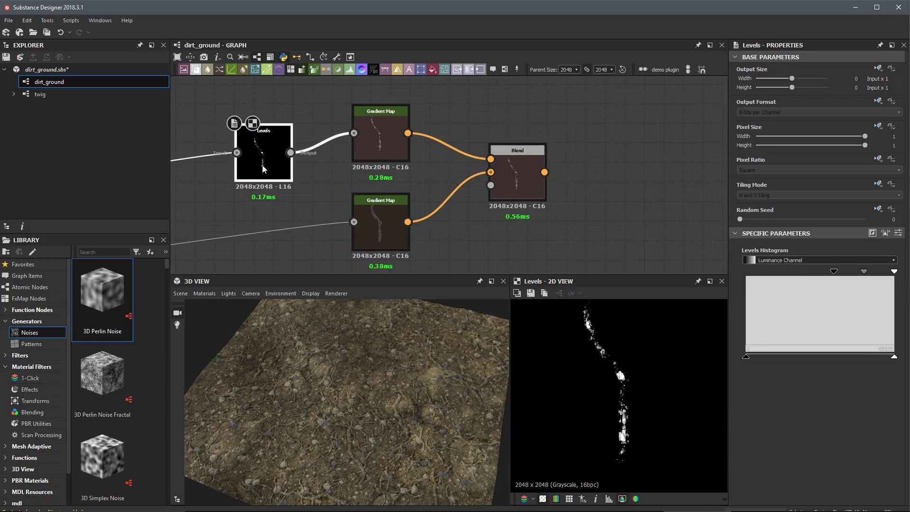
pyautogui.moveTo(584, 334); pyautogui.dragTo(585, 343, button='middle')
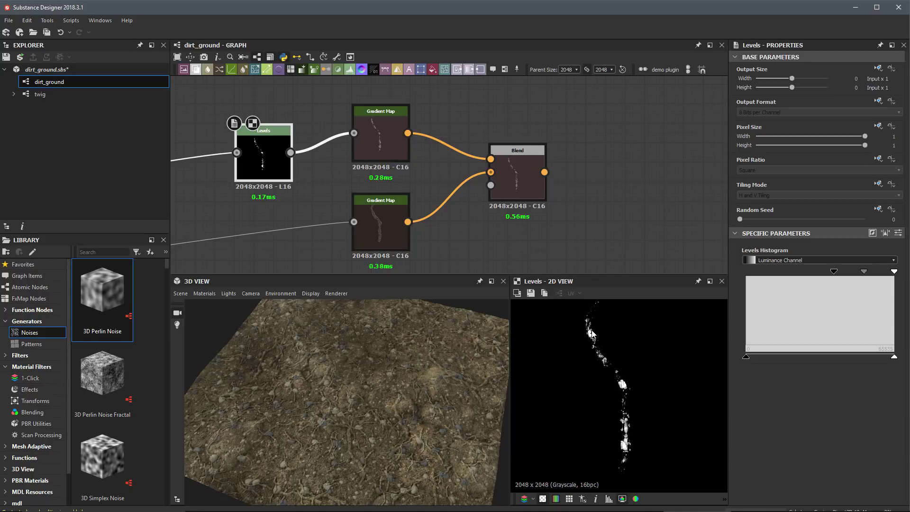
pyautogui.moveTo(290, 152); pyautogui.dragTo(491, 185)
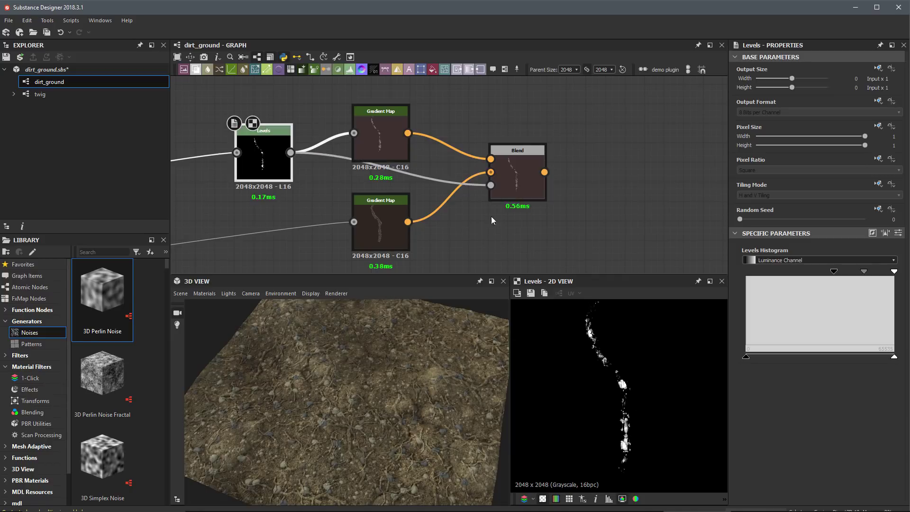
pyautogui.doubleClick(521, 189)
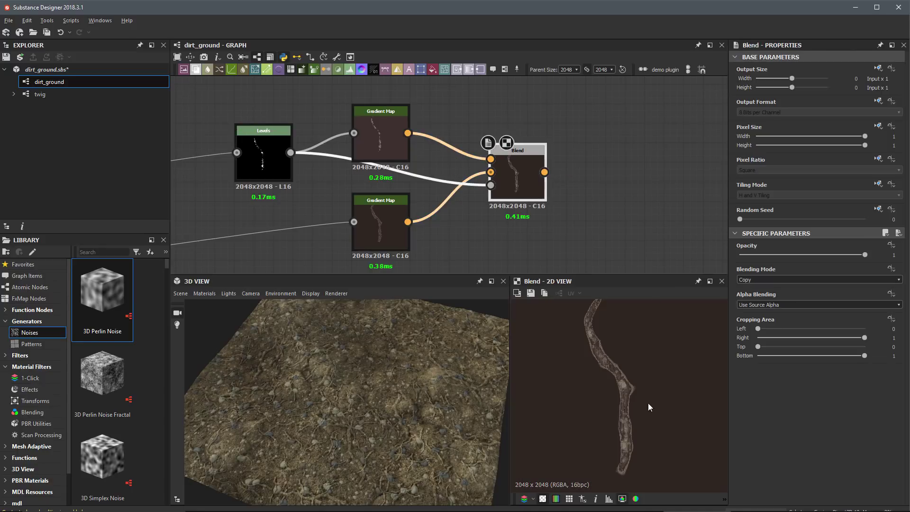
pyautogui.scroll(2, 648, 406)
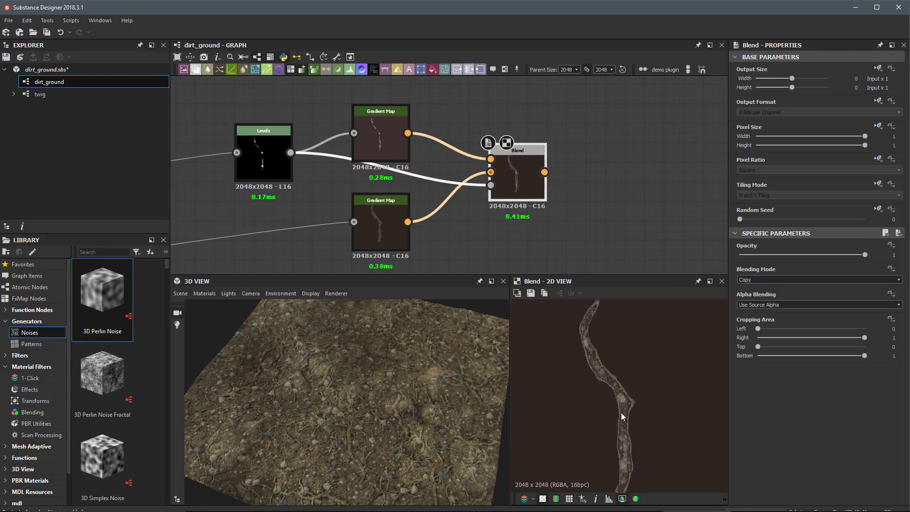
pyautogui.doubleClick(380, 127)
pyautogui.click(382, 217)
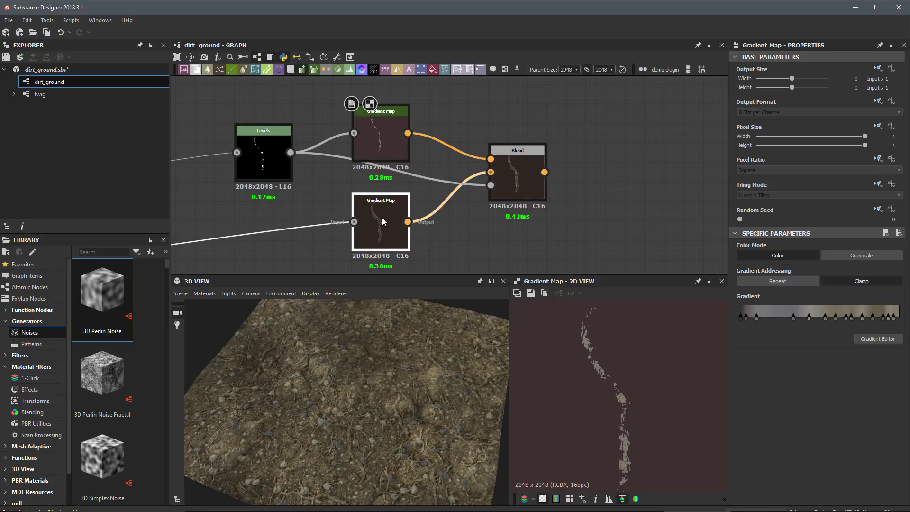
pyautogui.doubleClick(383, 218)
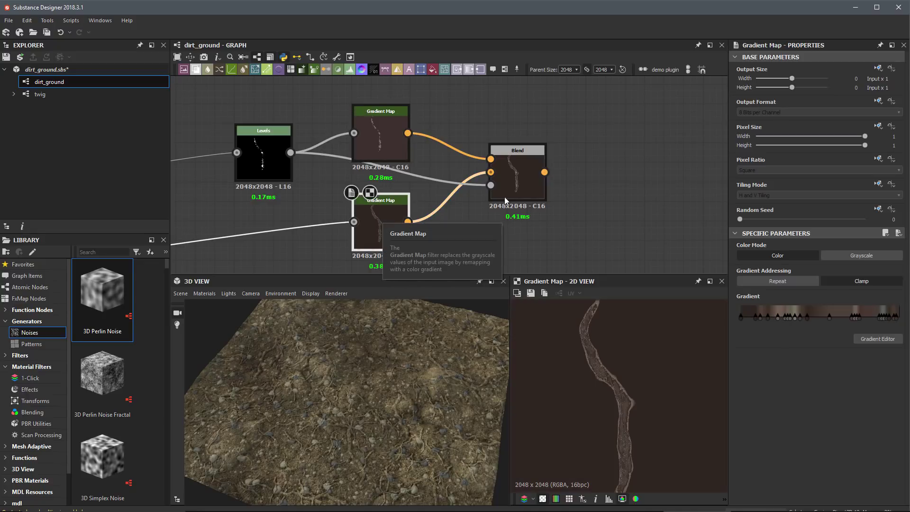
pyautogui.doubleClick(515, 172)
# Add a Shape Splatter Blend Color node beyond and below the Blend, with its Pattern Number set to 2
pyautogui.scroll(-3, 533, 218)
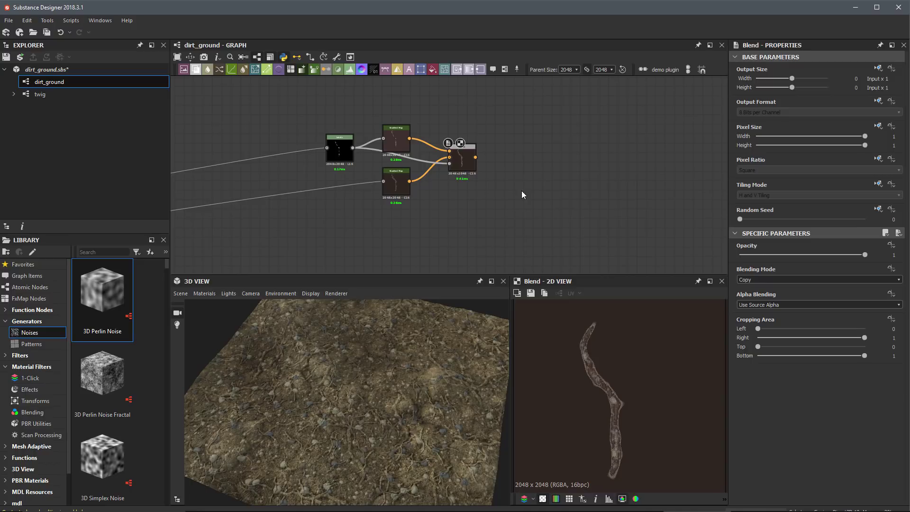
pyautogui.press('space')
pyautogui.write('shap')
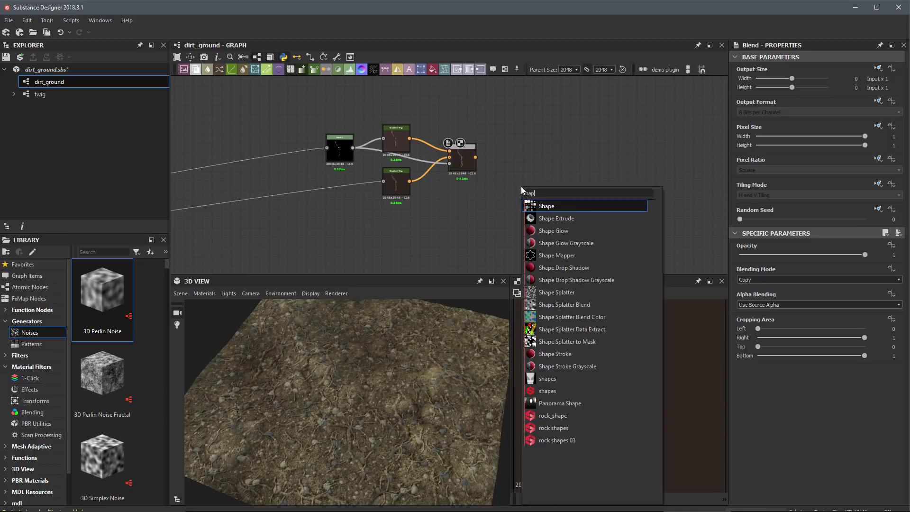
pyautogui.click(565, 317)
pyautogui.moveTo(522, 187); pyautogui.dragTo(553, 206)
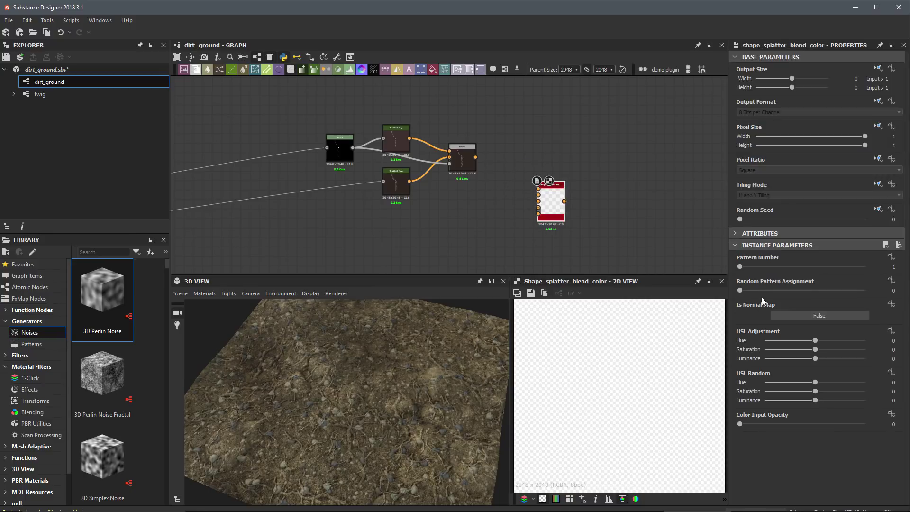
pyautogui.click(751, 266)
pyautogui.scroll(-4, 519, 217)
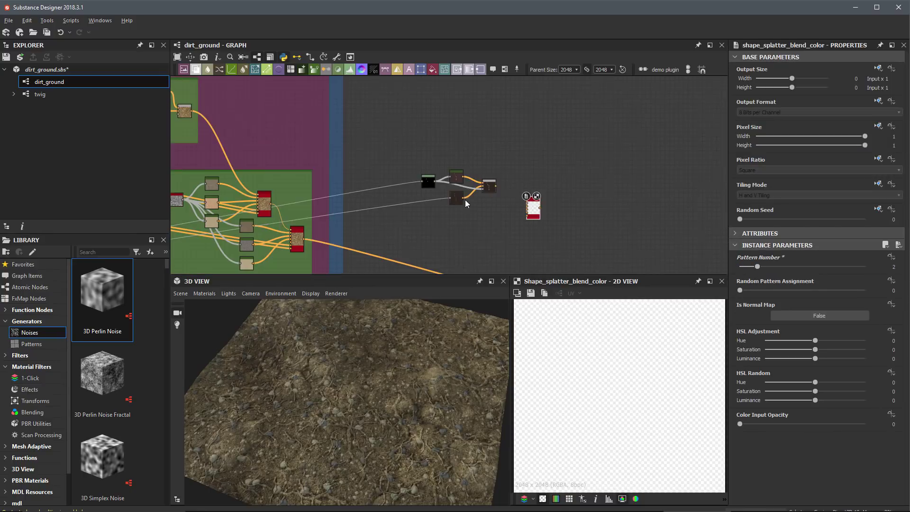
pyautogui.moveTo(476, 218); pyautogui.dragTo(462, 169, button='middle')
pyautogui.scroll(3, 489, 169)
pyautogui.moveTo(550, 153); pyautogui.dragTo(547, 180)
pyautogui.scroll(4, 551, 228)
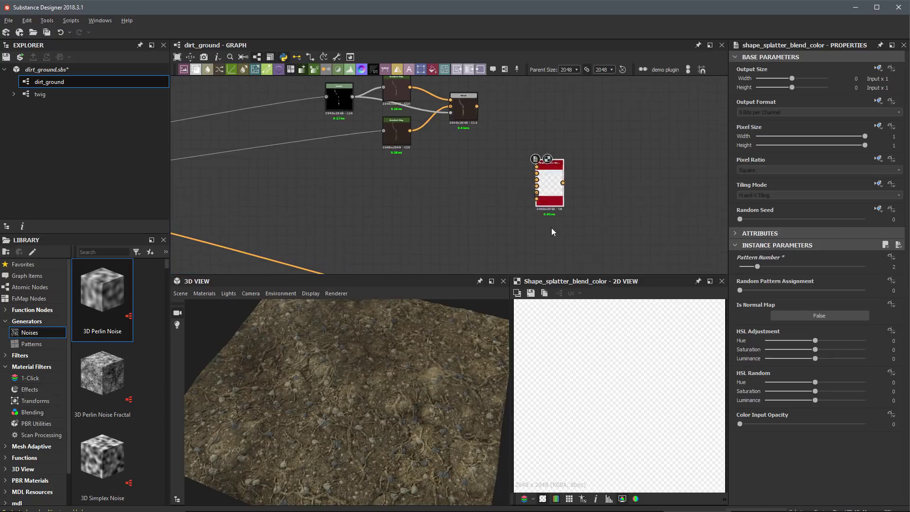
# Connect the last color splatter node in the green frame to the background input of the new Shape Splatter Blend Color
pyautogui.scroll(-5, 447, 189)
pyautogui.moveTo(400, 151); pyautogui.dragTo(526, 152, button='middle')
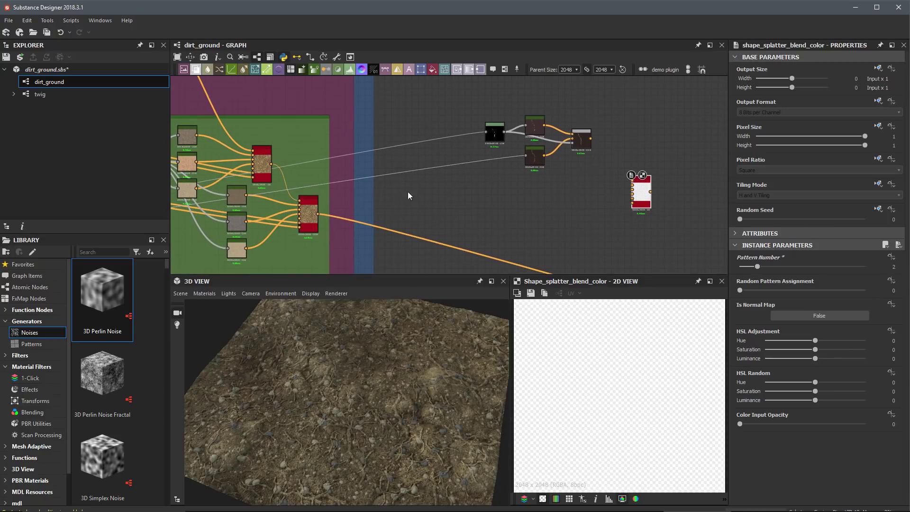
pyautogui.moveTo(379, 213); pyautogui.dragTo(404, 187, button='middle')
pyautogui.moveTo(404, 188)
pyautogui.keyDown('alt'); pyautogui.mouseDown(button='right')
pyautogui.moveTo(499, 251)
pyautogui.moveTo(390, 181)
pyautogui.mouseUp(button='right'); pyautogui.keyUp('alt')
pyautogui.moveTo(513, 205); pyautogui.dragTo(257, 201, button='middle')
pyautogui.moveTo(250, 214); pyautogui.dragTo(524, 194)
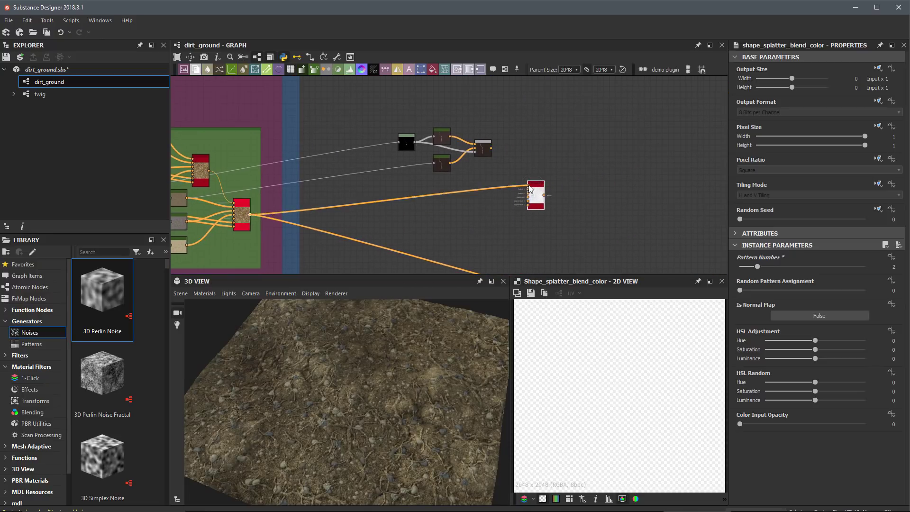
pyautogui.scroll(3, 502, 186)
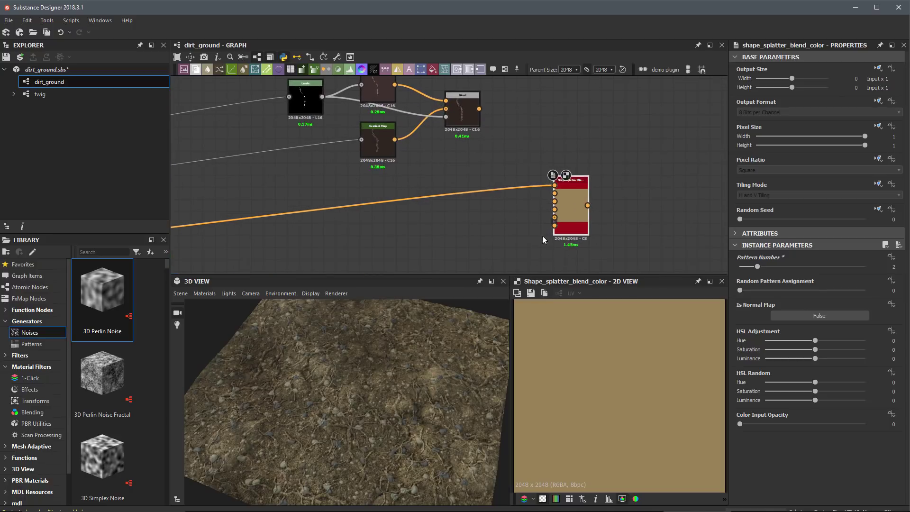
# Connect the twig color Blend's output to the Pattern 1 input of the new Shape Splatter Blend Color node
pyautogui.click(470, 118)
pyautogui.moveTo(471, 118); pyautogui.dragTo(476, 144, button='middle')
pyautogui.scroll(1, 476, 143)
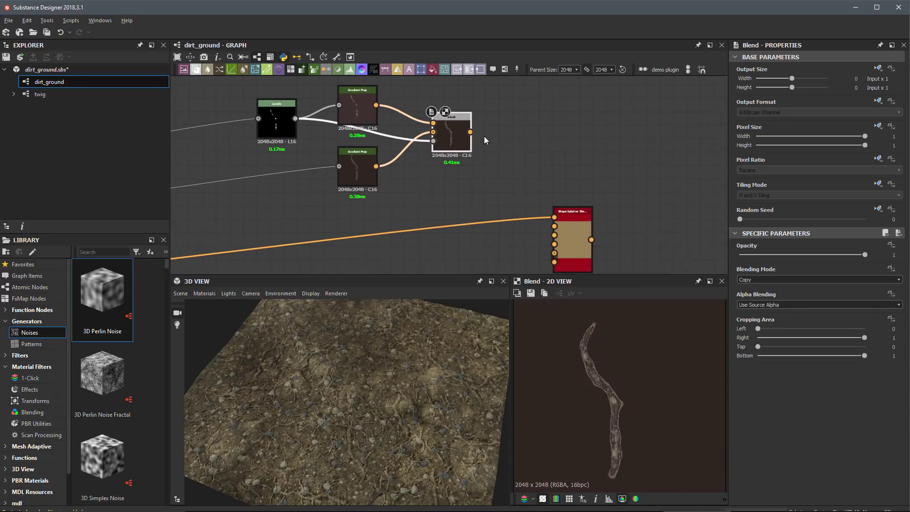
pyautogui.moveTo(471, 131); pyautogui.dragTo(569, 224)
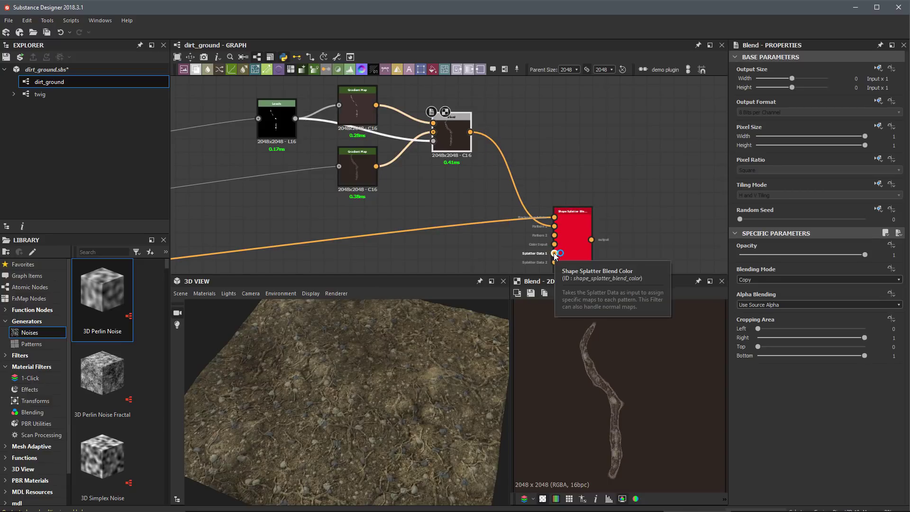
# Connect the Splatter Data 1 output of the large twigs' ShapeSplatter to the new Shape Splatter Blend Color's Splatter Data 1 input
pyautogui.scroll(-5, 449, 209)
pyautogui.moveTo(406, 212); pyautogui.dragTo(697, 140, button='middle')
pyautogui.scroll(3, 319, 177)
pyautogui.moveTo(343, 175); pyautogui.dragTo(414, 140, button='middle')
pyautogui.scroll(2, 365, 195)
pyautogui.moveTo(302, 170); pyautogui.dragTo(305, 225, button='middle')
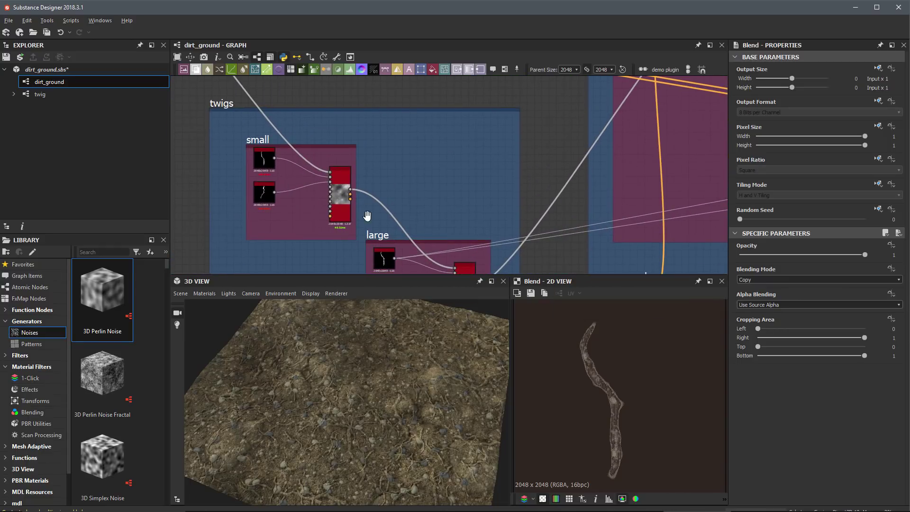
pyautogui.moveTo(368, 216); pyautogui.dragTo(285, 147, button='middle')
pyautogui.scroll(2, 289, 158)
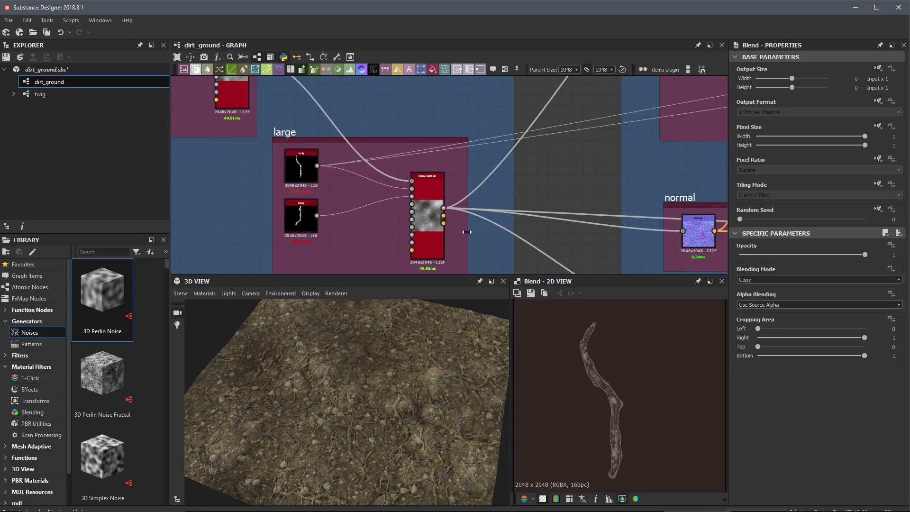
pyautogui.scroll(3, 435, 190)
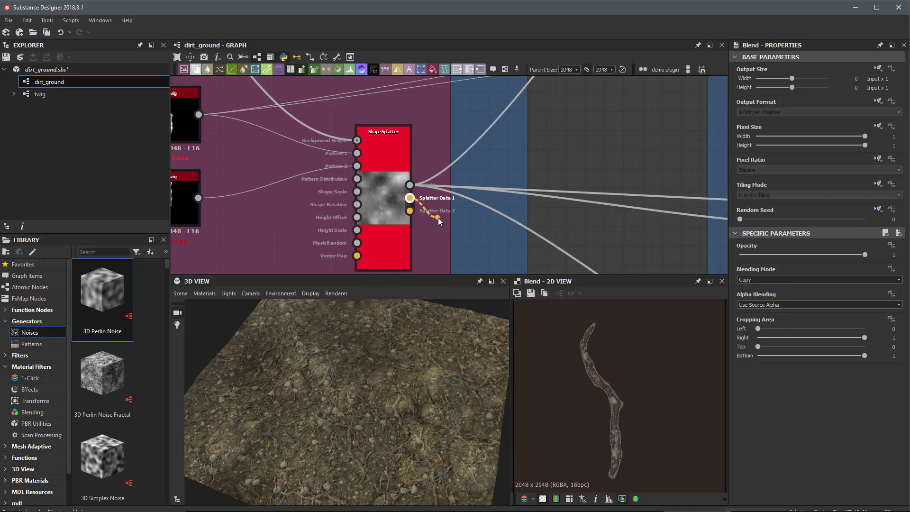
pyautogui.scroll(-5, 596, 211)
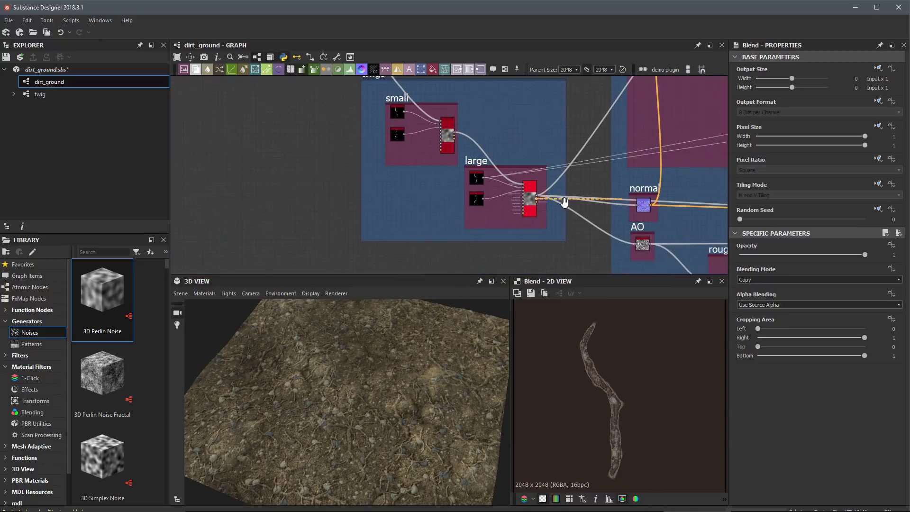
pyautogui.moveTo(565, 204); pyautogui.dragTo(171, 203, button='middle')
pyautogui.moveTo(711, 212); pyautogui.dragTo(284, 203, button='middle')
pyautogui.moveTo(573, 202); pyautogui.dragTo(589, 256, button='middle')
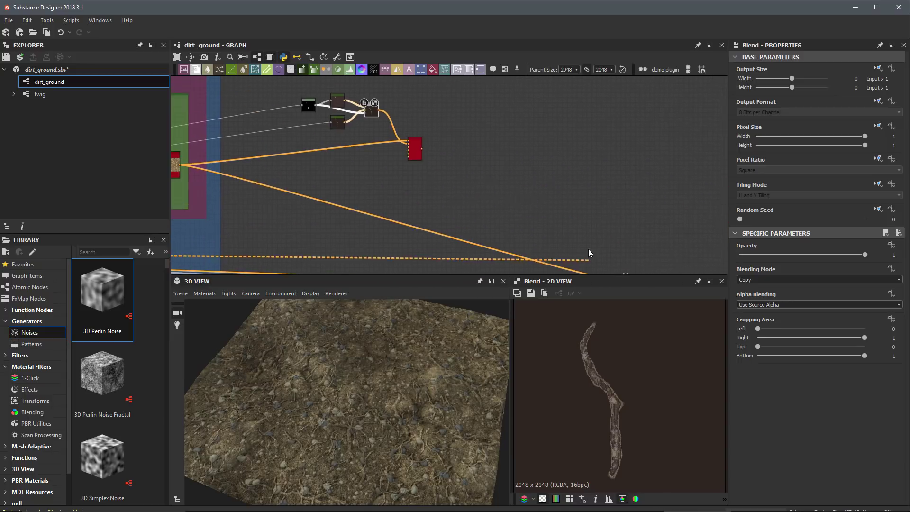
pyautogui.scroll(2, 451, 158)
pyautogui.scroll(3, 405, 182)
pyautogui.moveTo(404, 181); pyautogui.dragTo(506, 230, button='middle')
pyautogui.scroll(2, 476, 192)
pyautogui.moveTo(476, 193); pyautogui.dragTo(648, 128, button='middle')
pyautogui.click(521, 184)
# Connect the large twigs' Splatter Data 2 output to the Splatter Data 2 input of the new Shape Splatter Blend Color
pyautogui.scroll(-6, 527, 245)
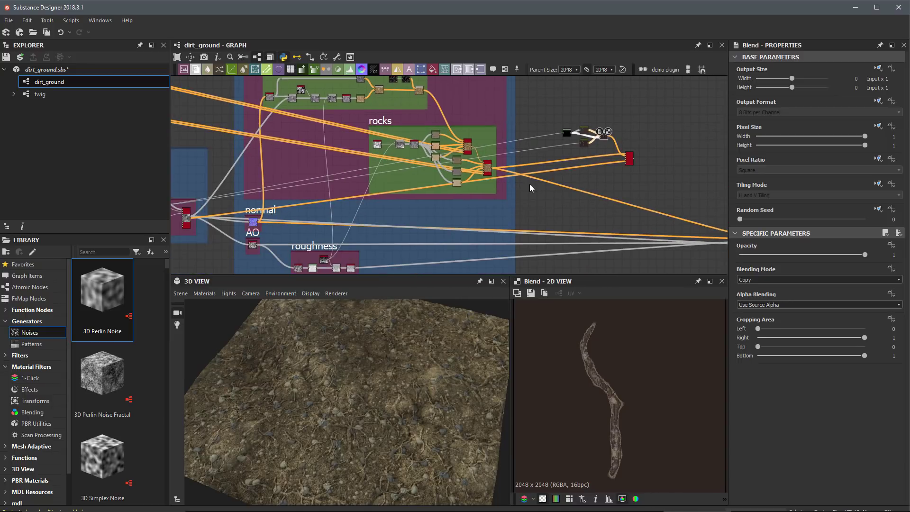
pyautogui.moveTo(346, 225); pyautogui.dragTo(369, 233, button='middle')
pyautogui.scroll(2, 223, 238)
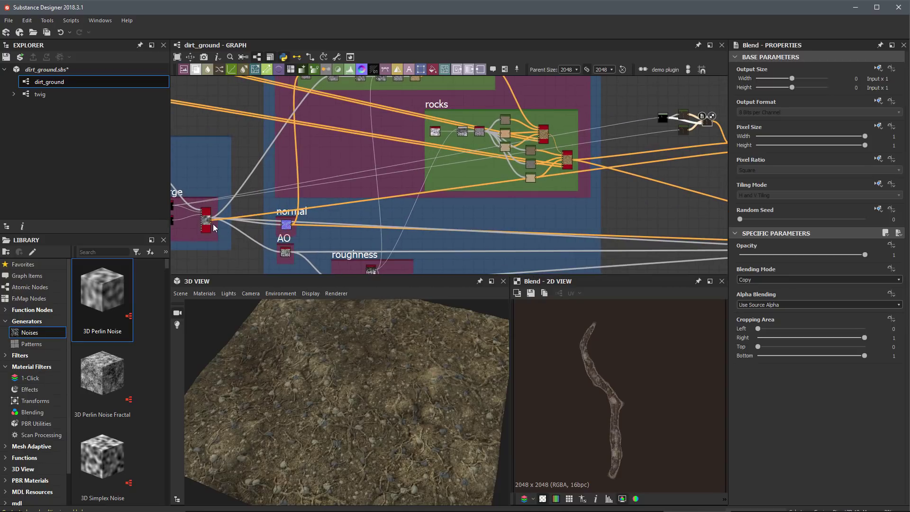
pyautogui.moveTo(273, 201); pyautogui.dragTo(706, 171)
pyautogui.moveTo(583, 162); pyautogui.dragTo(482, 179, button='middle')
pyautogui.scroll(4, 657, 164)
pyautogui.click(611, 182)
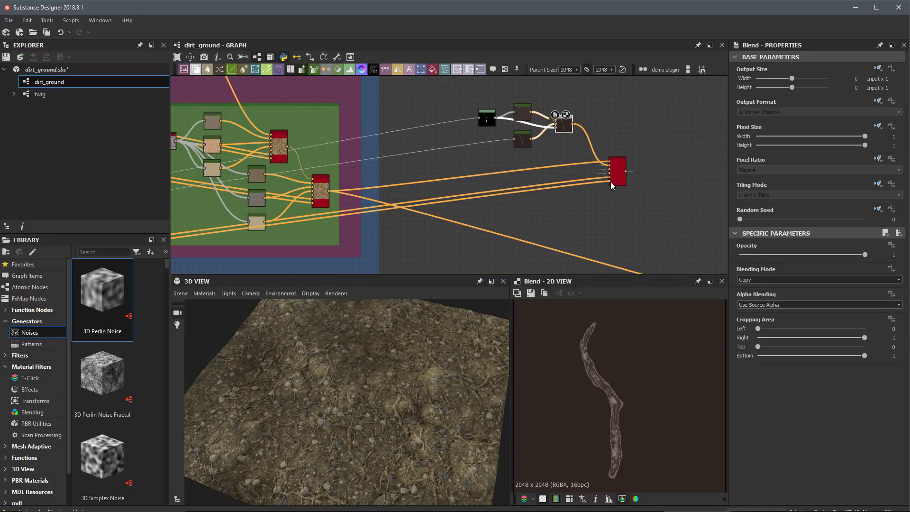
# Preview the new Shape Splatter Blend Color output and examine the twigs' coloring up close in the 2D view
pyautogui.moveTo(593, 218); pyautogui.dragTo(556, 221, button='middle')
pyautogui.scroll(2, 514, 186)
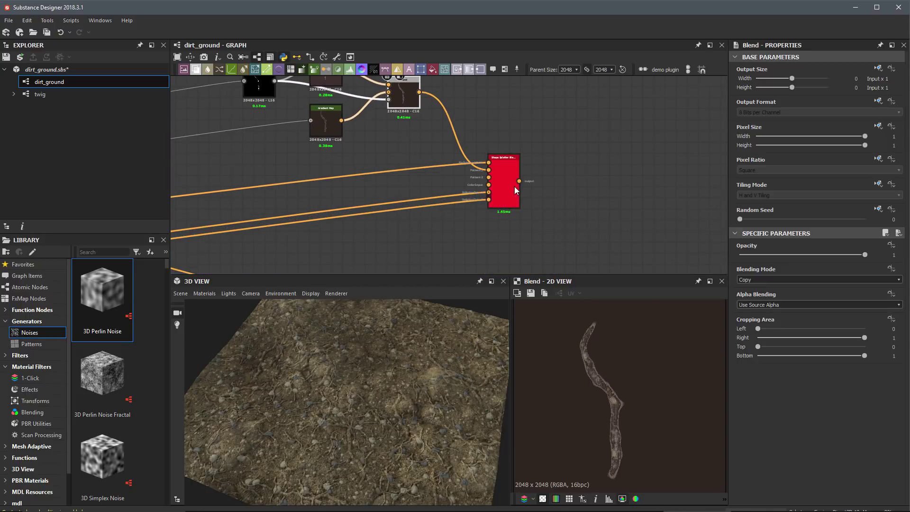
pyautogui.click(504, 183)
pyautogui.doubleClick(505, 183)
pyautogui.moveTo(509, 192); pyautogui.dragTo(607, 216, button='middle')
pyautogui.scroll(3, 609, 217)
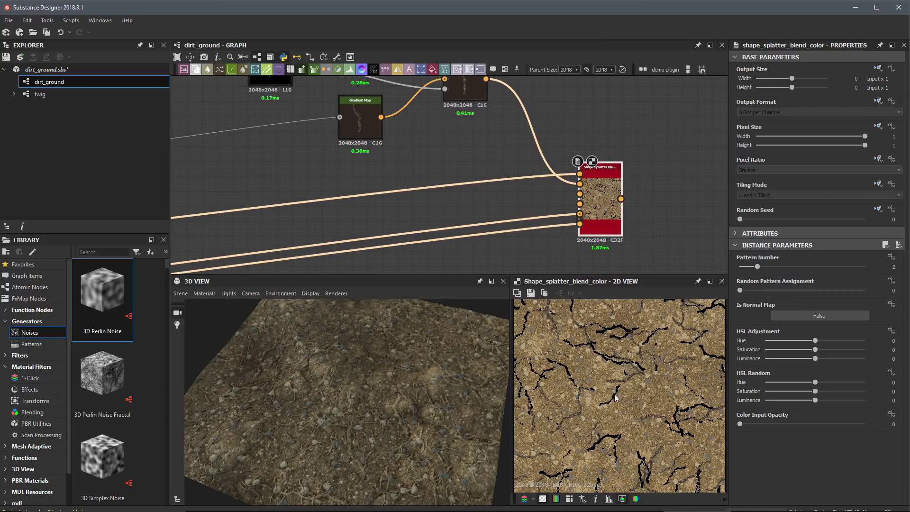
pyautogui.scroll(2, 587, 383)
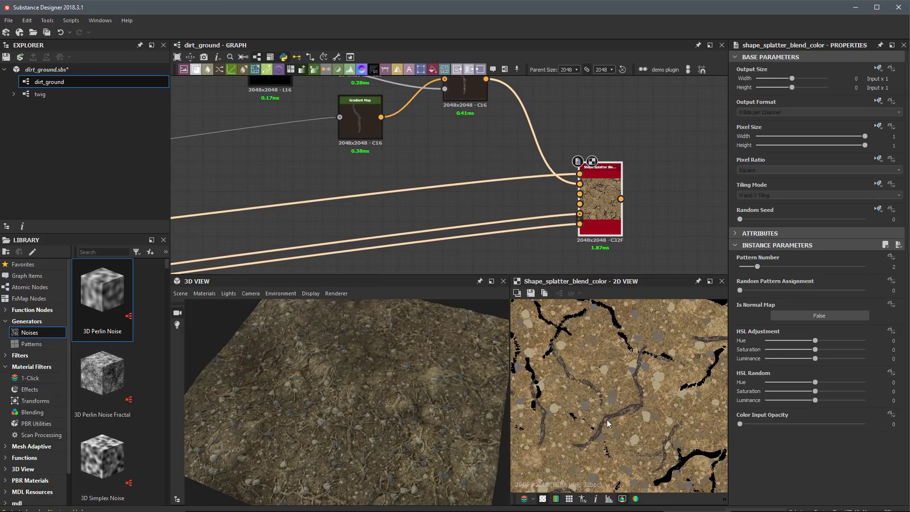
pyautogui.moveTo(641, 408); pyautogui.dragTo(594, 355, button='middle')
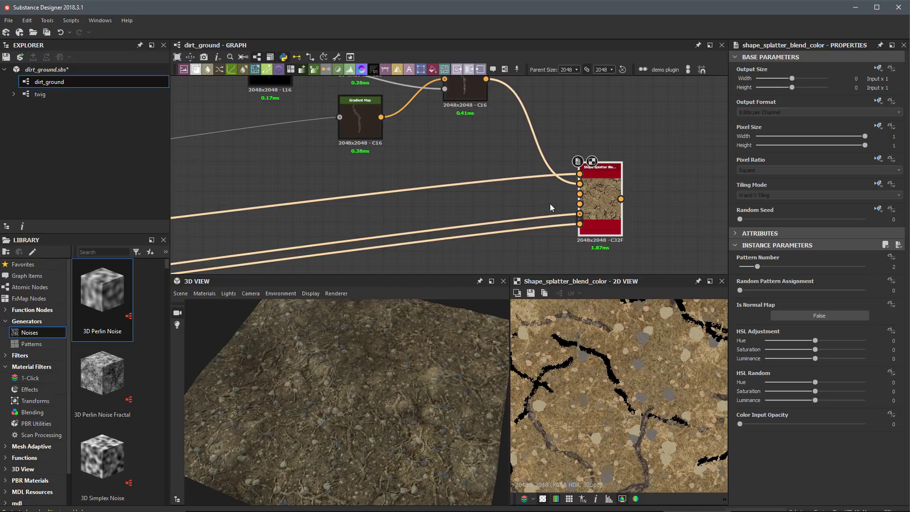
# Move the twig coloring nodes (Levels, two Gradient Maps and Blend) farther from the Shape Splatter Blend Color to free space
pyautogui.scroll(-3, 474, 207)
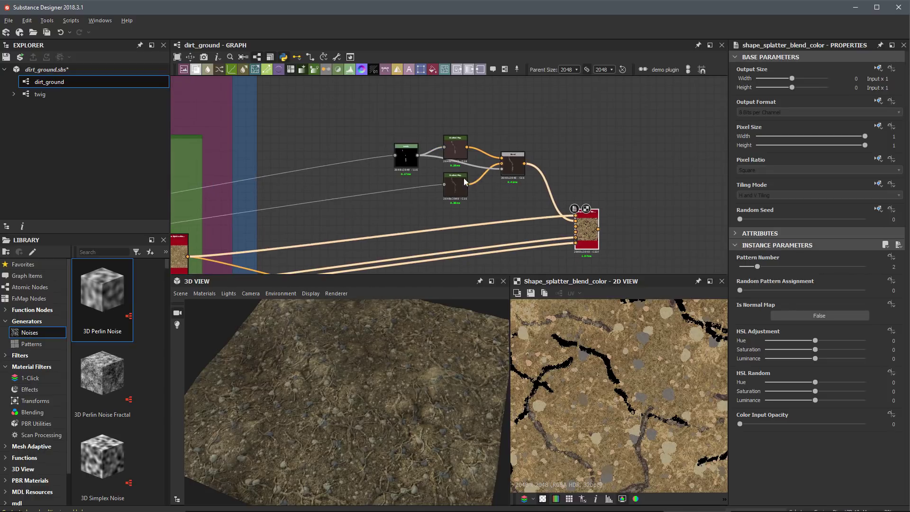
pyautogui.moveTo(511, 165); pyautogui.dragTo(487, 133)
pyautogui.moveTo(379, 124); pyautogui.dragTo(379, 140)
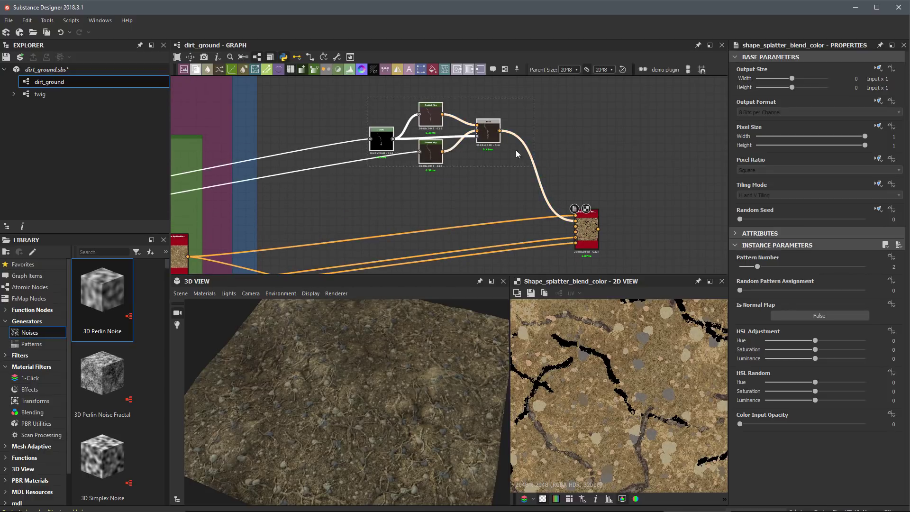
pyautogui.moveTo(488, 125); pyautogui.dragTo(455, 116)
pyautogui.click(348, 95)
# Duplicate the Levels, both Gradient Maps and the Blend of the twig coloring, placing the copy directly below the original
pyautogui.moveTo(345, 98); pyautogui.dragTo(476, 183)
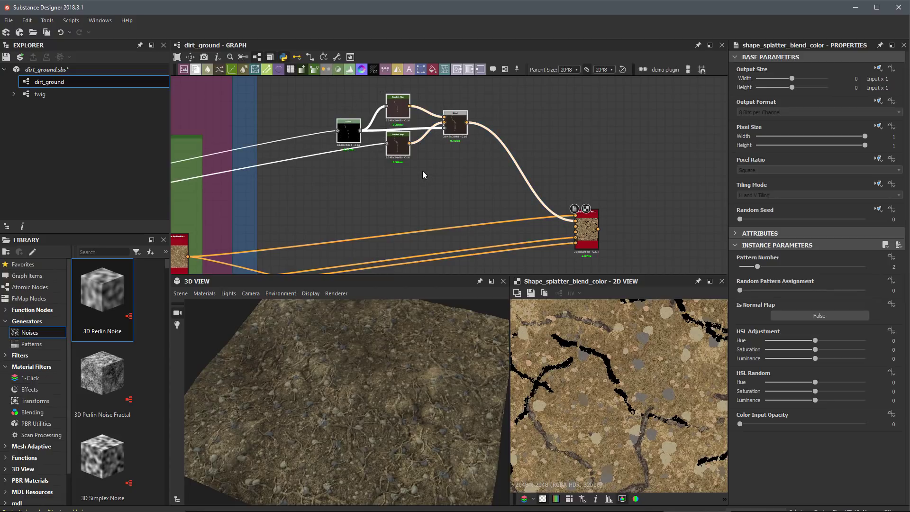
pyautogui.hotkey('ctrl', 'd')
pyautogui.moveTo(501, 172); pyautogui.dragTo(459, 194)
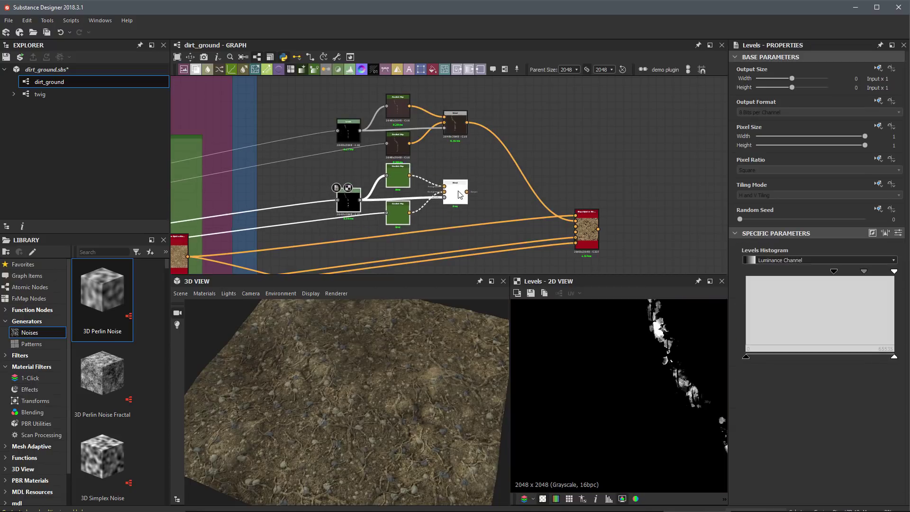
pyautogui.click(459, 194)
# Inspect the duplicated Levels and its lower Gradient Map in the 2D view
pyautogui.moveTo(352, 213); pyautogui.dragTo(460, 184, button='middle')
pyautogui.moveTo(453, 176); pyautogui.dragTo(451, 171)
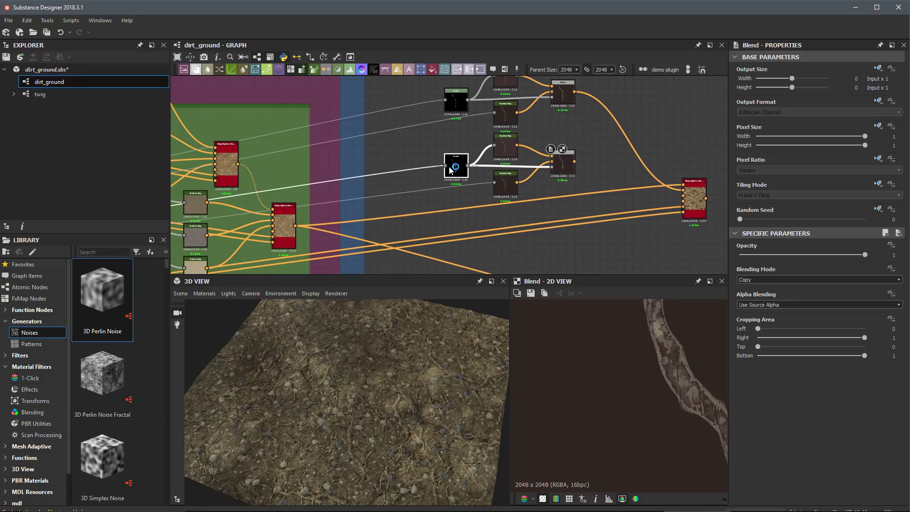
pyautogui.keyDown('alt'); pyautogui.moveTo(441, 162); pyautogui.dragTo(495, 223, button='right'); pyautogui.keyUp('alt')
pyautogui.doubleClick(469, 170)
pyautogui.click(551, 196)
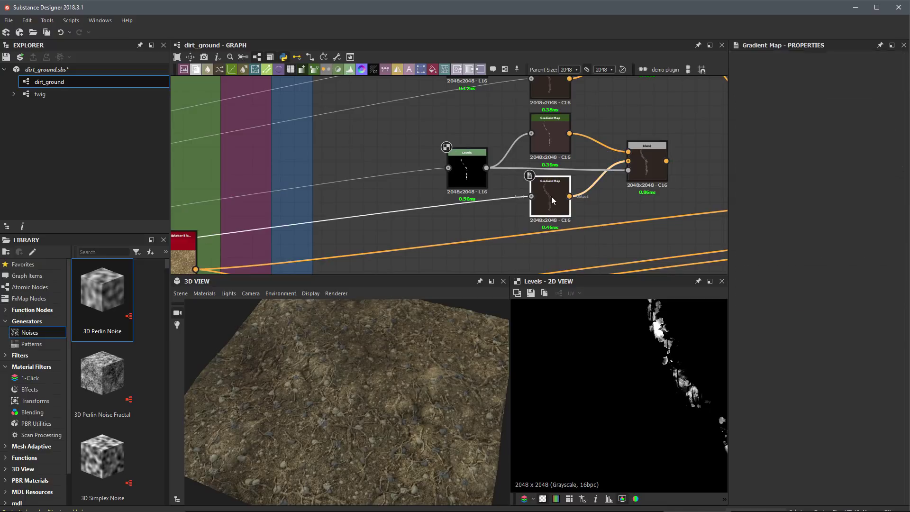
# Preview both twig nodes in the large twigs frame to compare their shapes
pyautogui.scroll(-5, 694, 154)
pyautogui.scroll(-1, 541, 132)
pyautogui.moveTo(428, 141); pyautogui.dragTo(533, 132, button='middle')
pyautogui.scroll(-1, 493, 168)
pyautogui.moveTo(398, 172); pyautogui.dragTo(428, 146, button='middle')
pyautogui.keyDown('alt'); pyautogui.moveTo(214, 181); pyautogui.dragTo(299, 219, button='right'); pyautogui.keyUp('alt')
pyautogui.moveTo(303, 234); pyautogui.dragTo(316, 204, button='middle')
pyautogui.scroll(3, 298, 204)
pyautogui.click(292, 171)
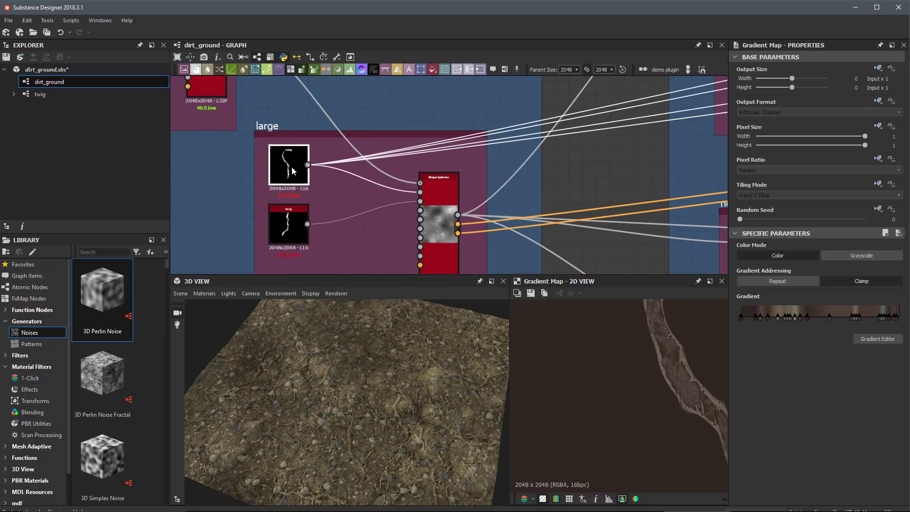
pyautogui.scroll(-3, 573, 304)
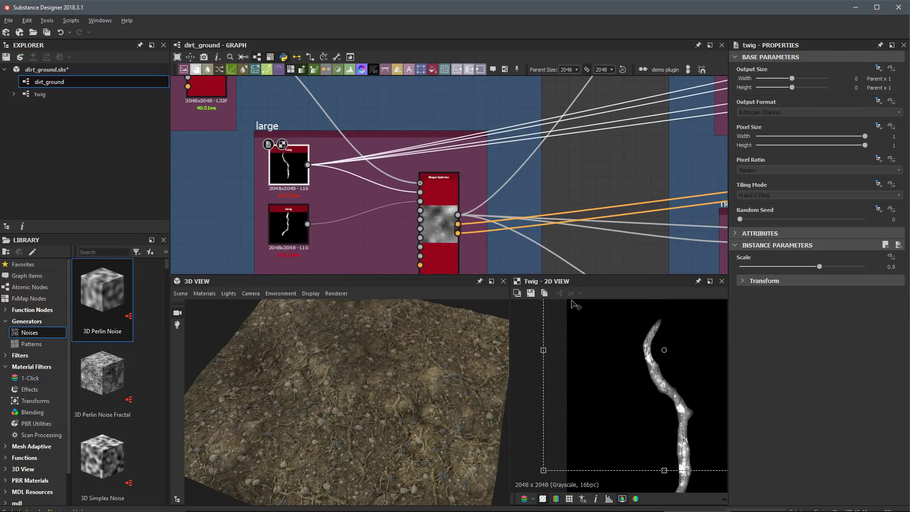
pyautogui.click(272, 220)
pyautogui.scroll(-4, 364, 134)
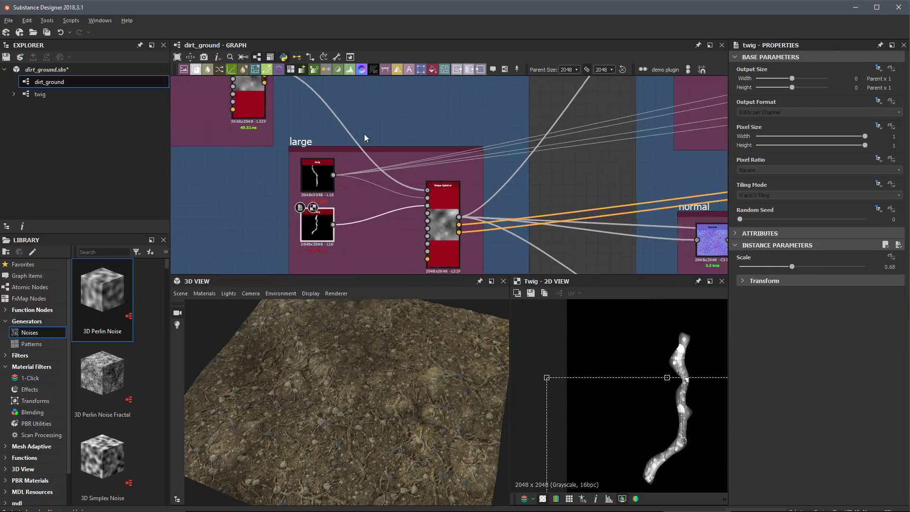
# Connect the second large twig's output to the input of the duplicated Levels node
pyautogui.scroll(4, 314, 223)
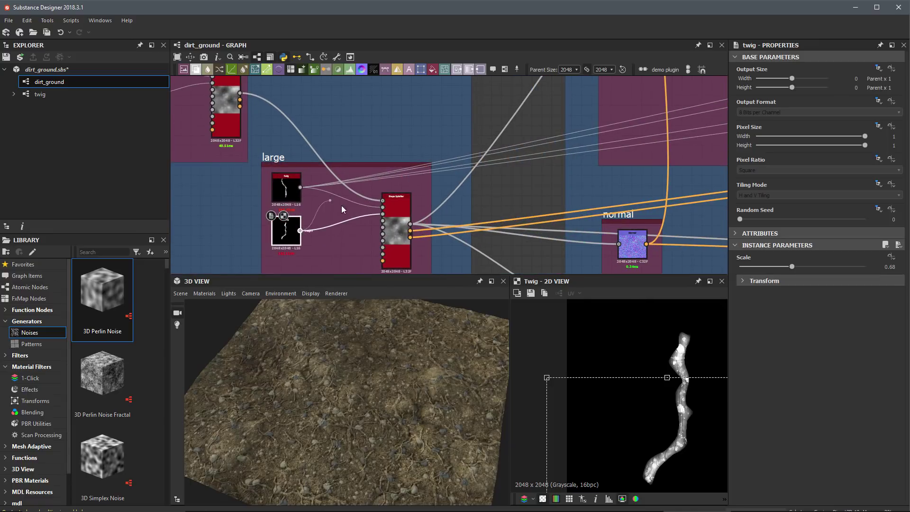
pyautogui.moveTo(582, 178); pyautogui.dragTo(329, 210, button='middle')
pyautogui.scroll(-4, 551, 207)
pyautogui.moveTo(493, 198); pyautogui.dragTo(213, 201, button='middle')
pyautogui.moveTo(629, 203); pyautogui.dragTo(432, 249, button='middle')
pyautogui.scroll(2, 521, 254)
pyautogui.keyDown('alt'); pyautogui.moveTo(597, 265); pyautogui.dragTo(663, 285, button='right'); pyautogui.keyUp('alt')
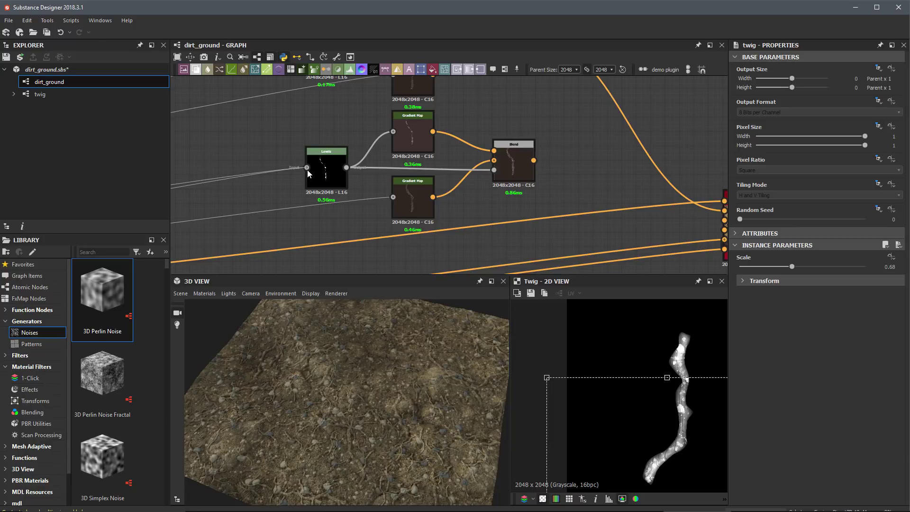
pyautogui.click(307, 169)
# Feed the second large twig into the lower duplicated Gradient Map as well
pyautogui.moveTo(308, 202); pyautogui.dragTo(323, 192, button='middle')
pyautogui.scroll(2, 323, 192)
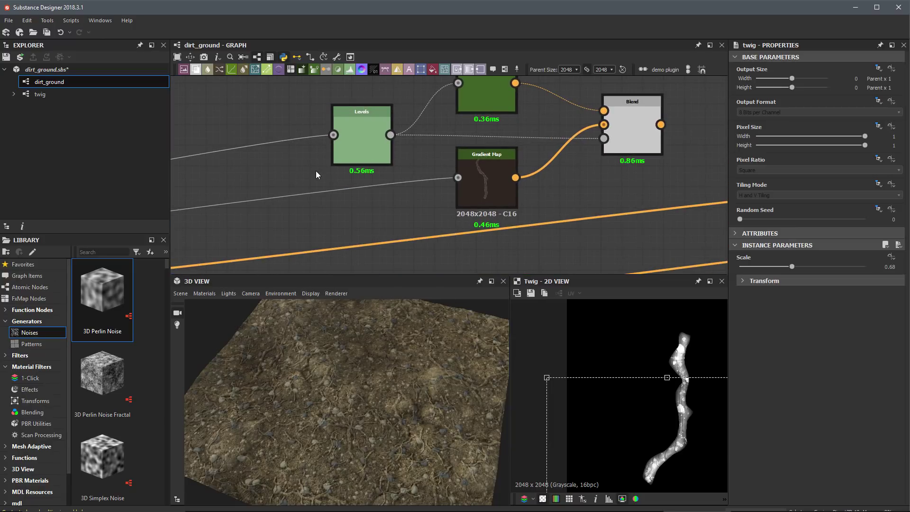
pyautogui.click(333, 135)
pyautogui.click(458, 178)
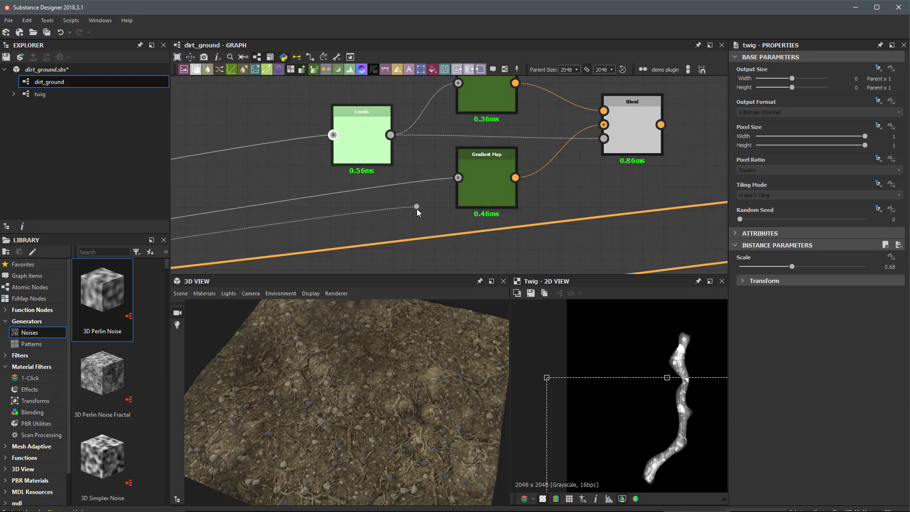
pyautogui.moveTo(417, 209); pyautogui.dragTo(416, 209)
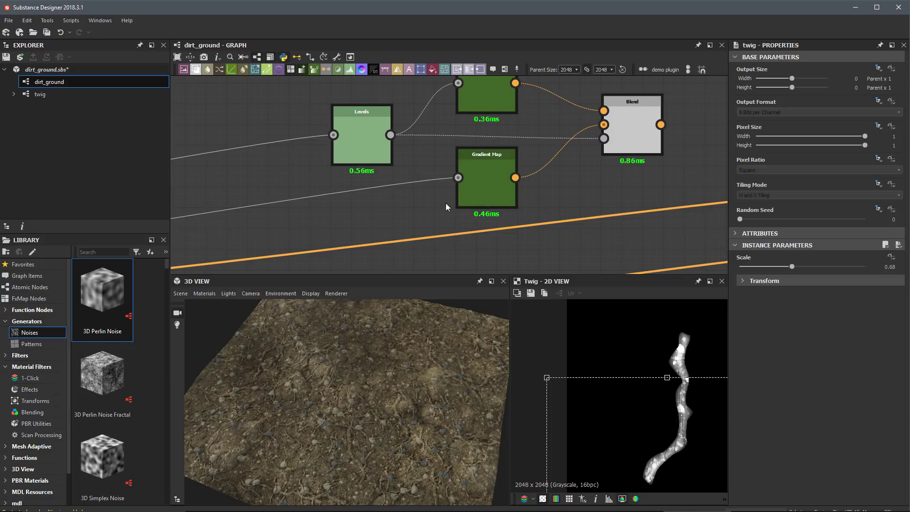
# Preview the duplicated Blend fitted in the 2D view and compare it with the original twig Blend
pyautogui.doubleClick(625, 120)
pyautogui.press('f')
pyautogui.moveTo(581, 189); pyautogui.dragTo(489, 197, button='middle')
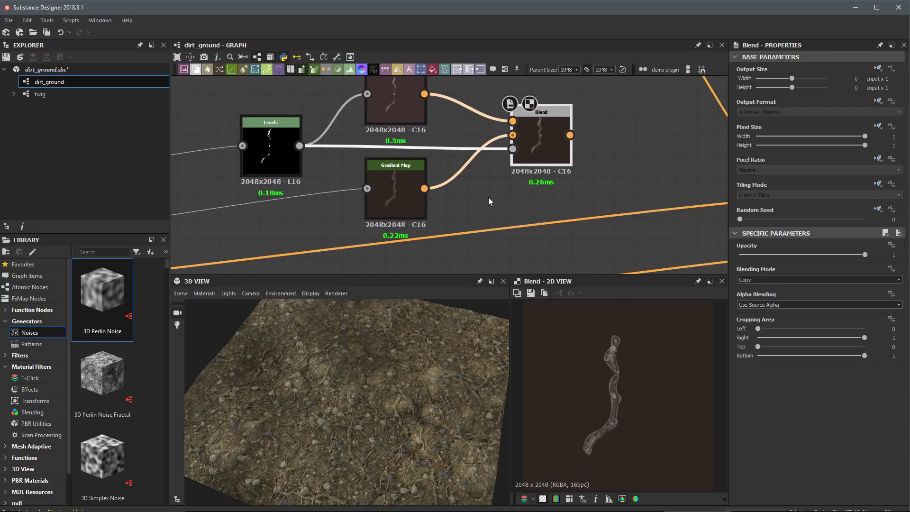
pyautogui.scroll(-2, 545, 219)
pyautogui.scroll(-1, 603, 362)
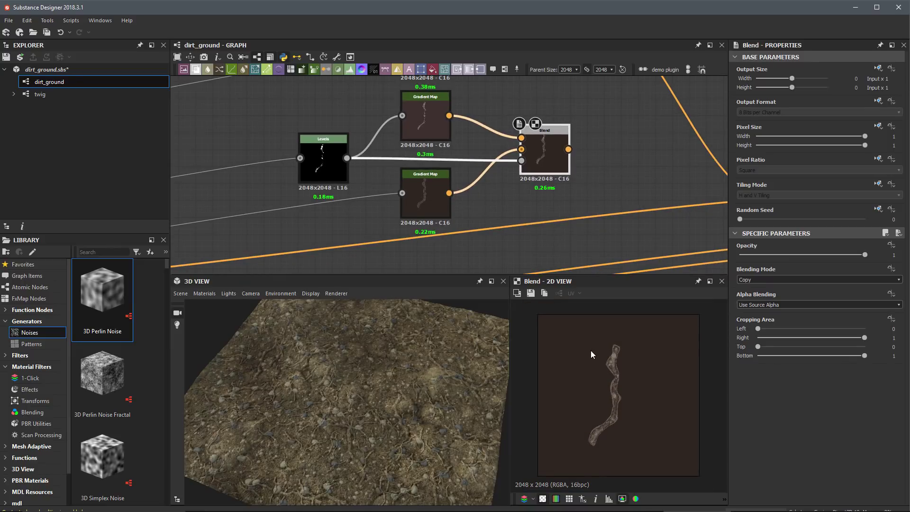
pyautogui.scroll(-2, 549, 130)
pyautogui.moveTo(550, 131); pyautogui.dragTo(497, 200, button='middle')
pyautogui.click(494, 100)
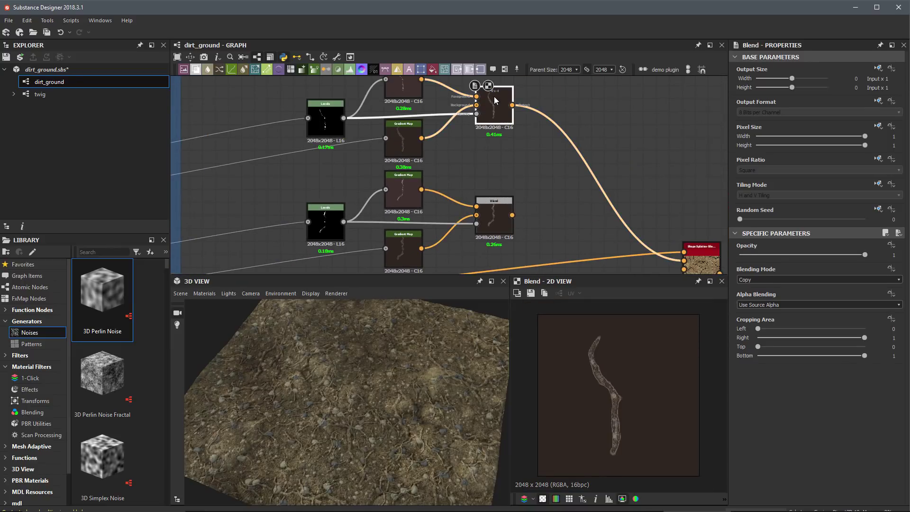
pyautogui.click(495, 216)
# Resample the lower duplicated Gradient Map's gradient along the dark gray-brown second stick in the reference photo, with Precision 0.5
pyautogui.scroll(2, 598, 352)
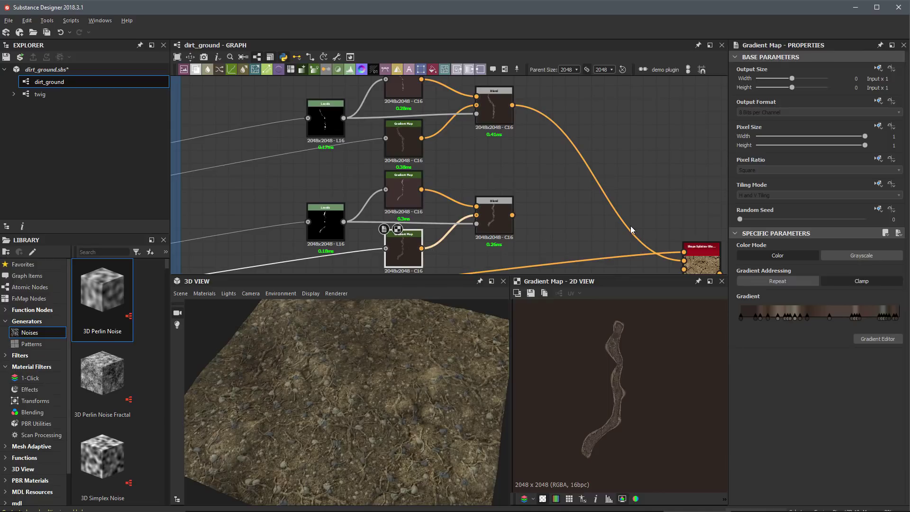
pyautogui.click(877, 338)
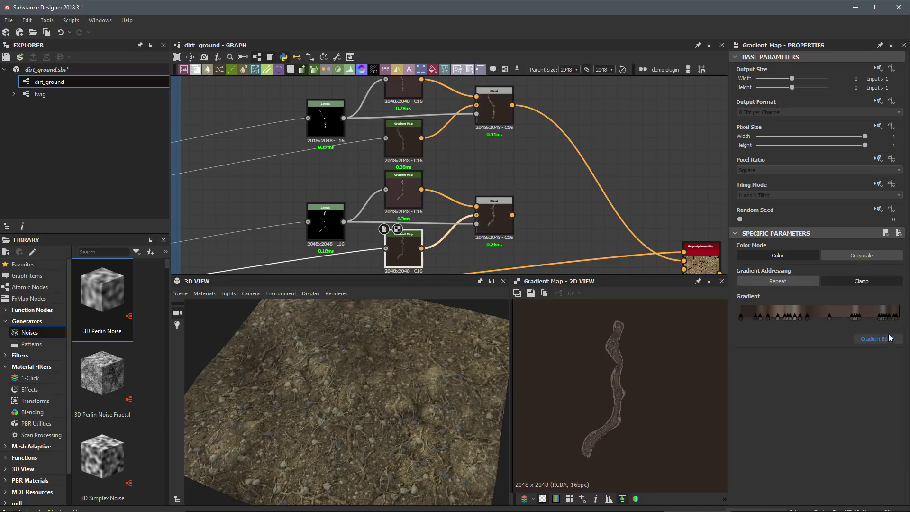
pyautogui.moveTo(228, 104); pyautogui.dragTo(210, 92)
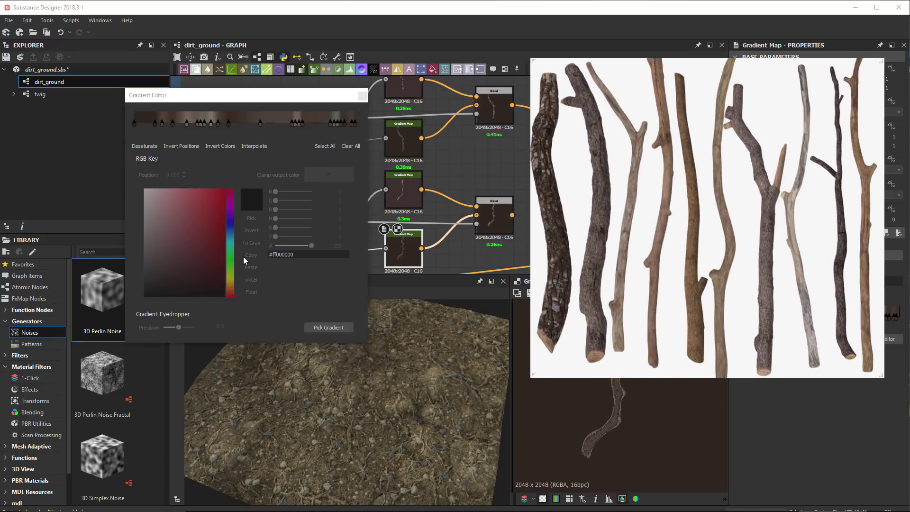
pyautogui.click(323, 328)
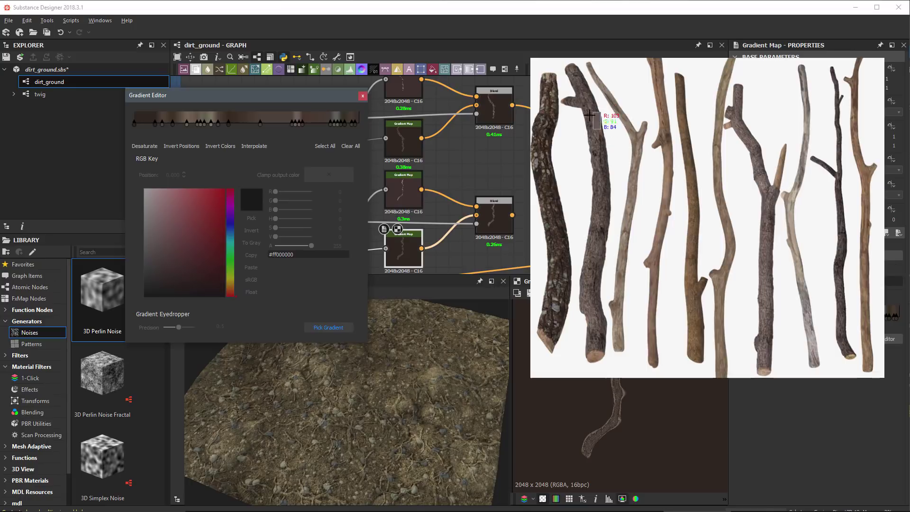
pyautogui.moveTo(594, 245); pyautogui.dragTo(588, 271)
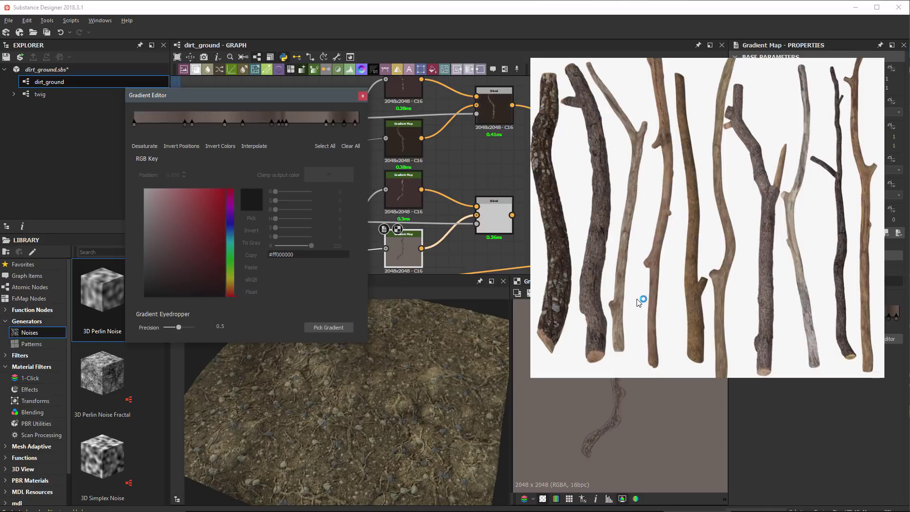
pyautogui.moveTo(712, 118); pyautogui.dragTo(909, 156, button='right')
pyautogui.click(363, 95)
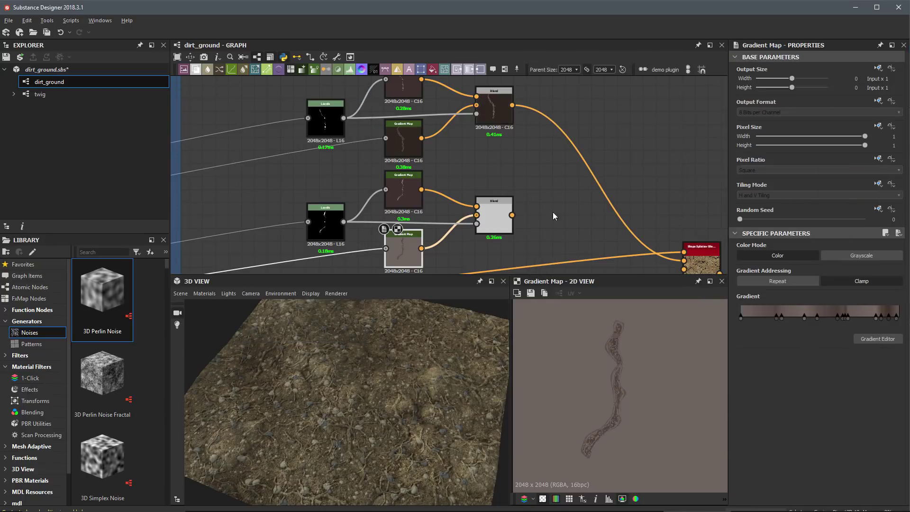
# Inspect the lower duplicated Gradient Map's twig and compare it with the recolored duplicated Blend in the 2D view
pyautogui.scroll(3, 643, 402)
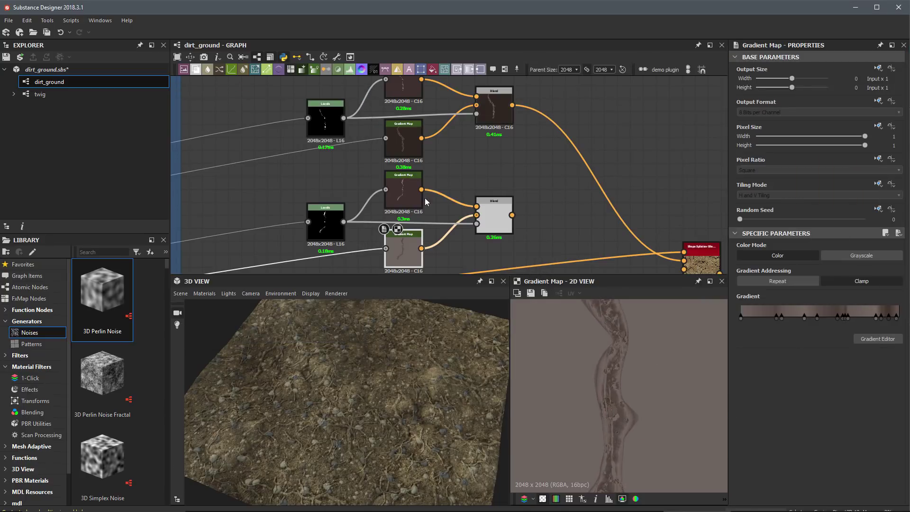
pyautogui.scroll(-2, 449, 186)
pyautogui.click(417, 150)
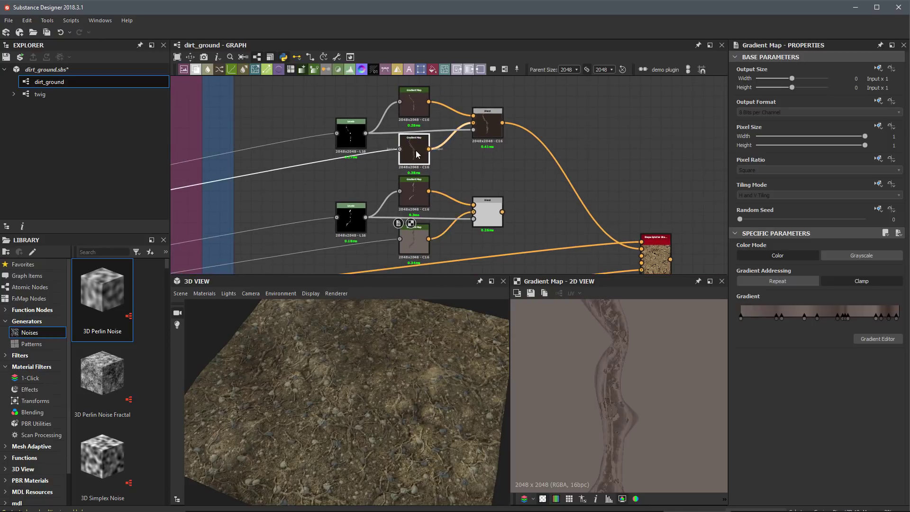
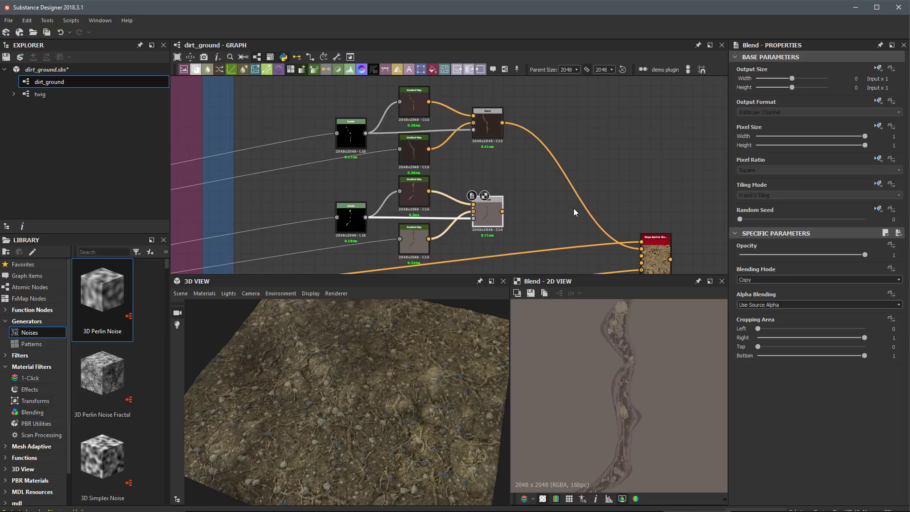
# Delete the last four keys from the upper duplicated Gradient Map's gradient and spread the remaining last two to 0.753 and 0.859
pyautogui.scroll(5, 438, 214)
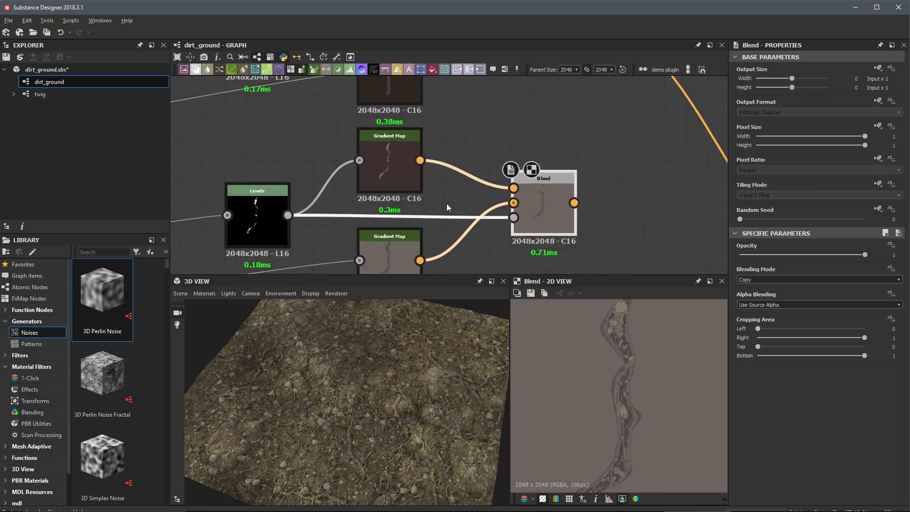
pyautogui.click(387, 161)
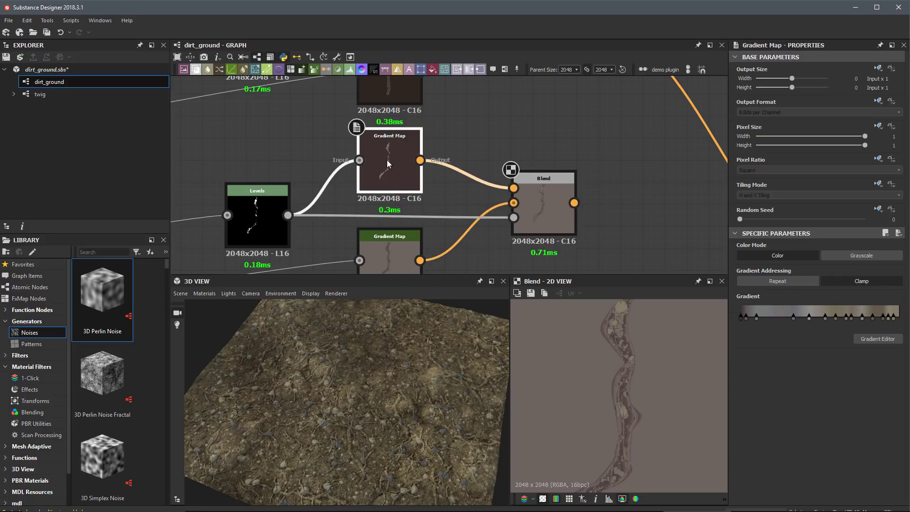
pyautogui.click(877, 339)
pyautogui.moveTo(298, 101); pyautogui.dragTo(335, 114)
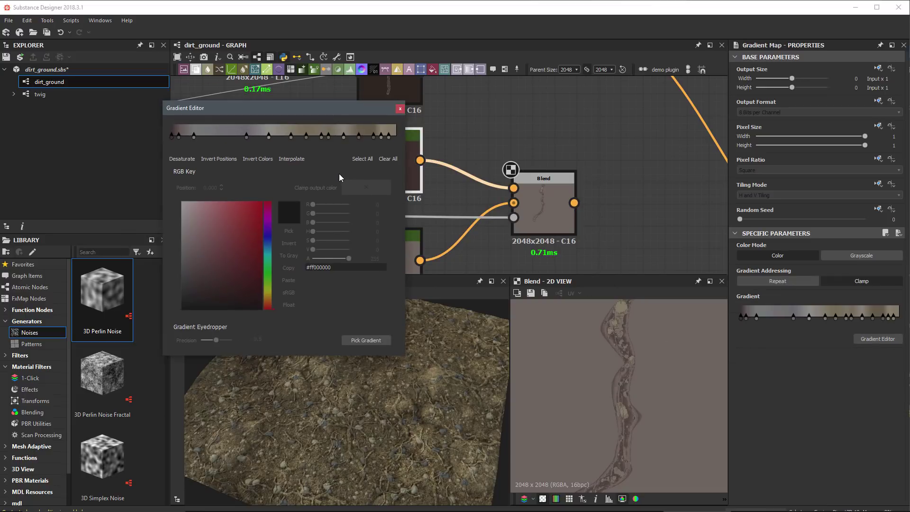
pyautogui.moveTo(372, 138); pyautogui.dragTo(379, 121)
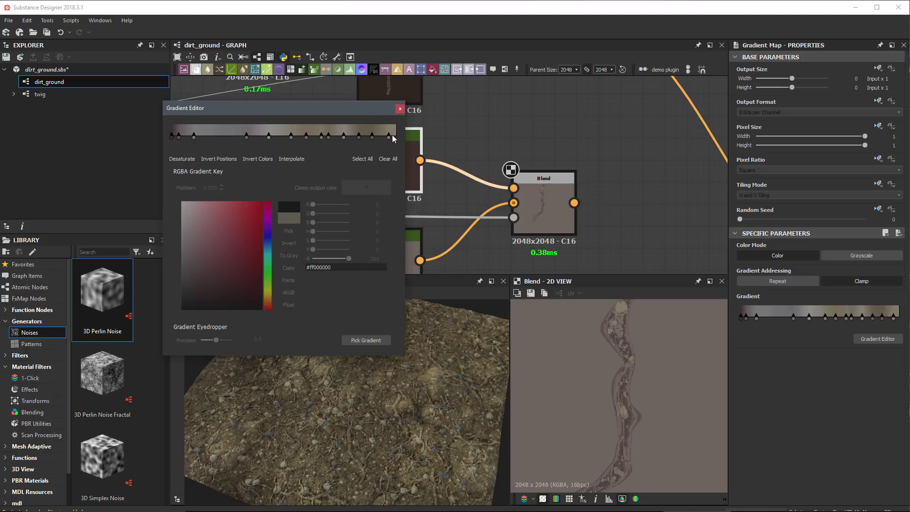
pyautogui.click(390, 138)
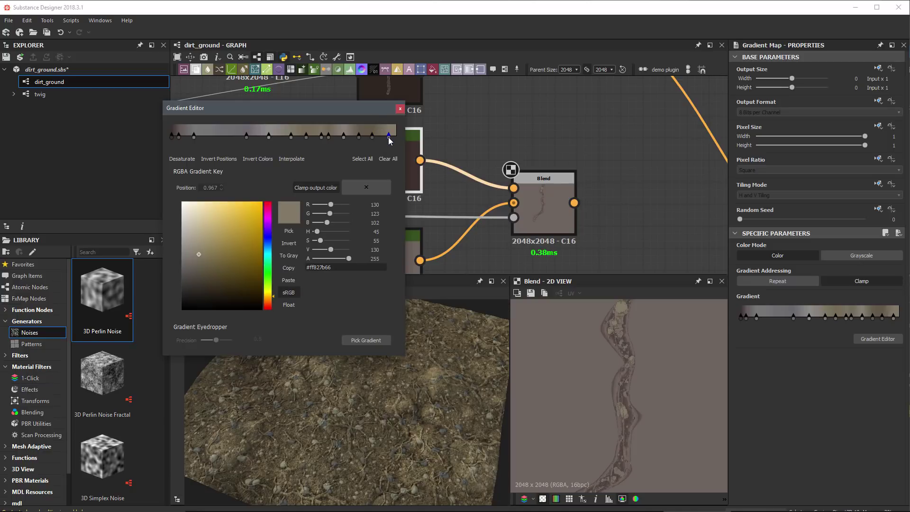
pyautogui.press('Delete')
pyautogui.click(372, 135)
pyautogui.press('Delete')
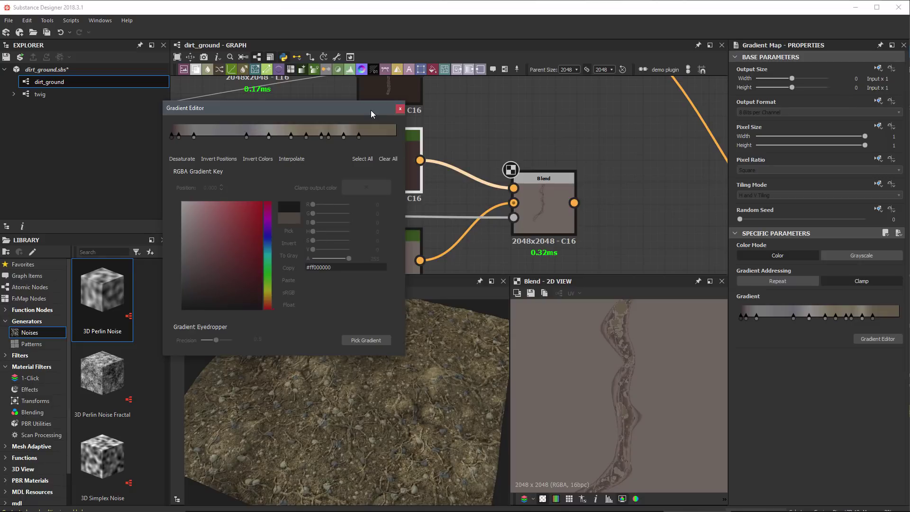
pyautogui.click(360, 138)
pyautogui.press('Delete')
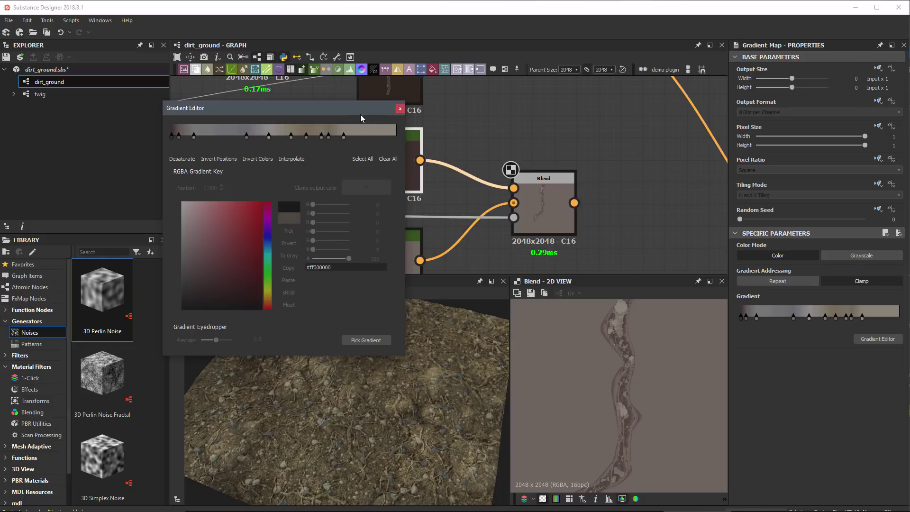
pyautogui.moveTo(344, 134)
pyautogui.mouseDown()
pyautogui.moveTo(364, 137)
pyautogui.moveTo(341, 136)
pyautogui.mouseUp()
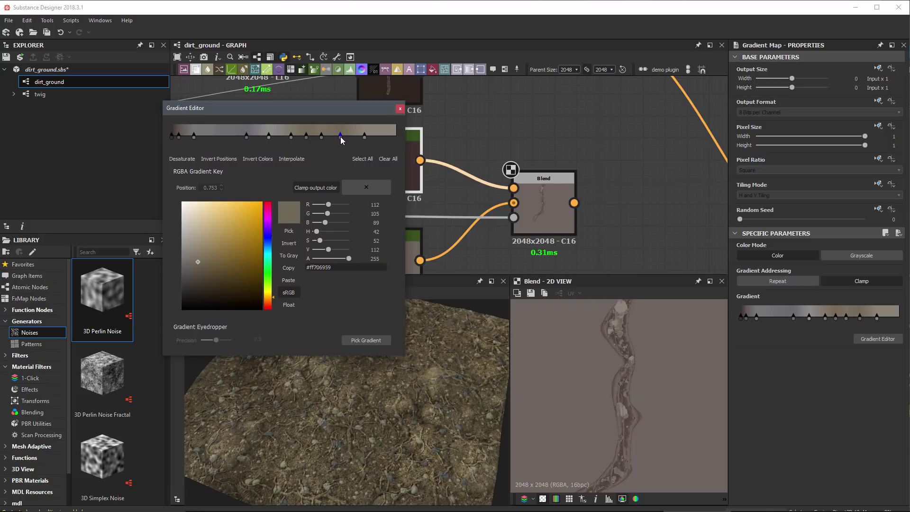
# Lighten the gradient key at 0.533 to pale beige, about RGB 210, 204, 182, and remove the key just after it
pyautogui.click(291, 136)
pyautogui.moveTo(191, 231); pyautogui.dragTo(192, 220)
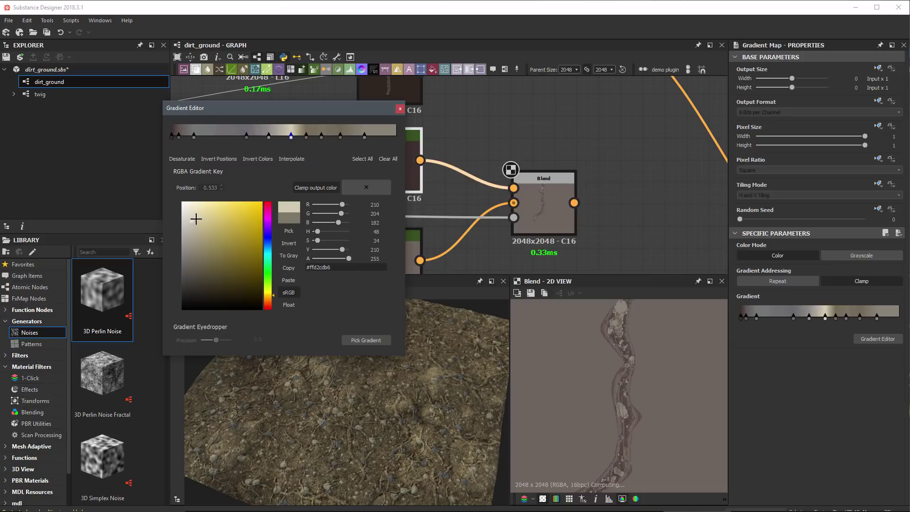
pyautogui.rightClick(307, 139)
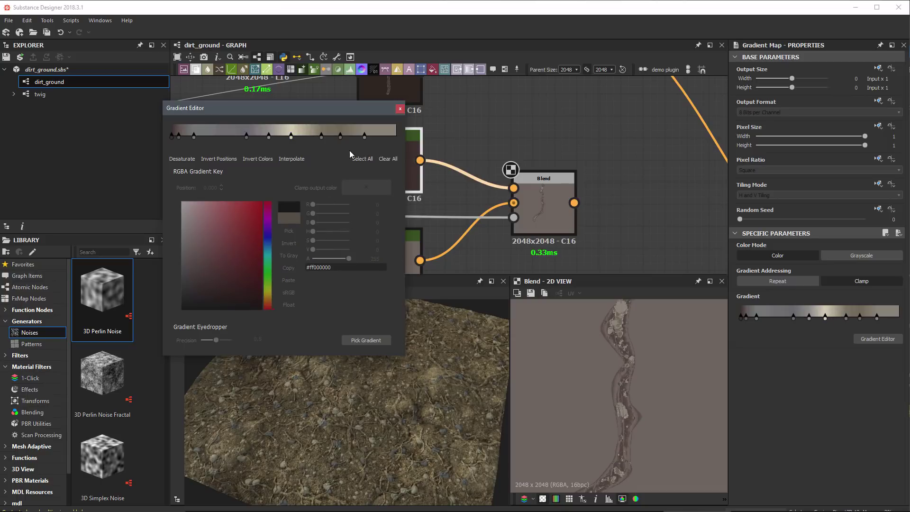
# Tint the last gradient key at 0.859 to greenish gray #ff808671 and close the gradient editor
pyautogui.click(364, 137)
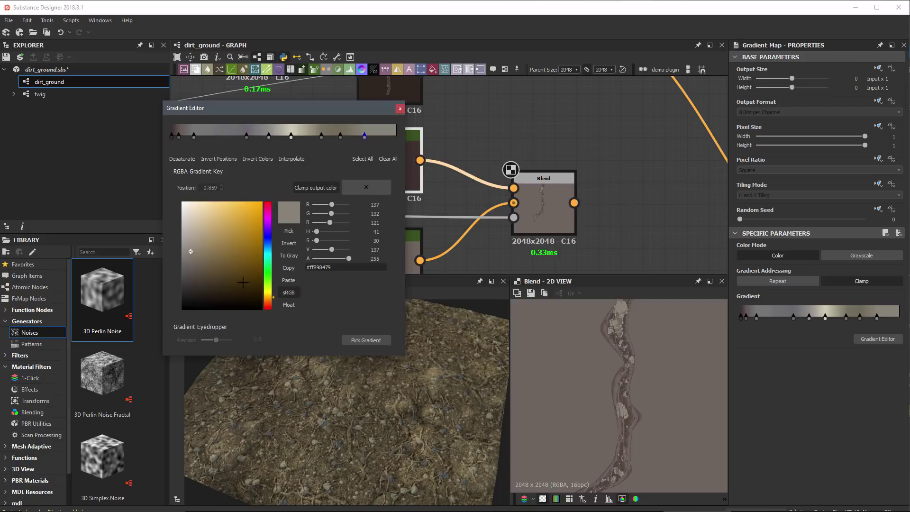
pyautogui.click(268, 286)
pyautogui.moveTo(200, 254)
pyautogui.mouseDown()
pyautogui.moveTo(210, 256)
pyautogui.moveTo(194, 251)
pyautogui.mouseUp()
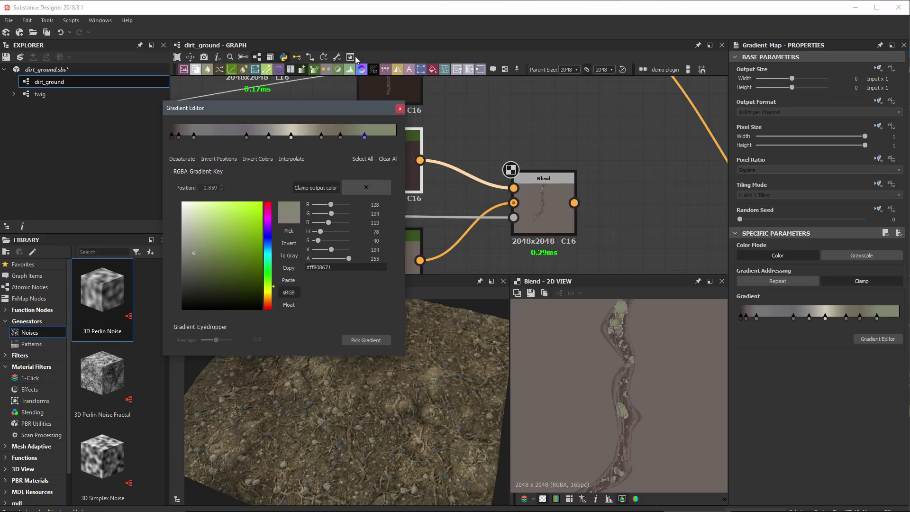
pyautogui.click(400, 110)
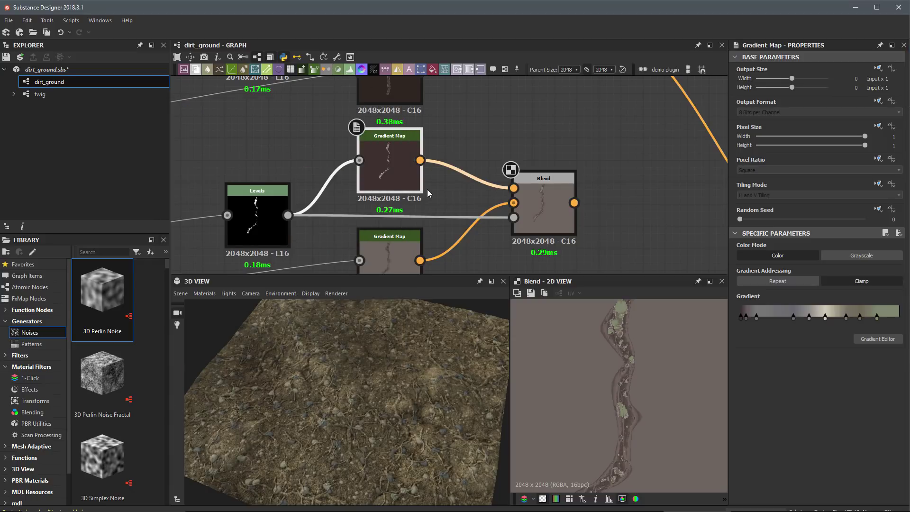
# Preview the duplicated Blend and connect its output to the third input of the Shape Splatter Blend Color node
pyautogui.scroll(-4, 429, 190)
pyautogui.click(453, 175)
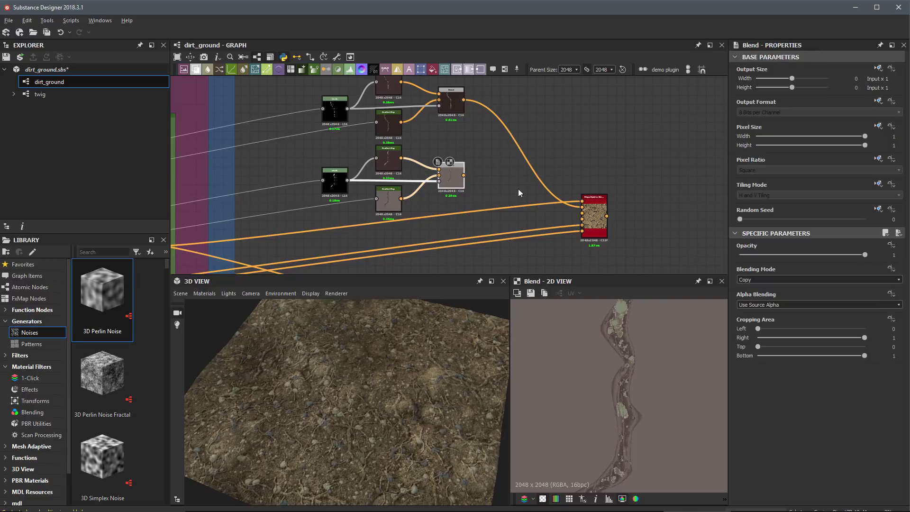
pyautogui.scroll(3, 470, 195)
pyautogui.moveTo(390, 165); pyautogui.dragTo(572, 226)
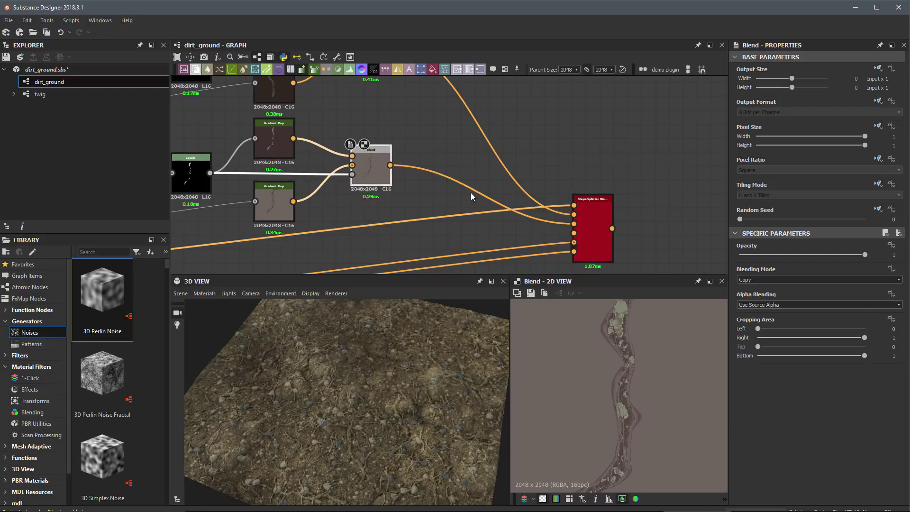
# Preview the Shape Splatter Blend Color result and examine both twig patterns in the 2D view
pyautogui.scroll(-2, 565, 209)
pyautogui.click(537, 182)
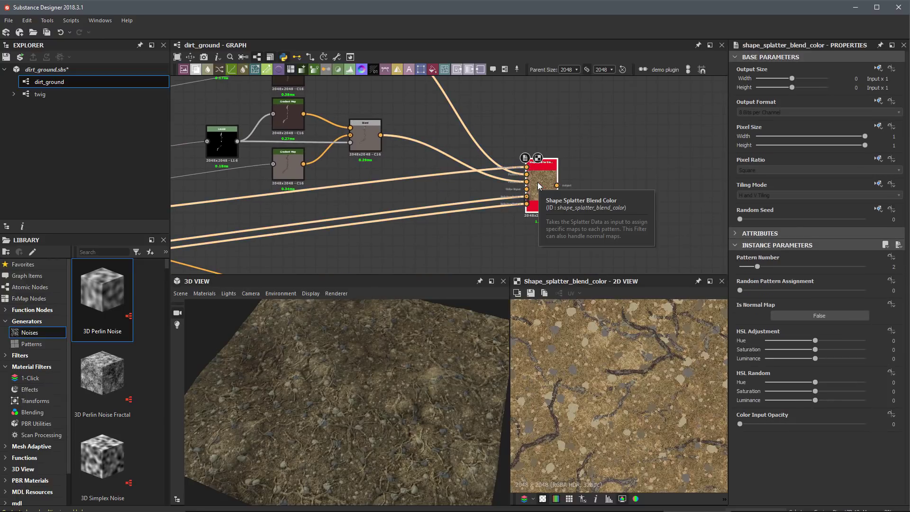
pyautogui.moveTo(640, 415); pyautogui.dragTo(594, 329, button='middle')
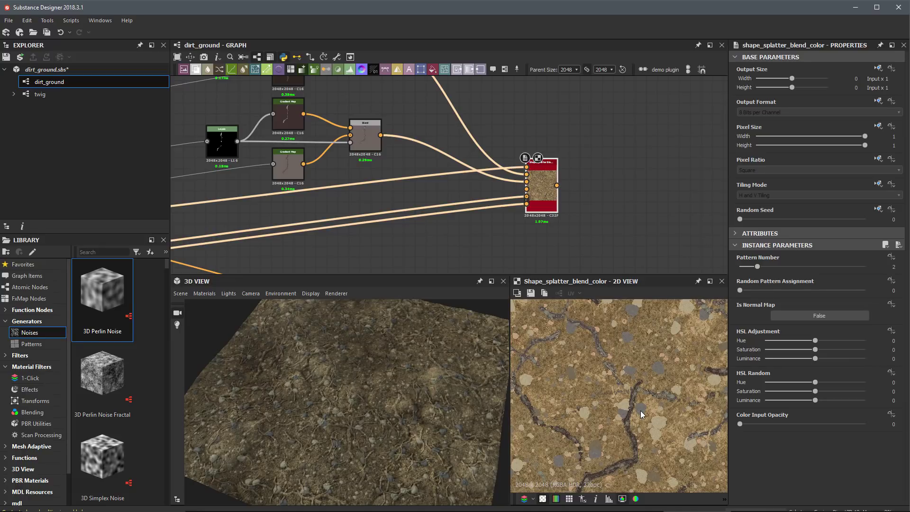
pyautogui.moveTo(641, 411)
pyautogui.mouseDown(button='middle')
pyautogui.moveTo(628, 389)
pyautogui.moveTo(653, 406)
pyautogui.mouseUp(button='middle')
pyautogui.scroll(-3, 641, 408)
pyautogui.scroll(2, 639, 403)
pyautogui.scroll(-2, 569, 214)
# Connect the Shape Splatter Blend Color output to the first input of the downstream multi-channel node and check the twigs in 3D
pyautogui.scroll(-4, 564, 204)
pyautogui.moveTo(403, 122); pyautogui.dragTo(418, 167)
pyautogui.moveTo(508, 219); pyautogui.dragTo(481, 179, button='middle')
pyautogui.scroll(2, 457, 173)
pyautogui.scroll(2, 599, 227)
pyautogui.scroll(-3, 482, 172)
pyautogui.scroll(-2, 474, 175)
pyautogui.moveTo(331, 101); pyautogui.dragTo(579, 219)
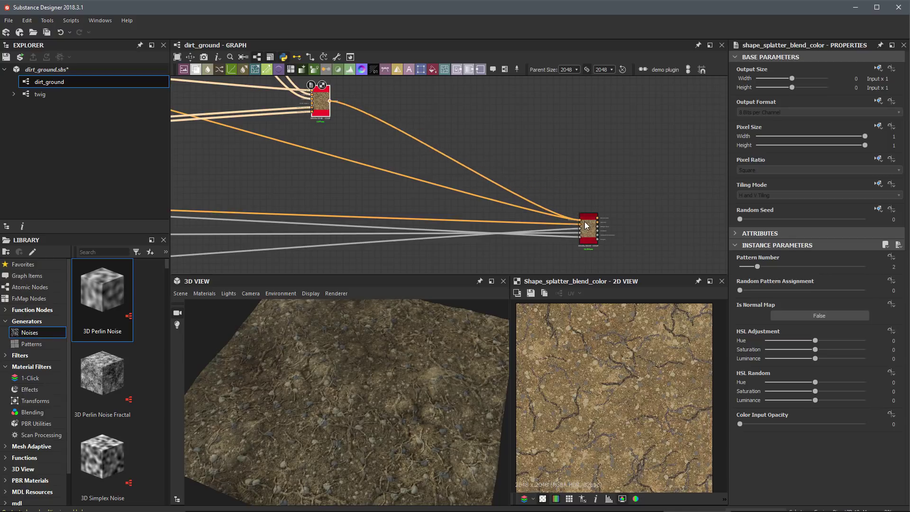
pyautogui.moveTo(396, 425); pyautogui.dragTo(318, 411)
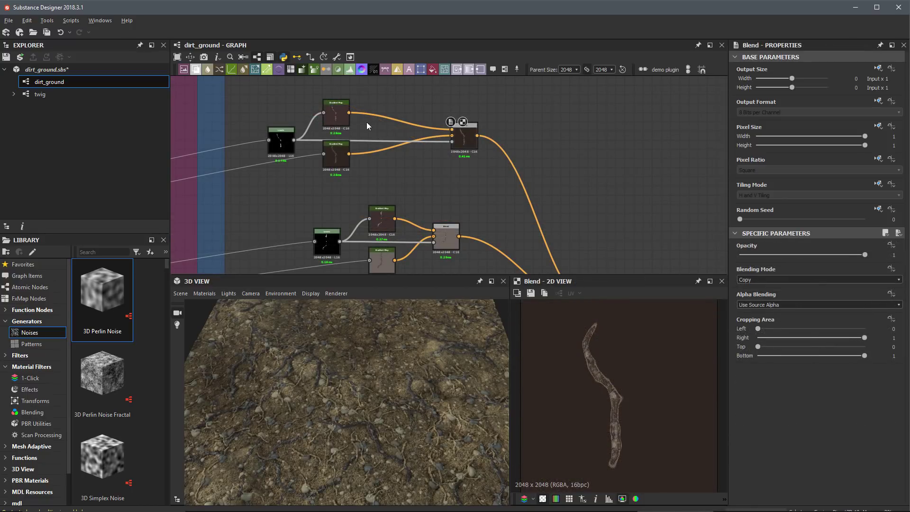
# Add a Highpass Grayscale node near the first large twig's Gradient Maps and Blend
pyautogui.scroll(2, 382, 126)
pyautogui.press('space')
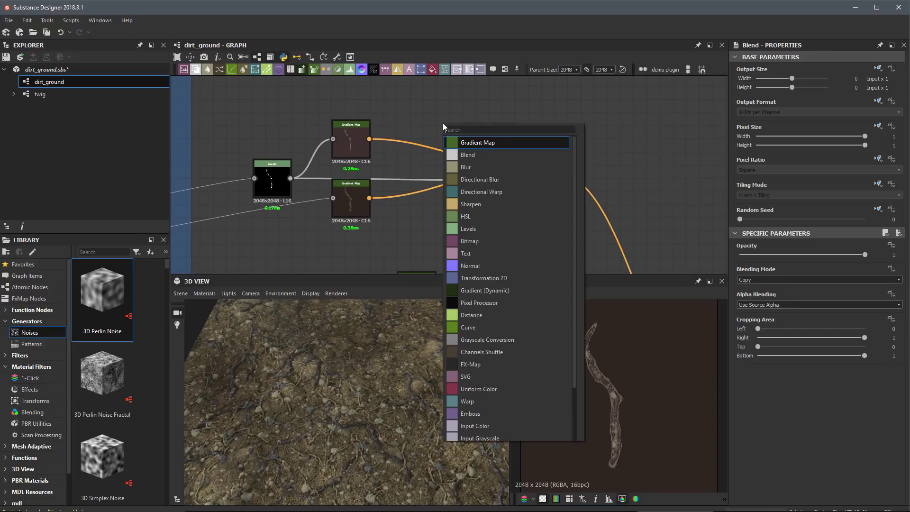
pyautogui.write('highpass')
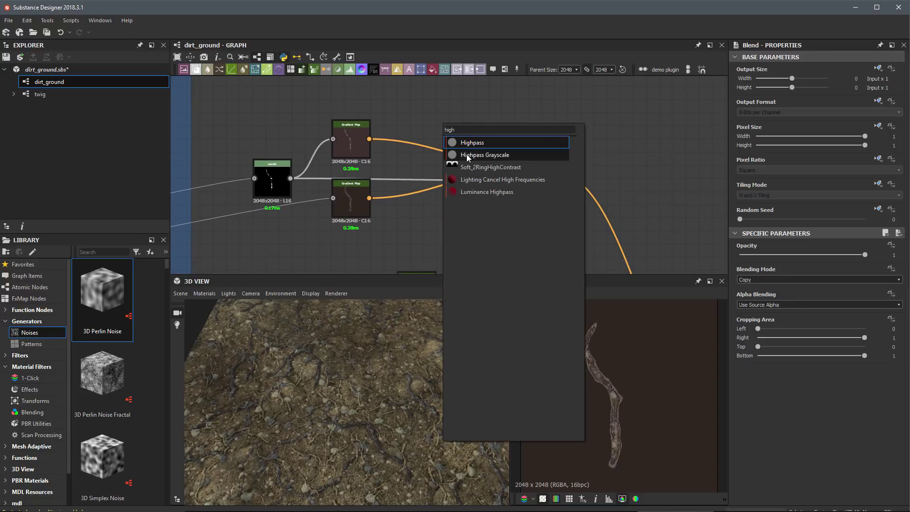
pyautogui.click(468, 155)
# Feed the first large twig into the Highpass Grayscale by copying the link that enters the twig's Levels node
pyautogui.moveTo(255, 164); pyautogui.dragTo(414, 152, button='middle')
pyautogui.scroll(2, 414, 153)
pyautogui.doubleClick(416, 173)
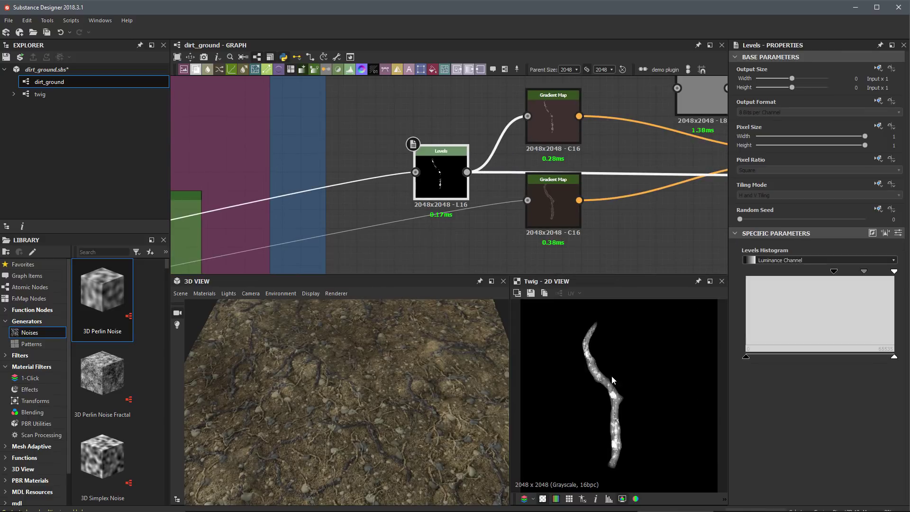
pyautogui.moveTo(617, 237); pyautogui.dragTo(483, 220, button='middle')
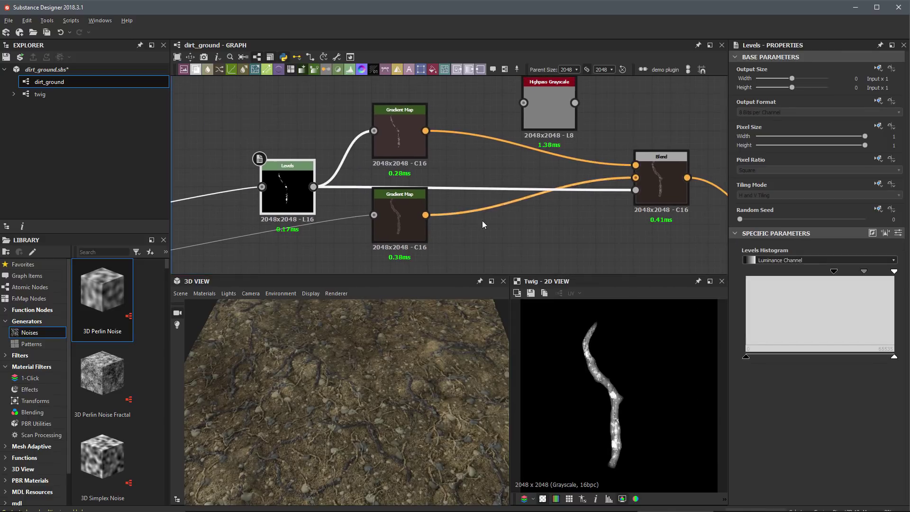
pyautogui.keyDown('ctrl'); pyautogui.click(262, 187); pyautogui.keyUp('ctrl')
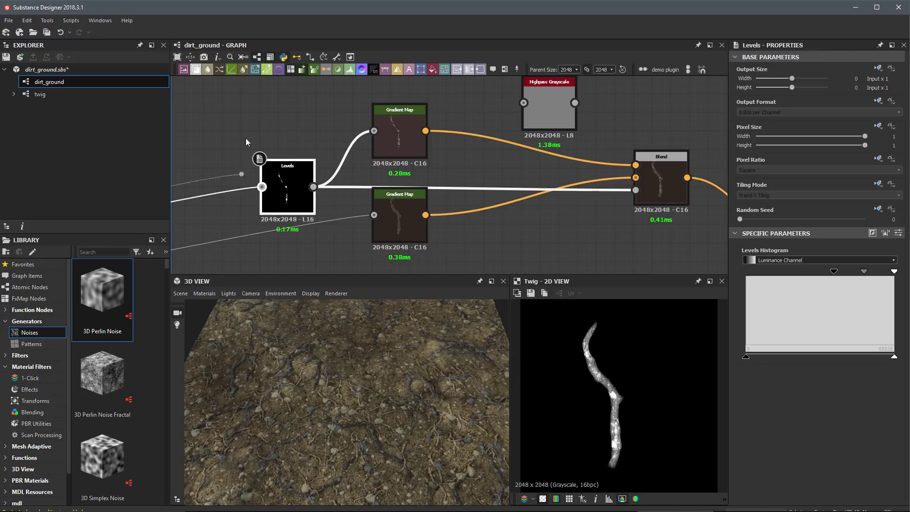
pyautogui.click(524, 103)
pyautogui.rightClick(485, 93)
# Lower the Highpass Grayscale's Radius and feed its output into a new Levels node with a raised black point
pyautogui.moveTo(514, 140); pyautogui.dragTo(361, 171, button='middle')
pyautogui.scroll(2, 397, 148)
pyautogui.doubleClick(396, 148)
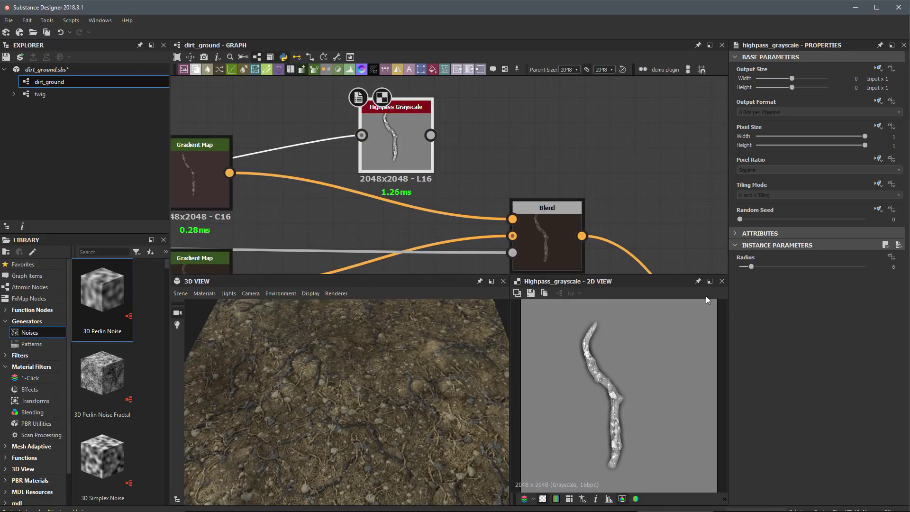
pyautogui.moveTo(407, 149); pyautogui.dragTo(433, 149)
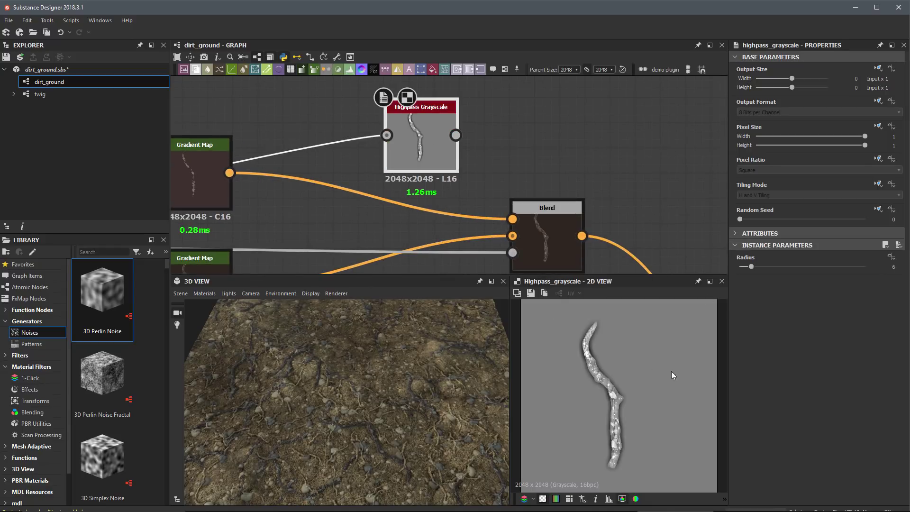
pyautogui.moveTo(750, 265); pyautogui.dragTo(742, 266)
pyautogui.scroll(3, 615, 374)
pyautogui.moveTo(497, 163); pyautogui.dragTo(454, 200, button='middle')
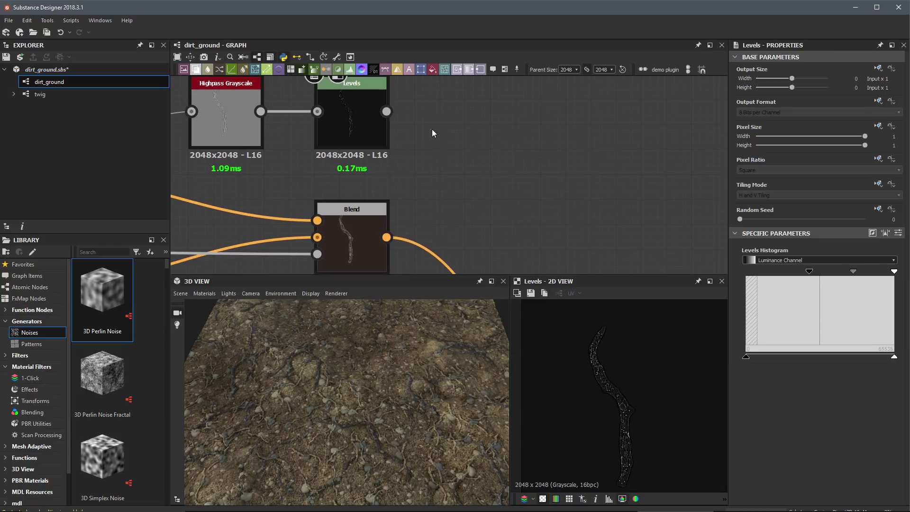
# Add a Gradient Map node and place it beside the Levels node that follows the Highpass Grayscale
pyautogui.press('space')
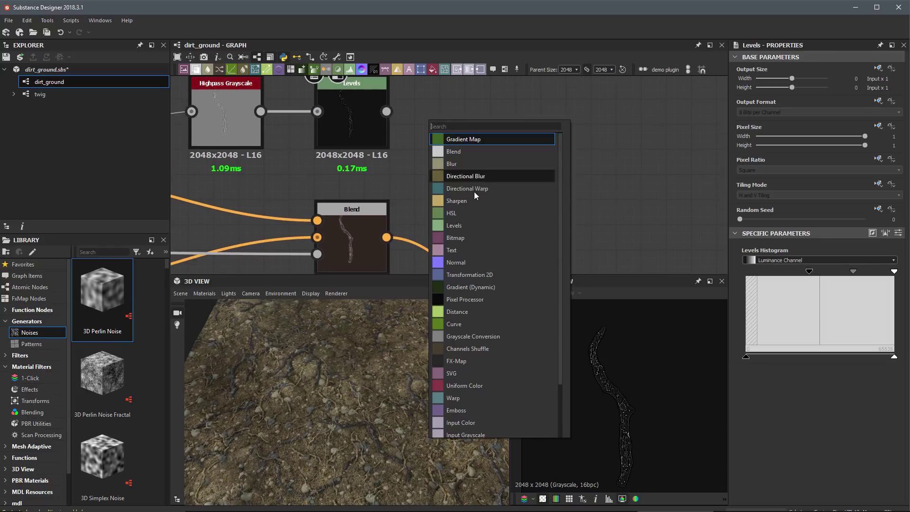
pyautogui.click(473, 143)
pyautogui.moveTo(421, 142); pyautogui.dragTo(497, 141)
pyautogui.moveTo(396, 113); pyautogui.dragTo(389, 162, button='middle')
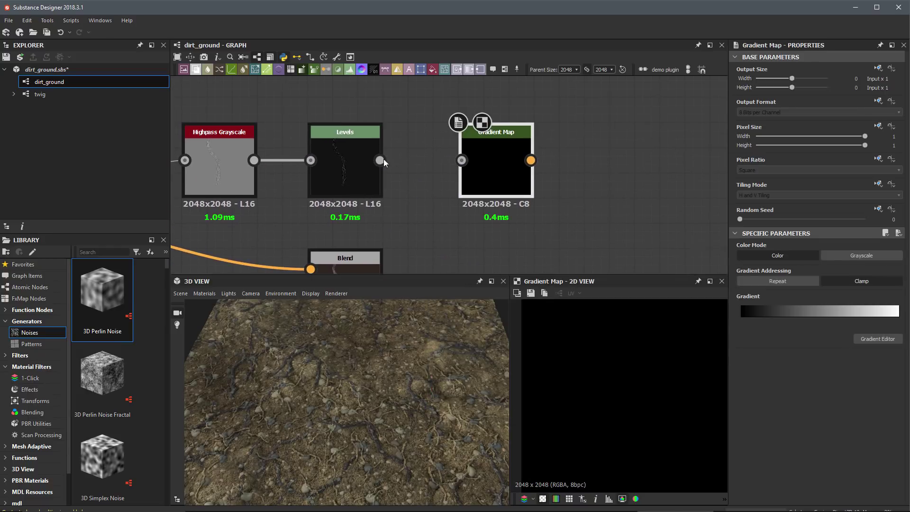
# Move the Levels node above the new Gradient Map, place the Gradient Map beside the Highpass Grayscale, and connect the Highpass output to it
pyautogui.moveTo(368, 180); pyautogui.dragTo(355, 92)
pyautogui.moveTo(477, 169); pyautogui.dragTo(351, 182)
pyautogui.moveTo(379, 124); pyautogui.dragTo(445, 168, button='middle')
pyautogui.moveTo(422, 147); pyautogui.dragTo(461, 122)
pyautogui.moveTo(430, 202); pyautogui.dragTo(430, 189)
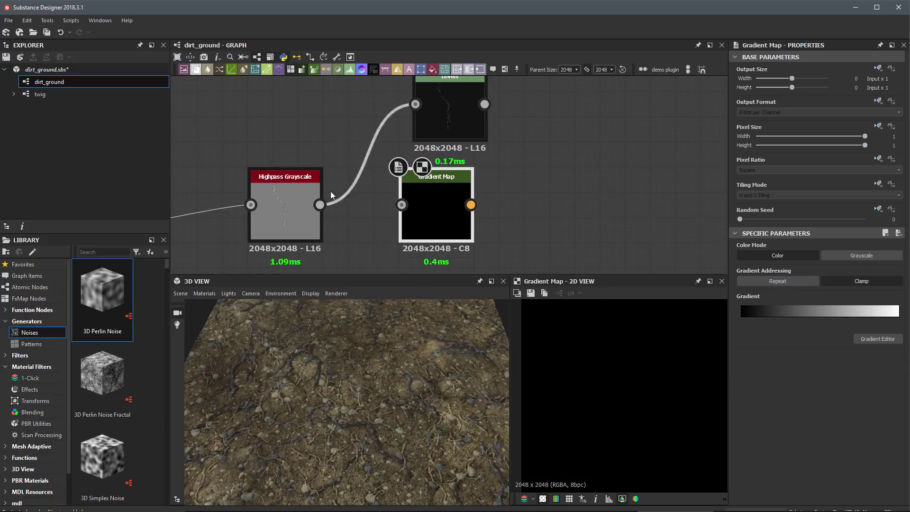
pyautogui.moveTo(320, 205); pyautogui.dragTo(401, 204)
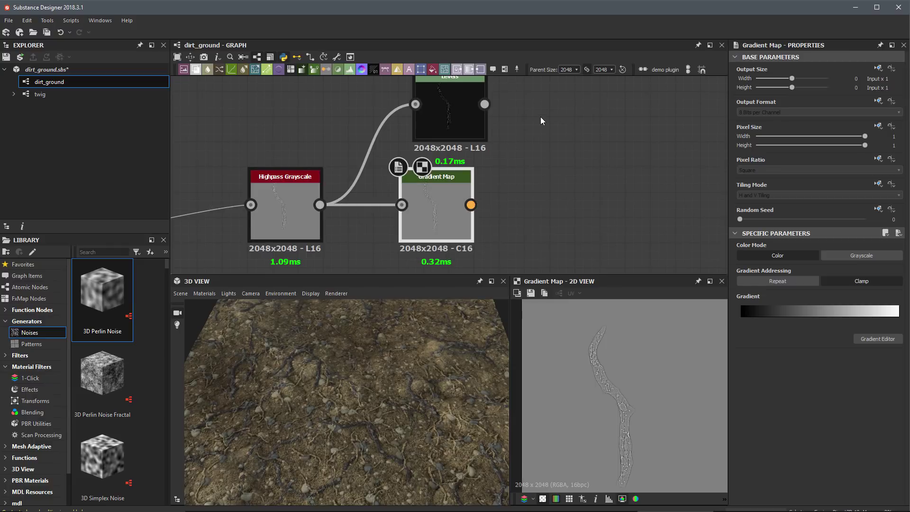
pyautogui.moveTo(563, 111); pyautogui.dragTo(476, 132)
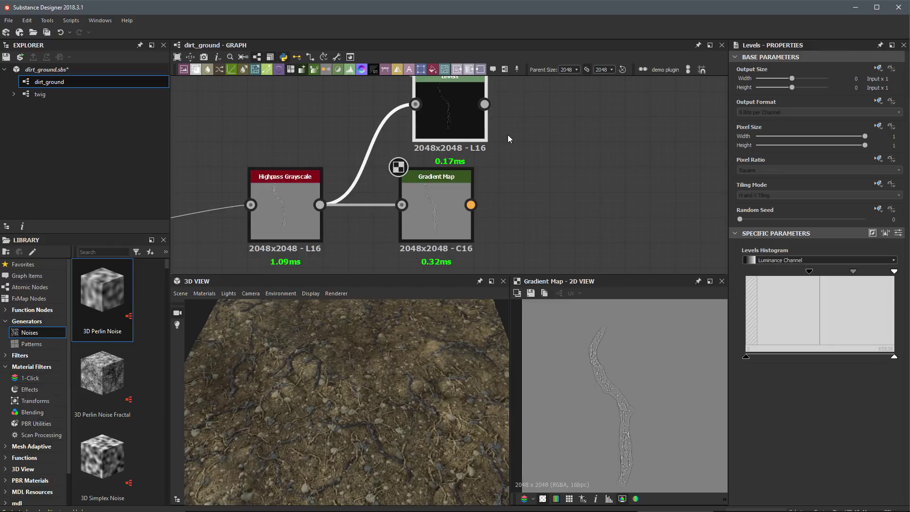
# Delete the Levels node fed by the Highpass Grayscale and move the Gradient Map slightly closer to the Highpass node
pyautogui.press('Delete')
pyautogui.moveTo(441, 203); pyautogui.dragTo(430, 203)
# Edit the Gradient Map's gradient with a dark key of value 11 at position 0.483 and a grey end key of value 199
pyautogui.doubleClick(429, 203)
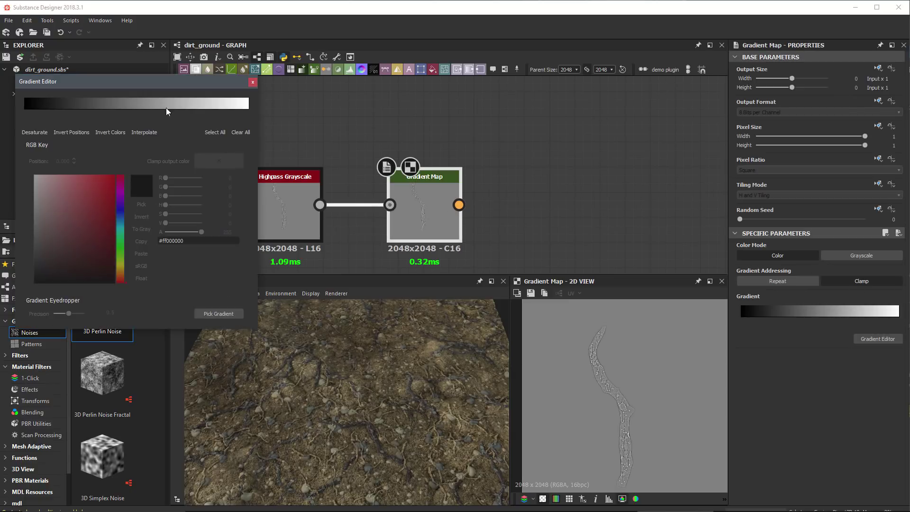
pyautogui.click(247, 113)
pyautogui.click(250, 109)
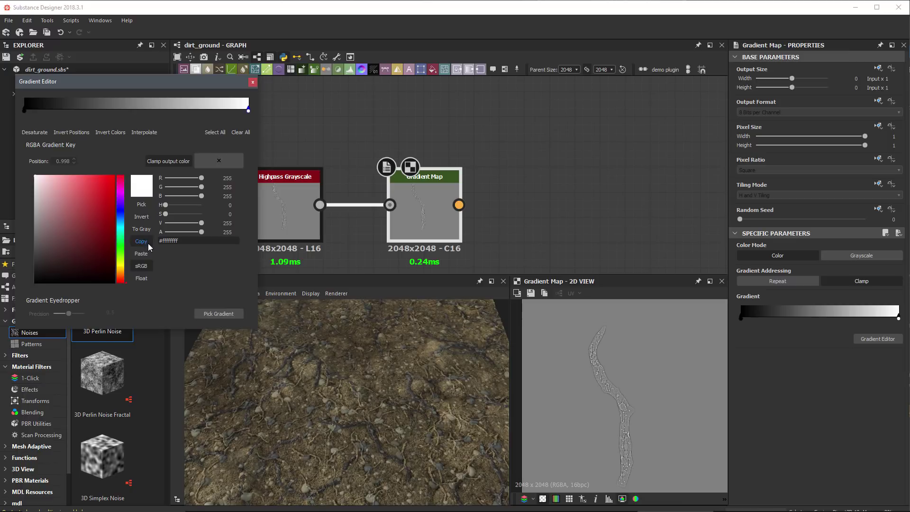
pyautogui.moveTo(191, 226); pyautogui.dragTo(179, 223)
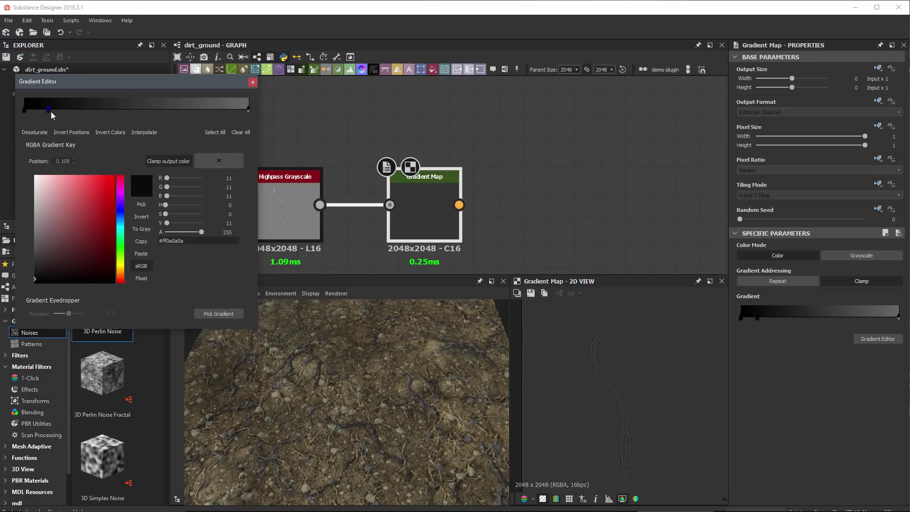
pyautogui.click(120, 113)
pyautogui.moveTo(120, 115); pyautogui.dragTo(134, 115)
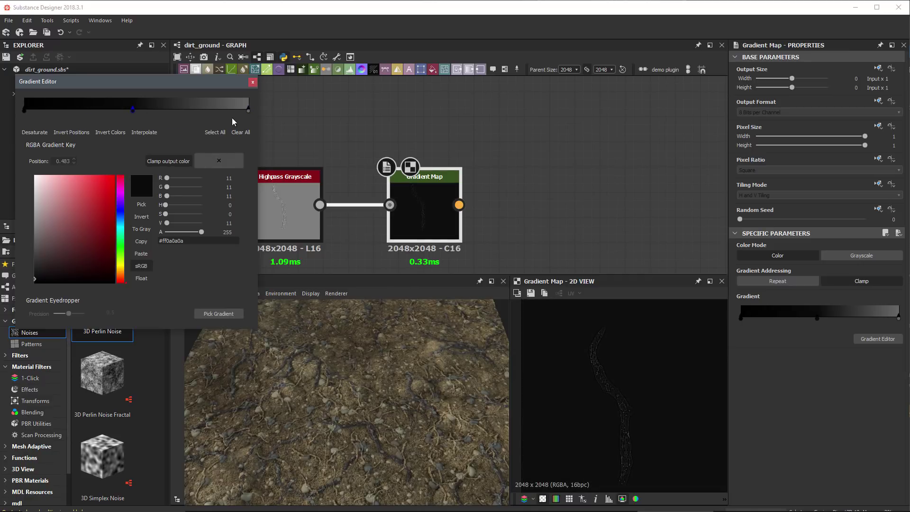
pyautogui.click(248, 110)
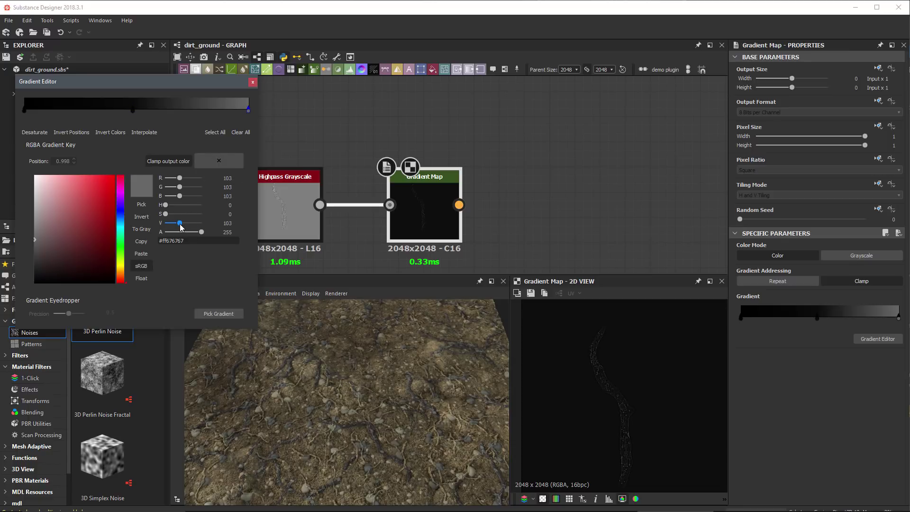
pyautogui.moveTo(180, 222); pyautogui.dragTo(194, 224)
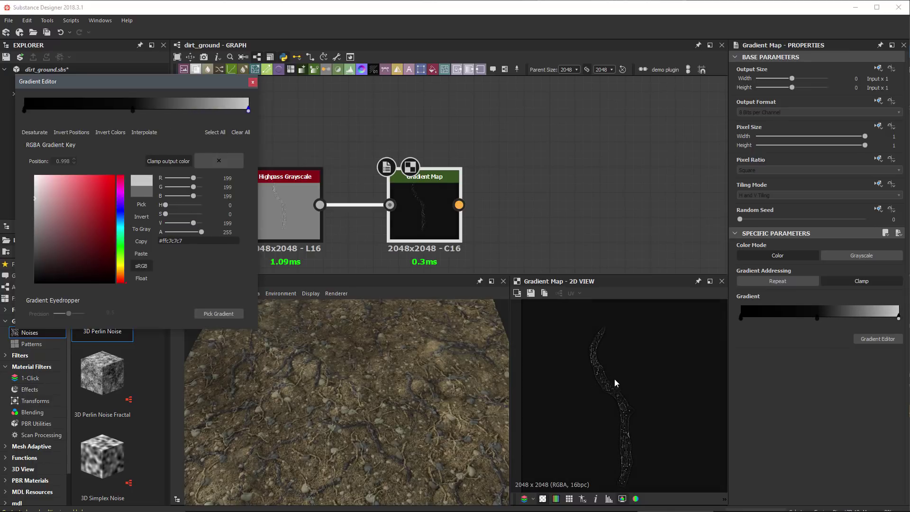
# Inspect the Gradient Map's twig detail up close and move the node farther from the Highpass Grayscale
pyautogui.click(622, 394)
pyautogui.scroll(2, 622, 394)
pyautogui.moveTo(624, 394); pyautogui.dragTo(629, 346, button='middle')
pyautogui.moveTo(475, 201); pyautogui.dragTo(593, 182, button='middle')
pyautogui.scroll(-1, 593, 182)
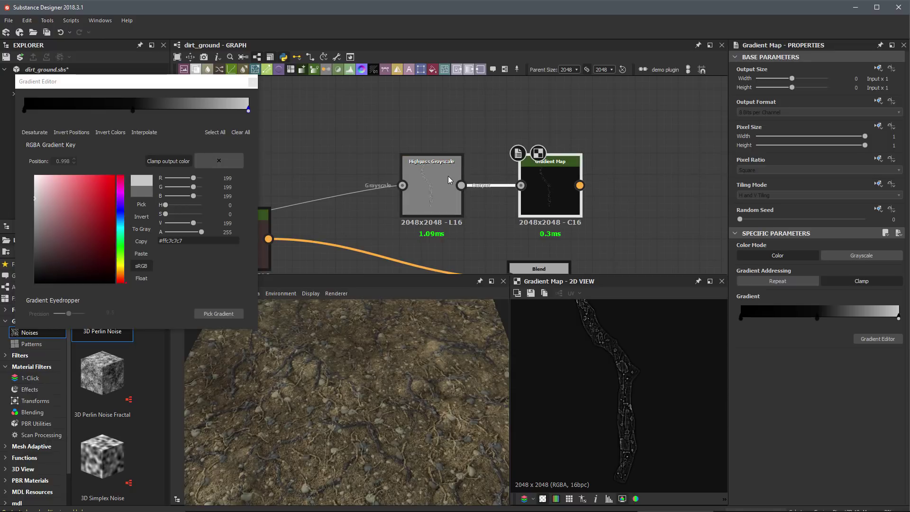
pyautogui.moveTo(568, 163); pyautogui.dragTo(600, 162)
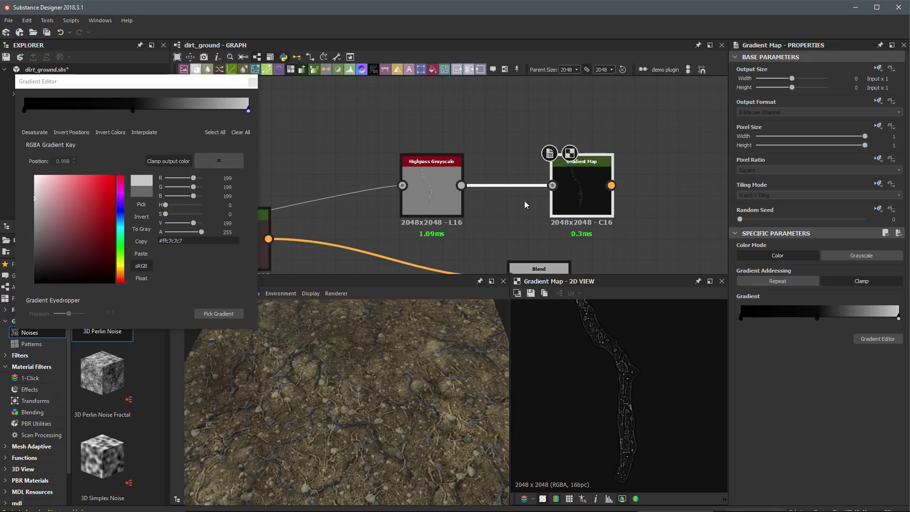
# Compare the Highpass Grayscale output with the Gradient Map output and review the gradient's keys
pyautogui.moveTo(163, 87); pyautogui.dragTo(275, 87)
pyautogui.click(432, 189)
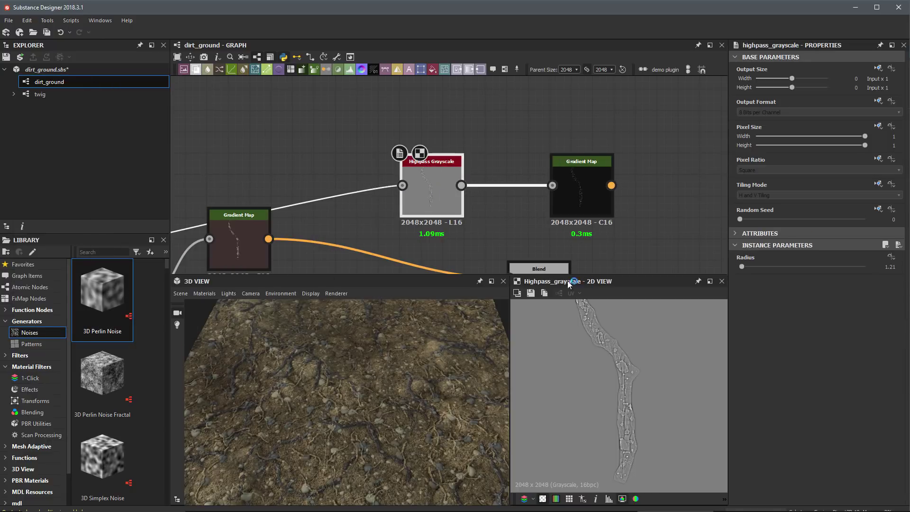
pyautogui.click(582, 195)
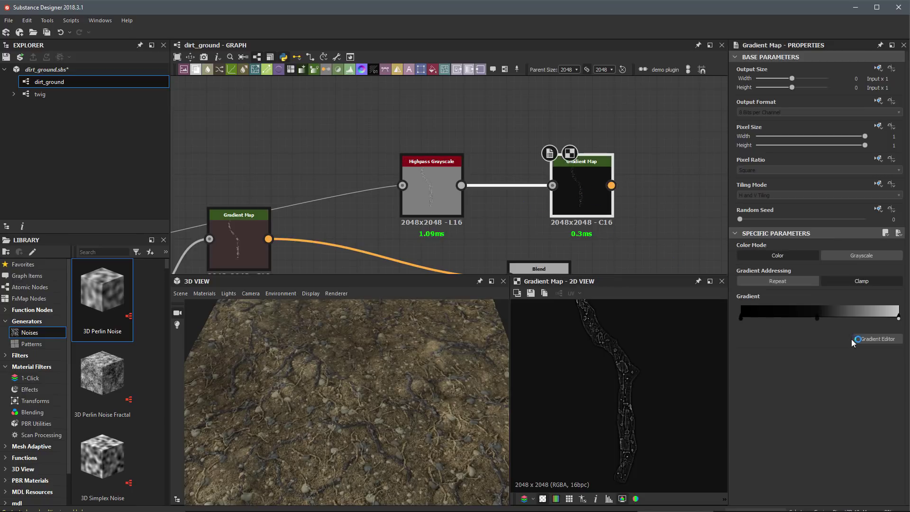
pyautogui.click(868, 338)
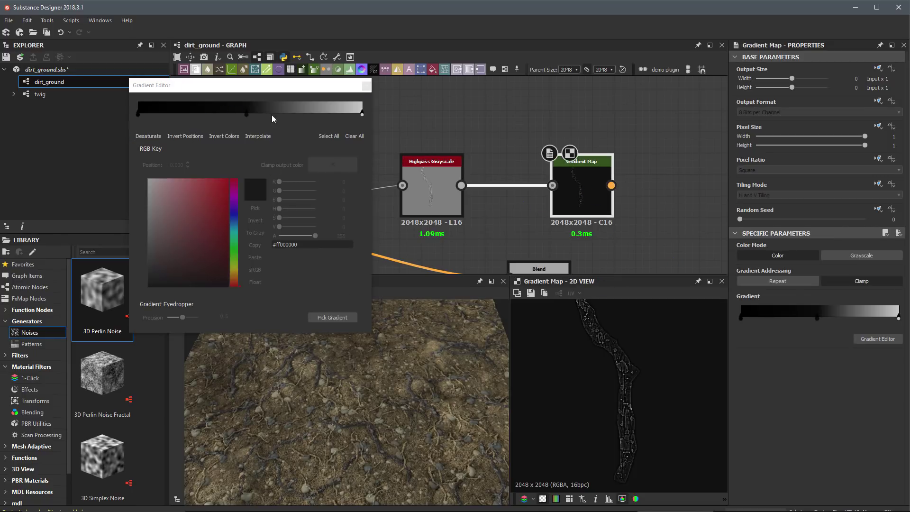
pyautogui.click(366, 86)
# Add a Blend node with the highpass Gradient Map as foreground and the first twig's color Blend as background
pyautogui.moveTo(629, 251); pyautogui.dragTo(471, 179, button='middle')
pyautogui.scroll(-2, 471, 178)
pyautogui.click(482, 176)
pyautogui.press('space')
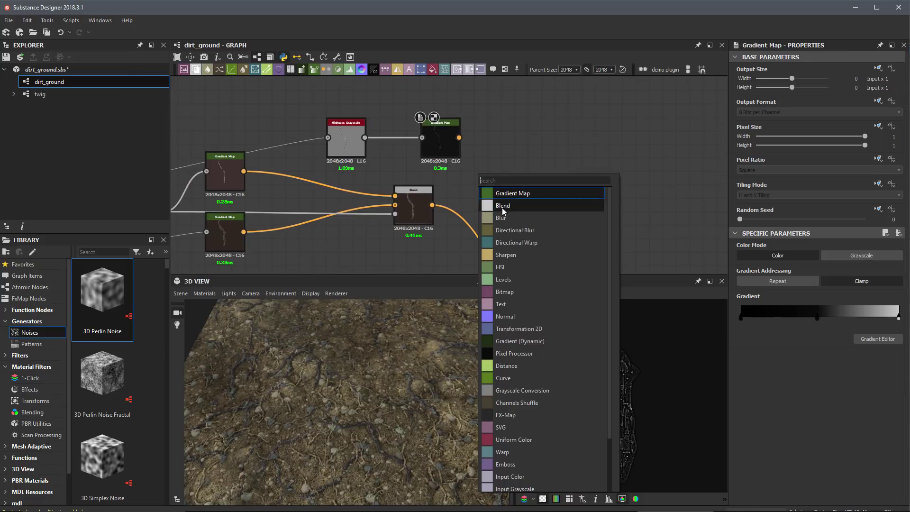
pyautogui.click(503, 206)
pyautogui.moveTo(483, 176); pyautogui.dragTo(565, 176)
pyautogui.moveTo(459, 137); pyautogui.dragTo(424, 147)
pyautogui.moveTo(438, 157); pyautogui.dragTo(424, 159, button='middle')
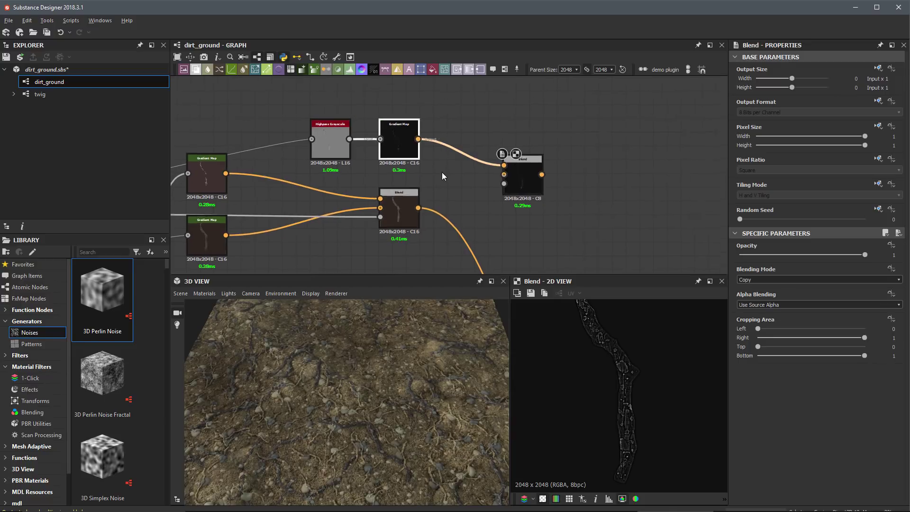
pyautogui.scroll(2, 424, 159)
pyautogui.moveTo(422, 237); pyautogui.dragTo(559, 191)
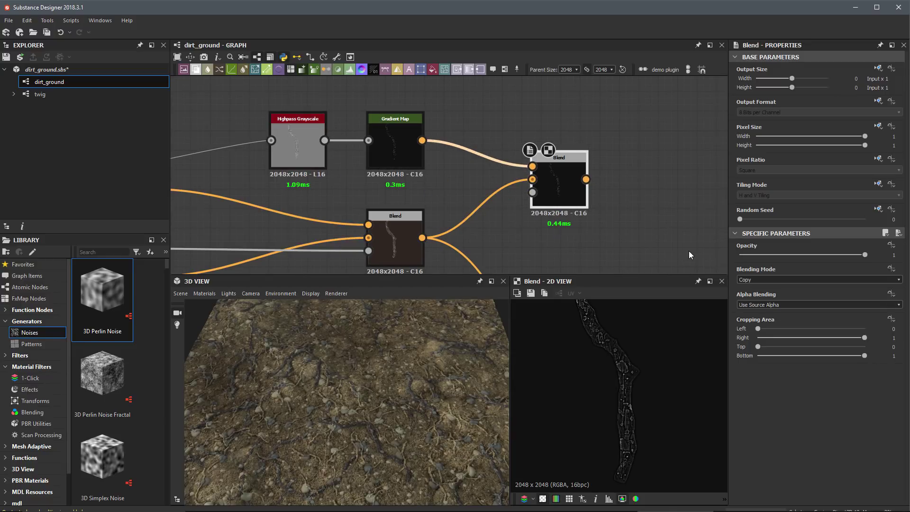
# Set the new Blend's blending mode to Screen and compare its result with the twig's original color Blend
pyautogui.click(752, 280)
pyautogui.scroll(-1, 758, 334)
pyautogui.click(745, 337)
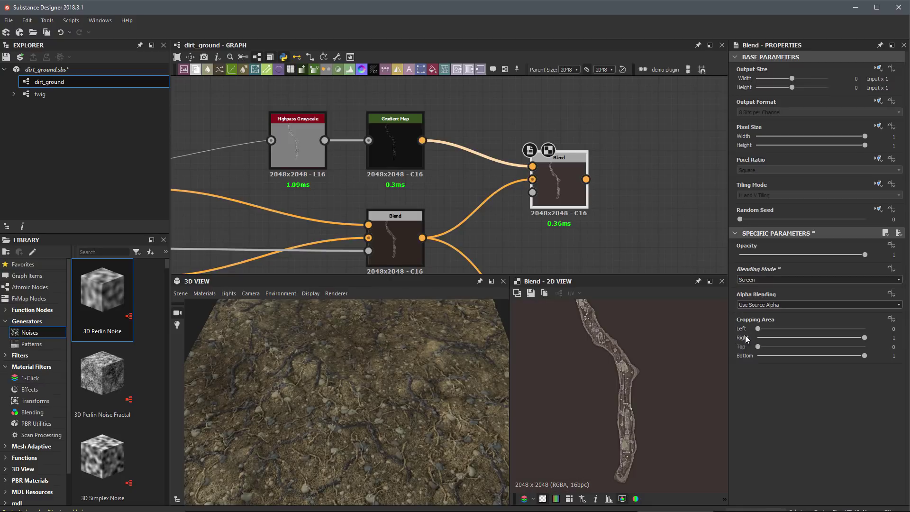
pyautogui.scroll(-2, 629, 363)
pyautogui.scroll(2, 598, 342)
pyautogui.moveTo(598, 342); pyautogui.dragTo(587, 368, button='middle')
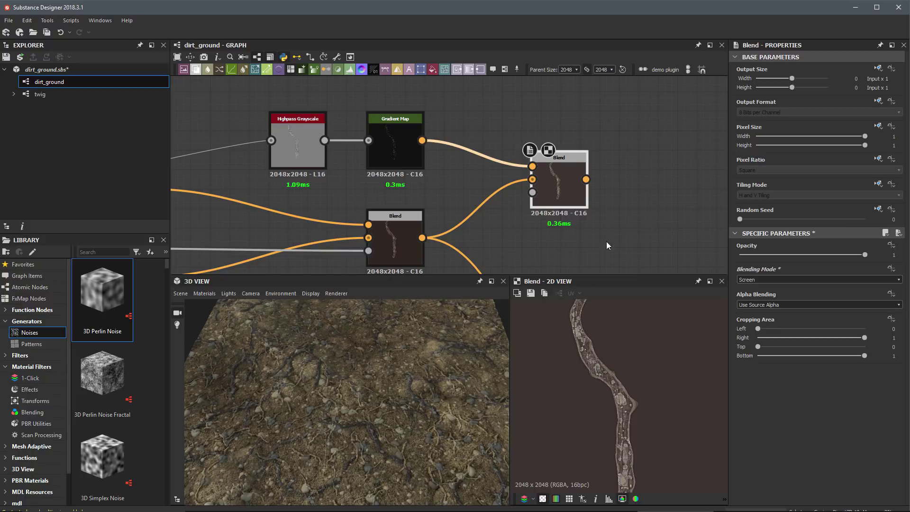
pyautogui.moveTo(583, 265); pyautogui.dragTo(546, 228, button='middle')
pyautogui.click(371, 212)
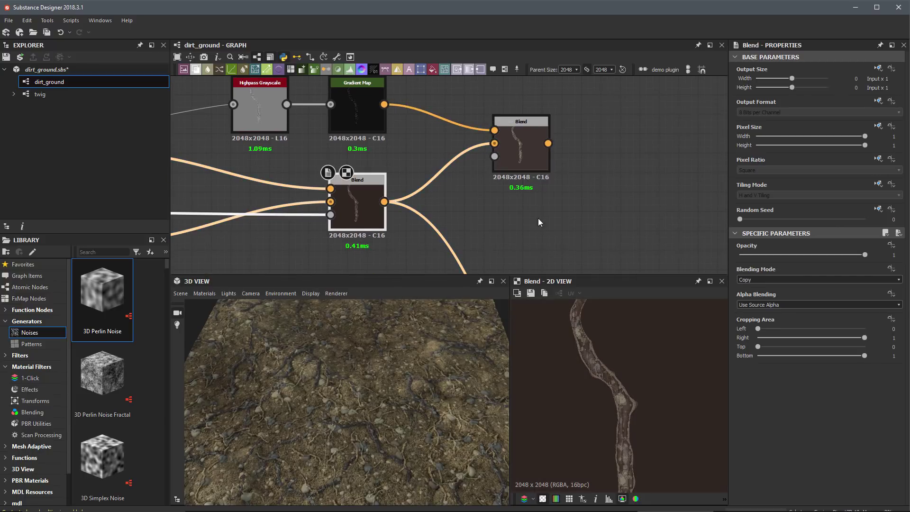
pyautogui.click(531, 155)
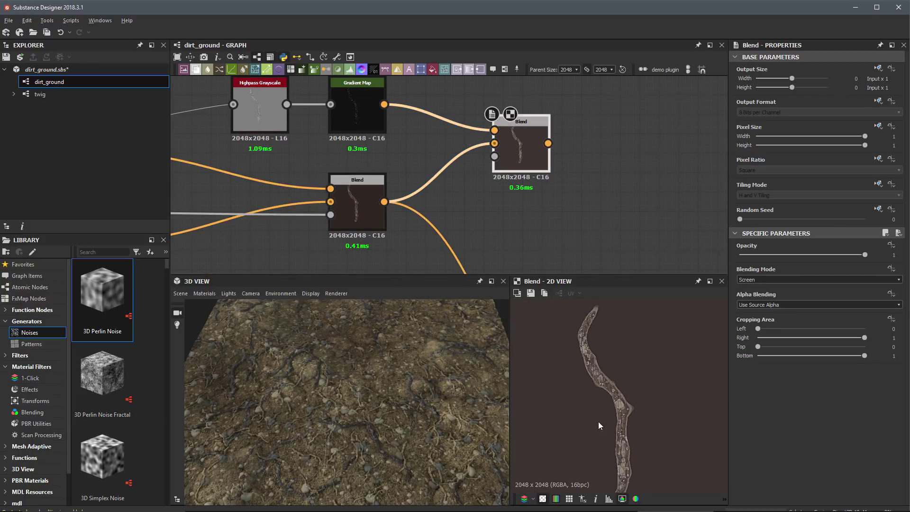
# Connect the Screen Blend to the first pattern input of Shape Splatter Blend Color and check the twigs in the 3D view
pyautogui.scroll(-5, 428, 203)
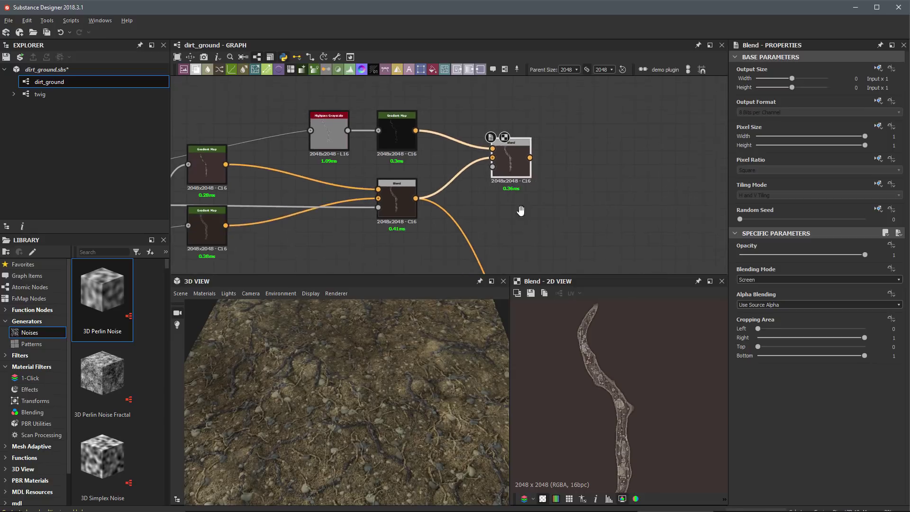
pyautogui.moveTo(528, 201); pyautogui.dragTo(489, 133, button='middle')
pyautogui.moveTo(529, 240); pyautogui.dragTo(567, 240)
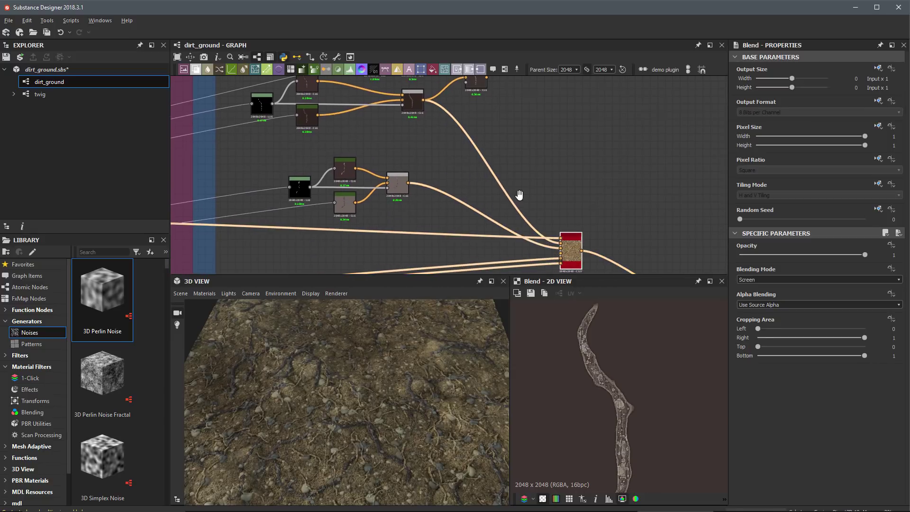
pyautogui.scroll(3, 518, 202)
pyautogui.moveTo(498, 174); pyautogui.dragTo(459, 111, button='middle')
pyautogui.click(427, 127)
pyautogui.scroll(2, 481, 160)
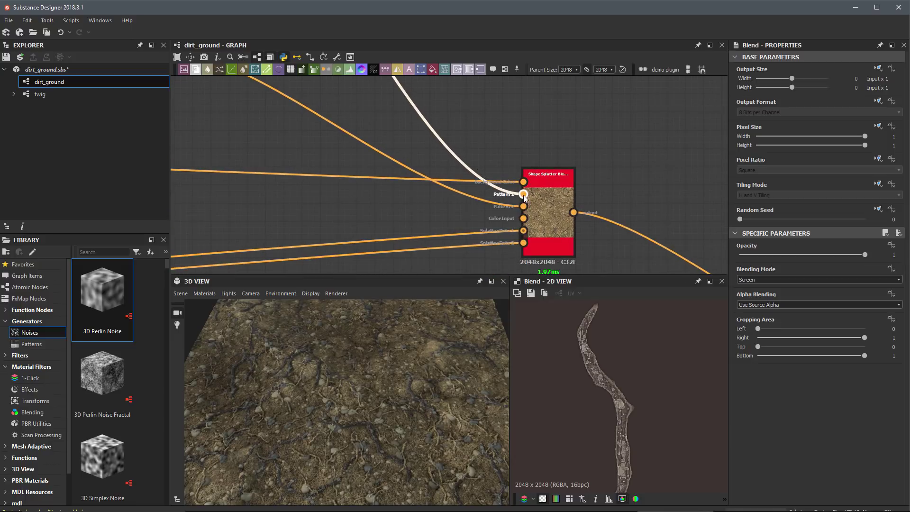
pyautogui.scroll(-5, 480, 112)
pyautogui.moveTo(464, 94); pyautogui.dragTo(532, 249)
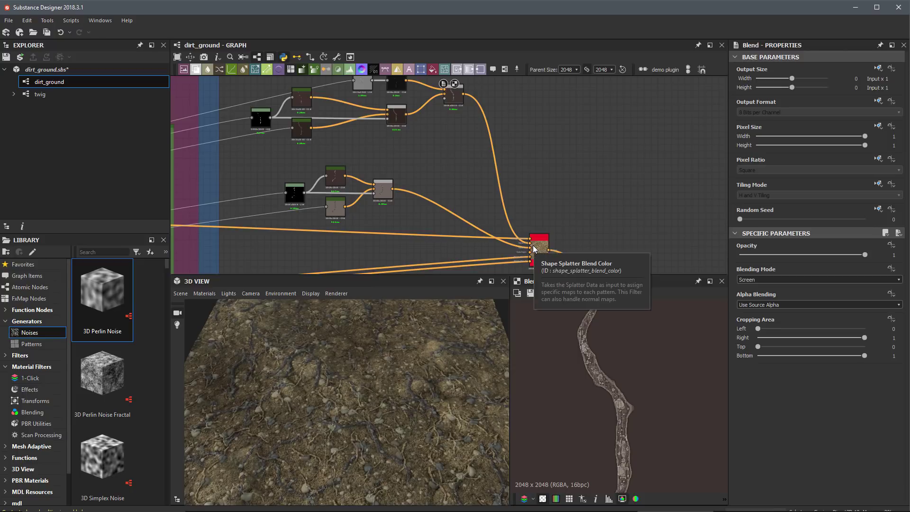
pyautogui.moveTo(339, 426); pyautogui.dragTo(443, 500, button='right')
pyautogui.moveTo(443, 500); pyautogui.dragTo(431, 441, button='middle')
pyautogui.moveTo(431, 441); pyautogui.dragTo(403, 400)
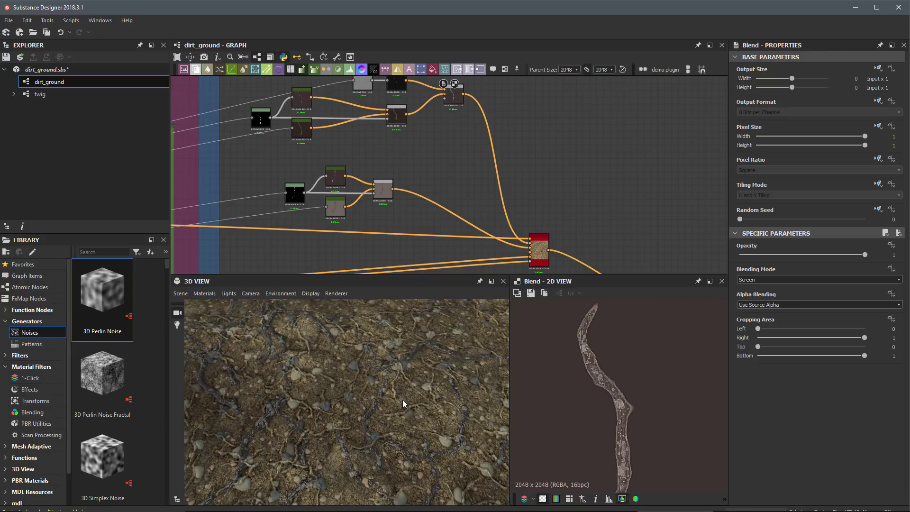
# Set the Screen Blend's opacity to 0.75 and check the ground in the 3D view
pyautogui.moveTo(426, 117); pyautogui.dragTo(446, 213, button='middle')
pyautogui.scroll(4, 433, 169)
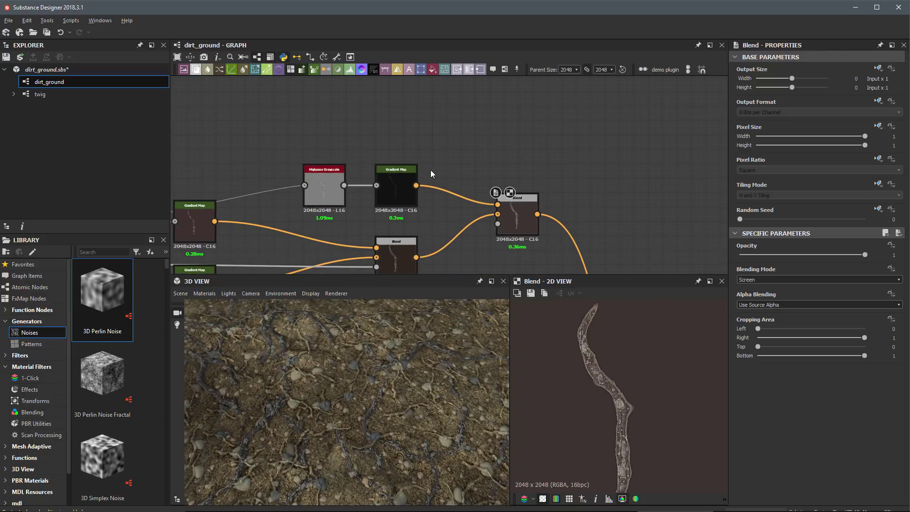
pyautogui.click(389, 185)
pyautogui.moveTo(559, 199); pyautogui.dragTo(514, 143, button='middle')
pyautogui.scroll(3, 512, 194)
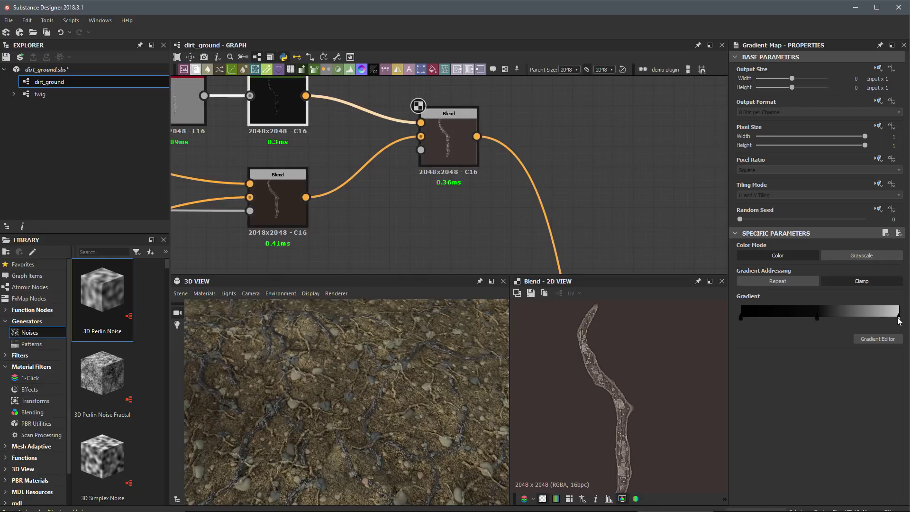
pyautogui.click(448, 142)
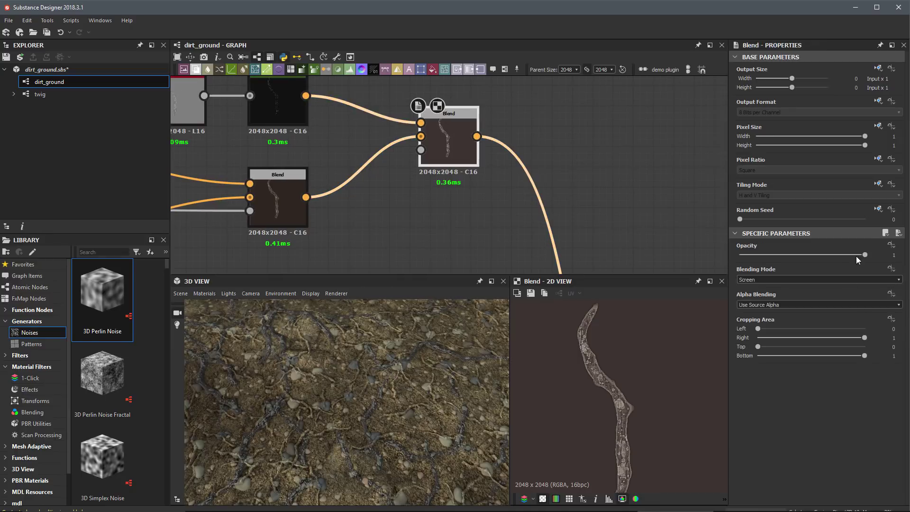
pyautogui.moveTo(861, 256); pyautogui.dragTo(807, 255)
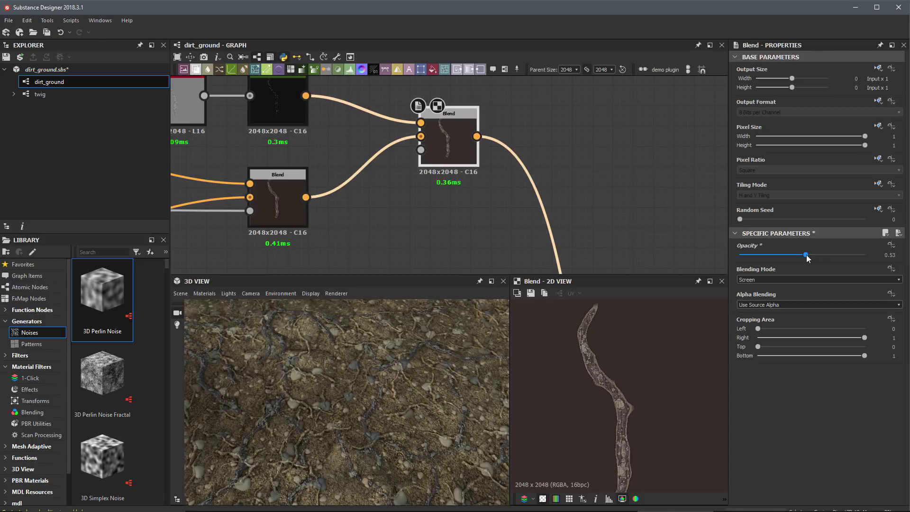
pyautogui.moveTo(824, 257); pyautogui.dragTo(886, 258)
pyautogui.moveTo(428, 421); pyautogui.dragTo(404, 417)
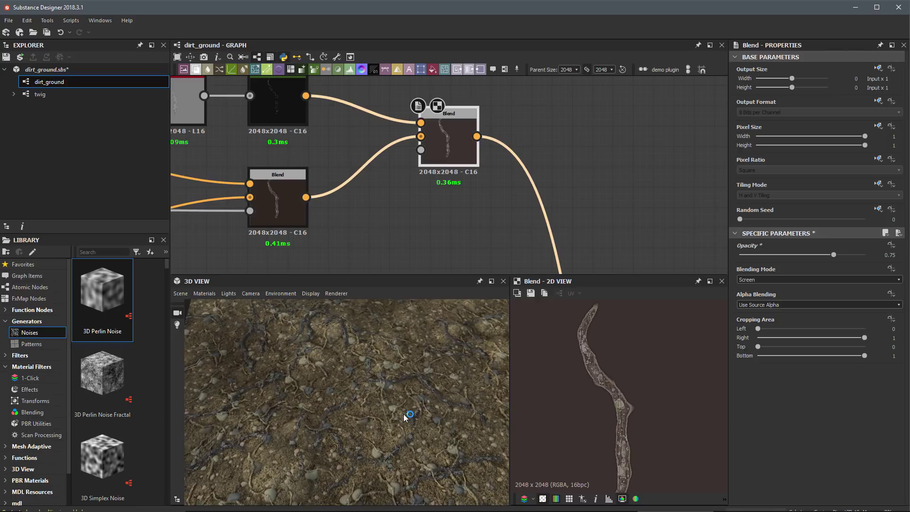
# Duplicate the Highpass Grayscale and its Gradient Map and place the copies above the second twig's color nodes
pyautogui.scroll(-5, 402, 228)
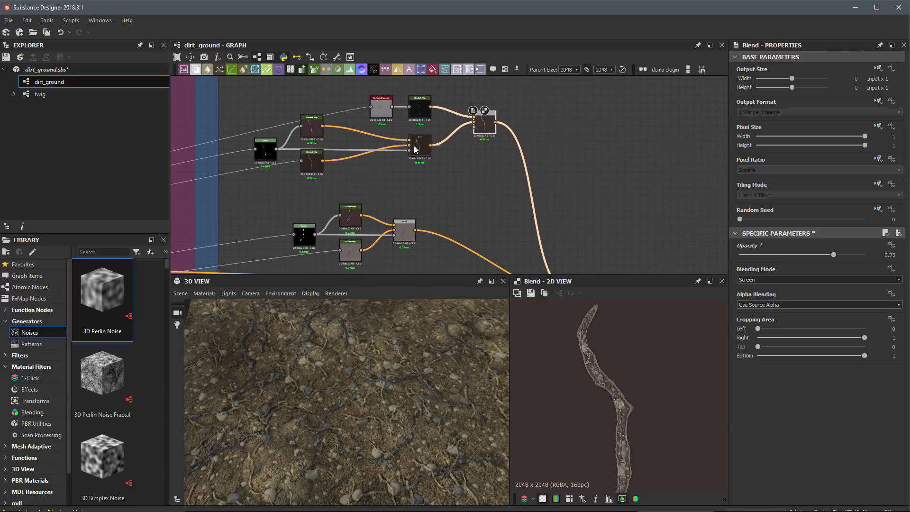
pyautogui.moveTo(446, 204); pyautogui.dragTo(444, 218, button='middle')
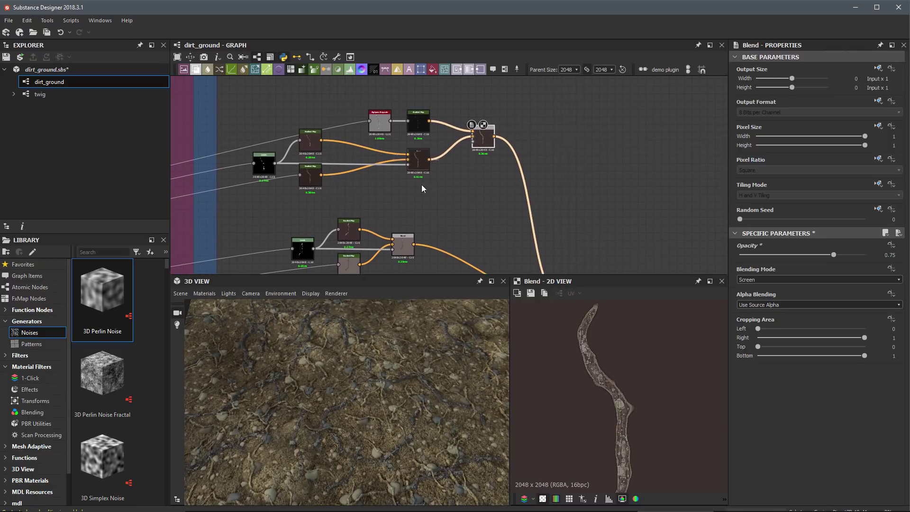
pyautogui.click(399, 248)
pyautogui.moveTo(399, 248); pyautogui.dragTo(419, 220, button='middle')
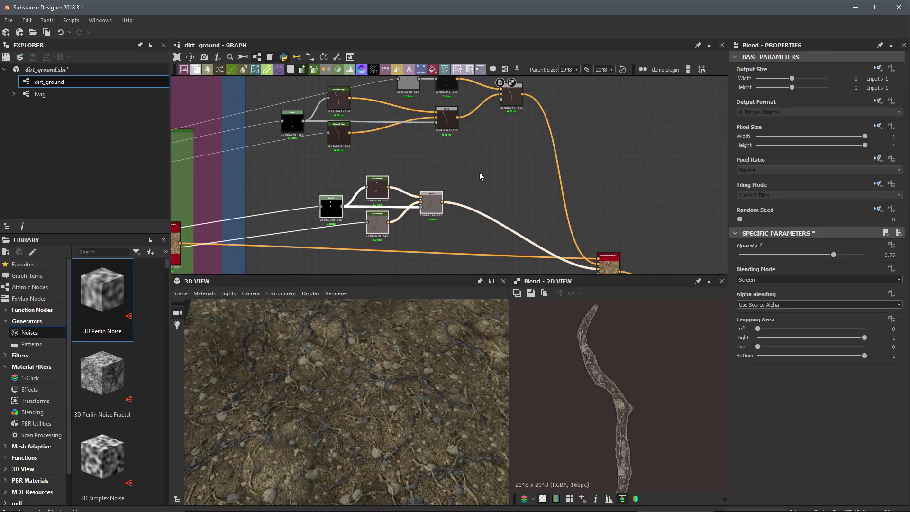
pyautogui.moveTo(476, 182); pyautogui.dragTo(464, 186, button='middle')
pyautogui.click(388, 110)
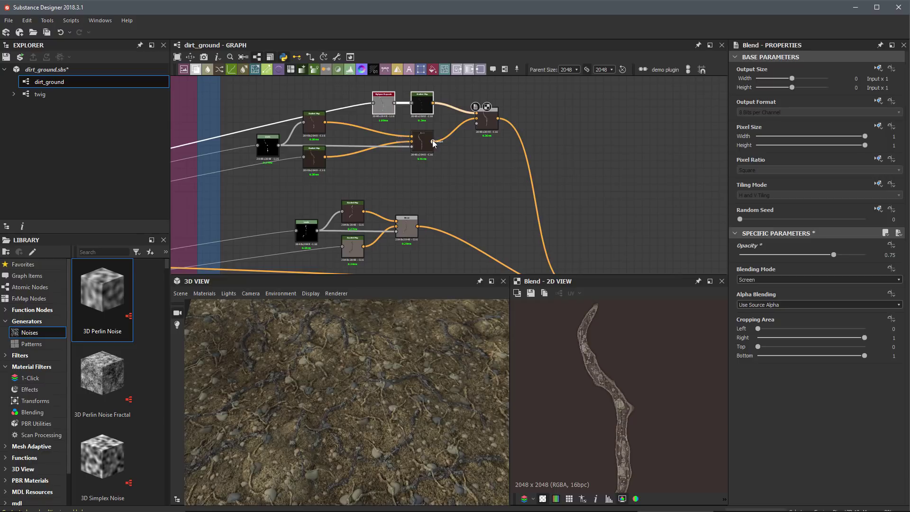
pyautogui.hotkey('ctrl', 'd')
pyautogui.moveTo(468, 177); pyautogui.dragTo(477, 189)
# Feed the second large twig into the duplicated Highpass Grayscale by copying the link that enters its Levels node
pyautogui.click(431, 197)
pyautogui.scroll(2, 420, 210)
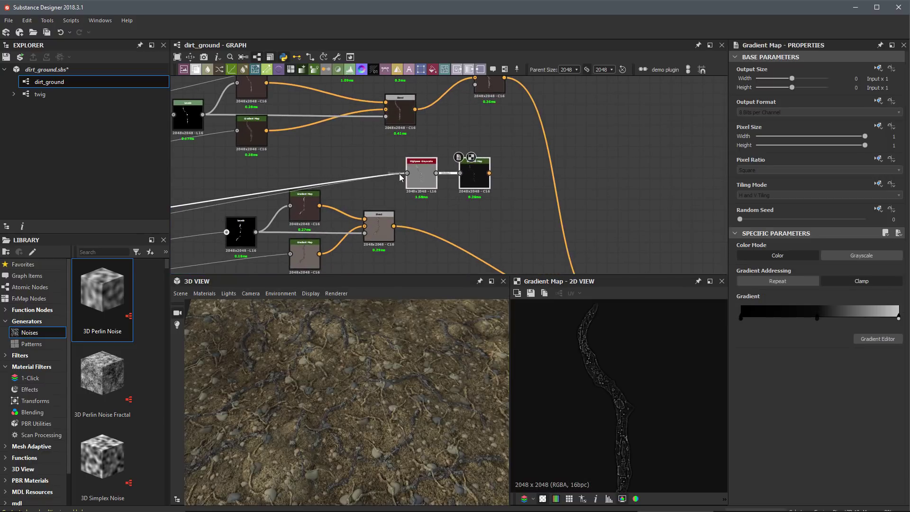
pyautogui.click(422, 181)
pyautogui.scroll(3, 422, 182)
pyautogui.scroll(2, 427, 188)
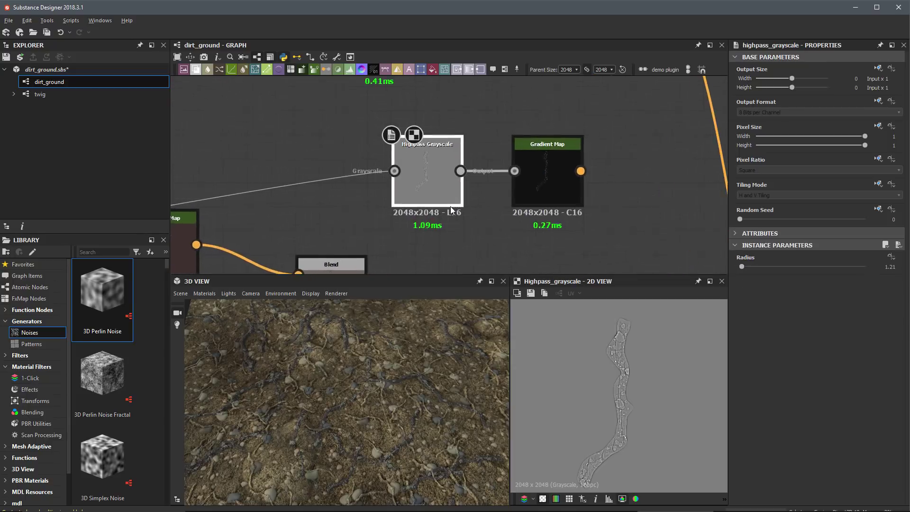
pyautogui.moveTo(458, 210); pyautogui.dragTo(369, 165, button='middle')
# Add a Blend node with the duplicated Gradient Map as foreground and the second twig's color Blend as background
pyautogui.click(499, 170)
pyautogui.moveTo(508, 198); pyautogui.dragTo(457, 135, button='middle')
pyautogui.scroll(-4, 522, 177)
pyautogui.click(522, 176)
pyautogui.press('space')
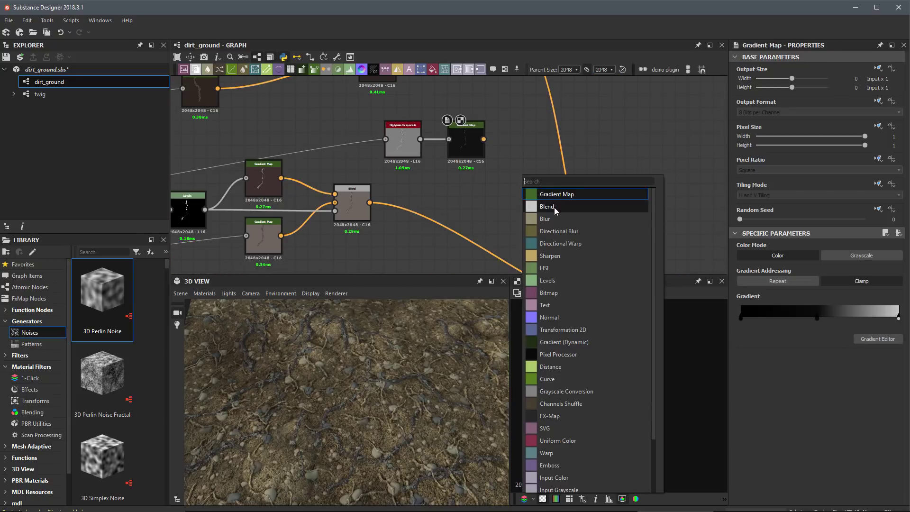
pyautogui.click(546, 206)
pyautogui.moveTo(484, 139); pyautogui.dragTo(512, 181)
pyautogui.moveTo(400, 195); pyautogui.dragTo(513, 190)
# Set the new Blend's blending mode to Screen and its opacity to 0.75
pyautogui.moveTo(428, 206); pyautogui.dragTo(306, 204, button='middle')
pyautogui.doubleClick(309, 206)
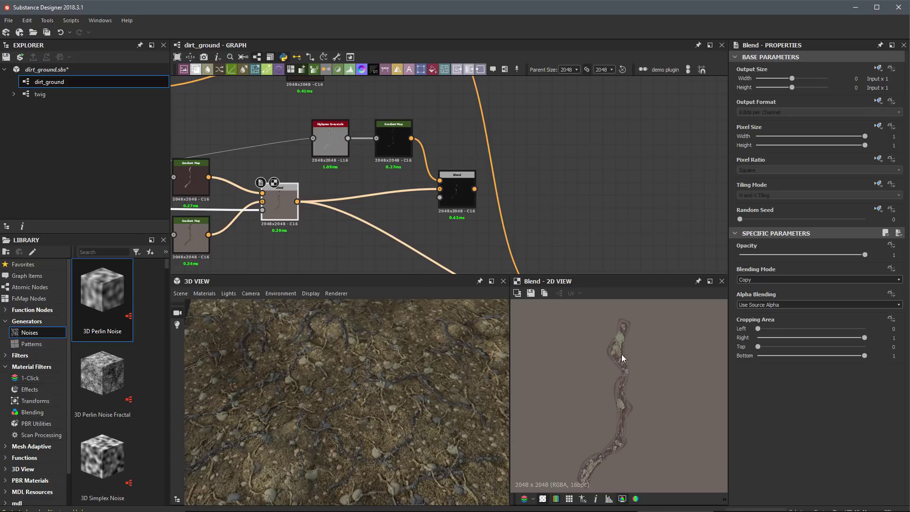
pyautogui.moveTo(442, 232); pyautogui.dragTo(440, 236, button='middle')
pyautogui.click(455, 194)
pyautogui.click(747, 279)
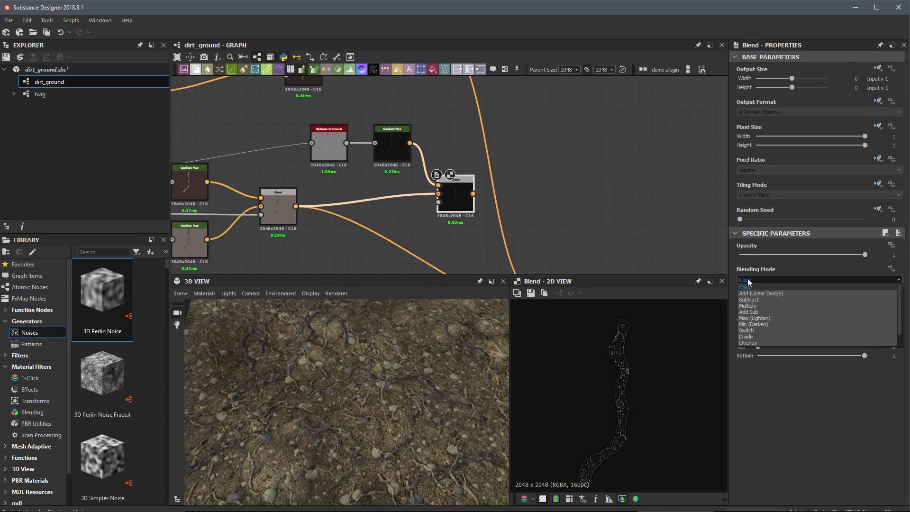
pyautogui.scroll(-1, 757, 327)
pyautogui.click(752, 340)
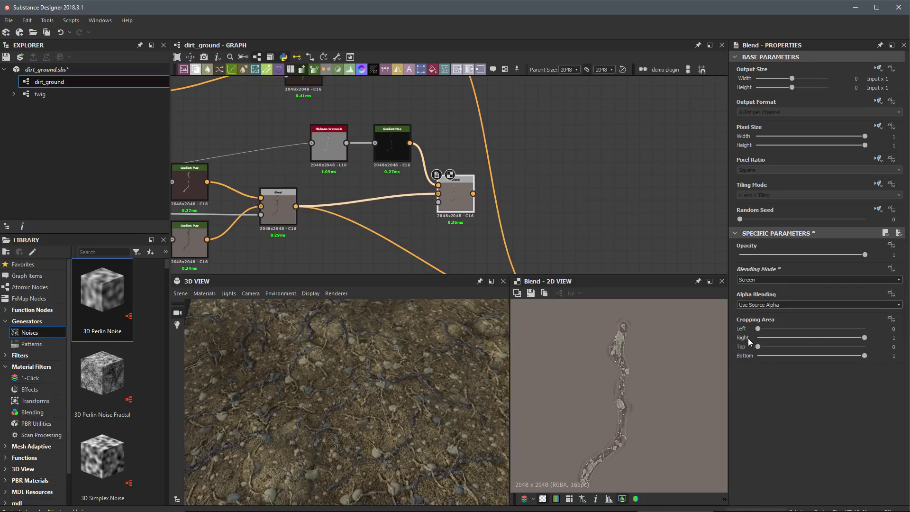
pyautogui.doubleClick(894, 255)
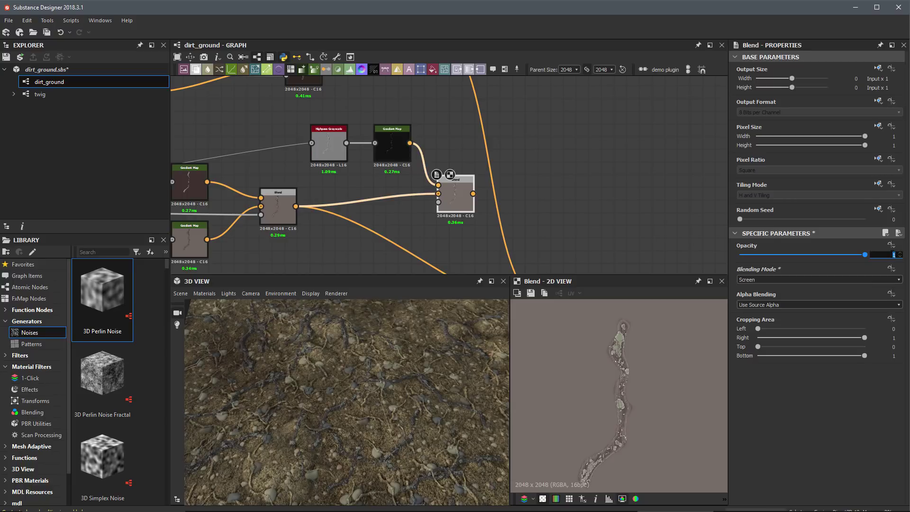
pyautogui.press('Return')
# Connect the second twig's Screen Blend to the second pattern input of Shape Splatter Blend Color and check the ground in the 3D view
pyautogui.scroll(-3, 484, 180)
pyautogui.scroll(1, 479, 153)
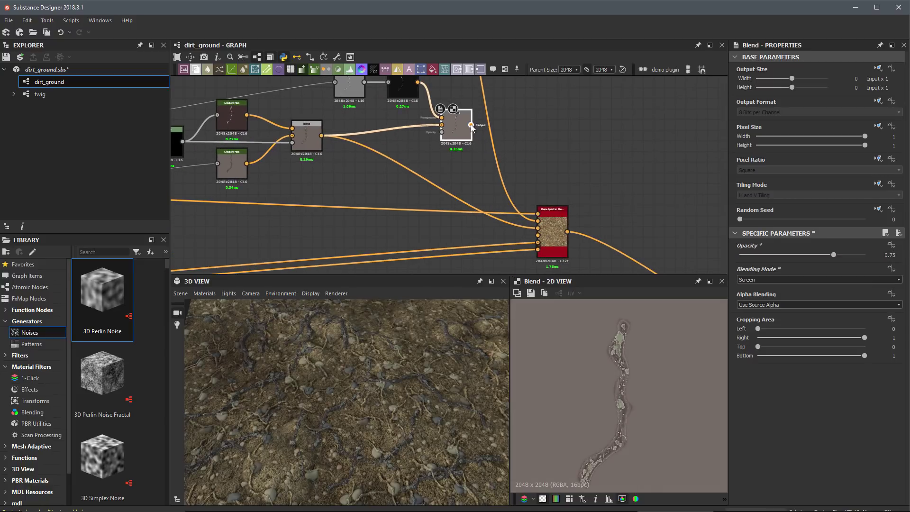
pyautogui.moveTo(540, 230); pyautogui.dragTo(538, 229)
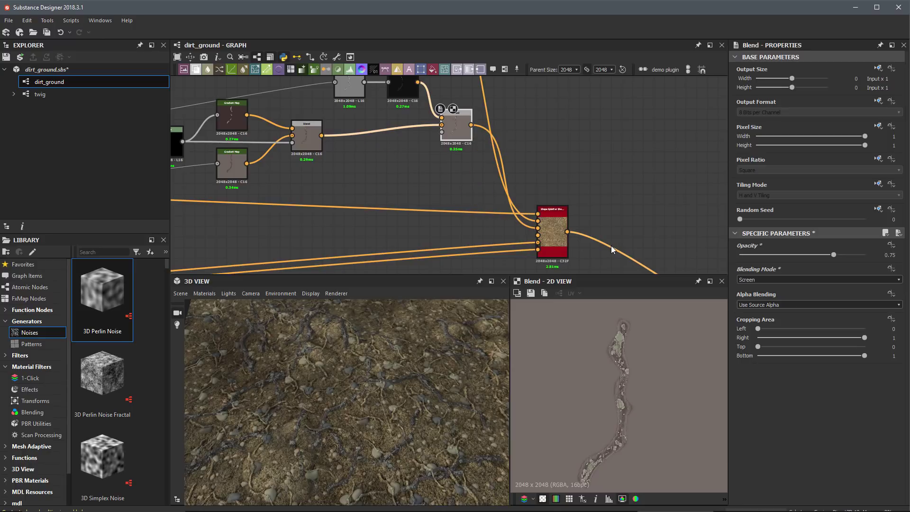
pyautogui.moveTo(413, 464); pyautogui.dragTo(413, 479)
pyautogui.moveTo(426, 224); pyautogui.dragTo(459, 293, button='middle')
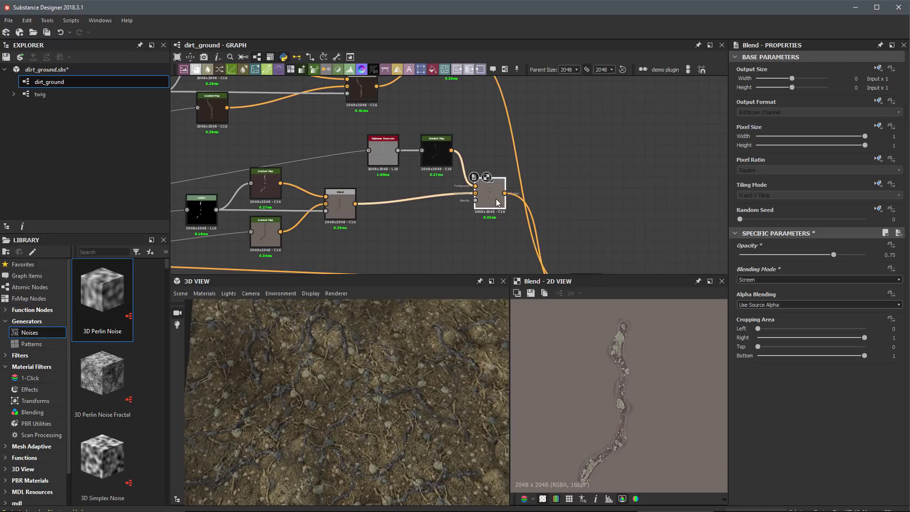
# Compare both twigs' Screen Blends in the 2D view and move the second twig's Blend, Highpass Grayscale and Gradient Map closer to its color nodes
pyautogui.moveTo(510, 161); pyautogui.dragTo(504, 218, button='middle')
pyautogui.scroll(-1, 504, 219)
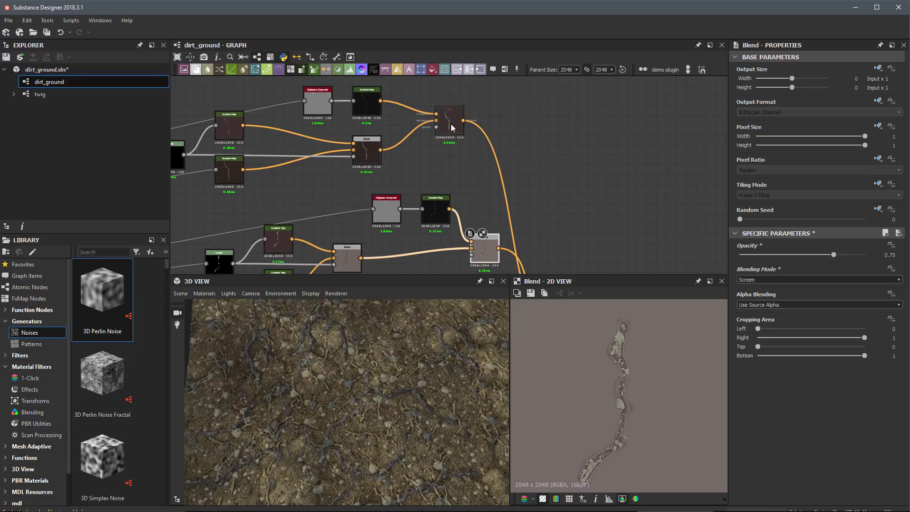
pyautogui.doubleClick(451, 129)
pyautogui.doubleClick(487, 253)
pyautogui.scroll(-1, 517, 232)
pyautogui.scroll(-1, 517, 232)
pyautogui.moveTo(518, 231); pyautogui.dragTo(526, 193, button='middle')
pyautogui.moveTo(500, 209)
pyautogui.mouseDown()
pyautogui.moveTo(484, 231)
pyautogui.moveTo(488, 216)
pyautogui.mouseUp()
pyautogui.moveTo(399, 184); pyautogui.dragTo(434, 172)
pyautogui.scroll(-1, 454, 230)
pyautogui.moveTo(462, 231); pyautogui.dragTo(460, 212, button='middle')
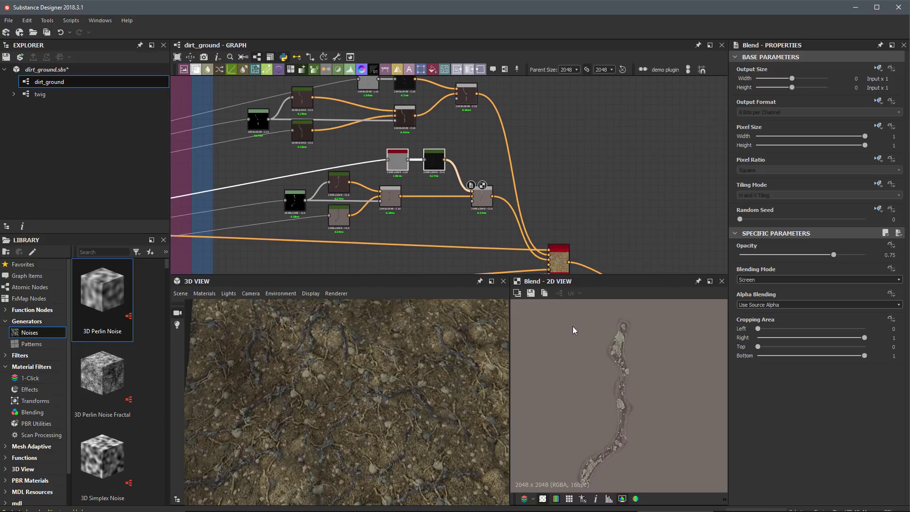
# Open the Gradient Editor for the lower of the second twig's two color Gradient Maps and bring up the branch reference photo
pyautogui.scroll(3, 403, 242)
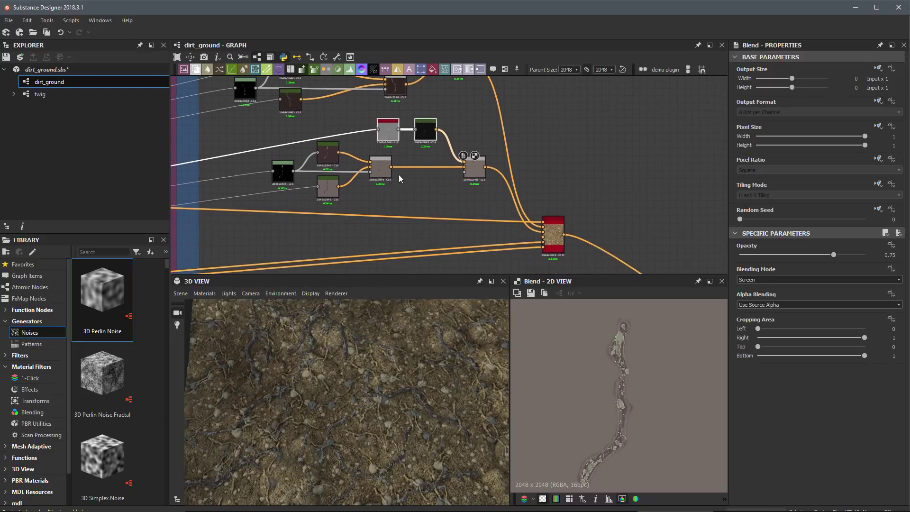
pyautogui.click(310, 211)
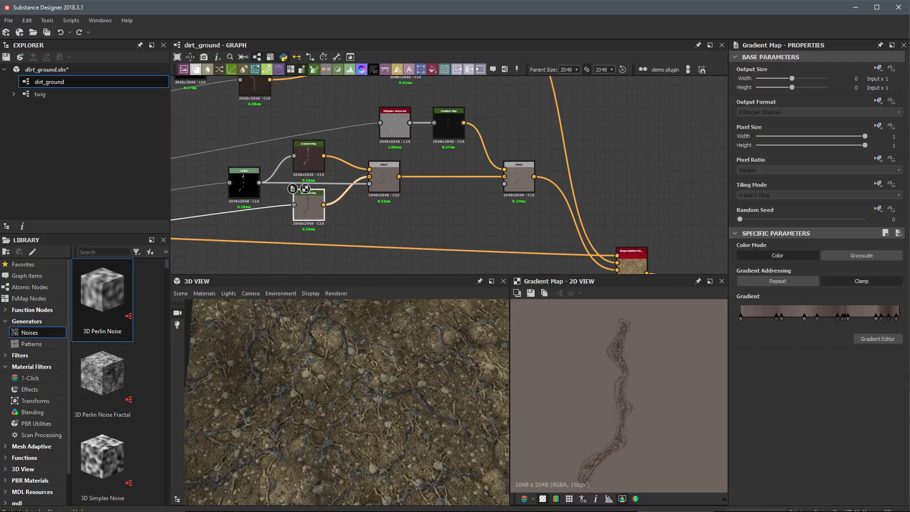
pyautogui.click(878, 339)
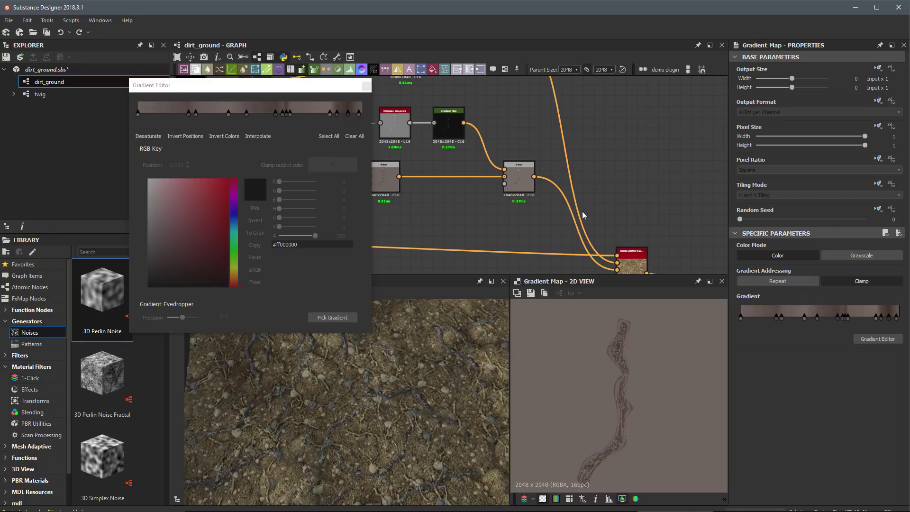
pyautogui.moveTo(909, 284); pyautogui.dragTo(615, 197, button='right')
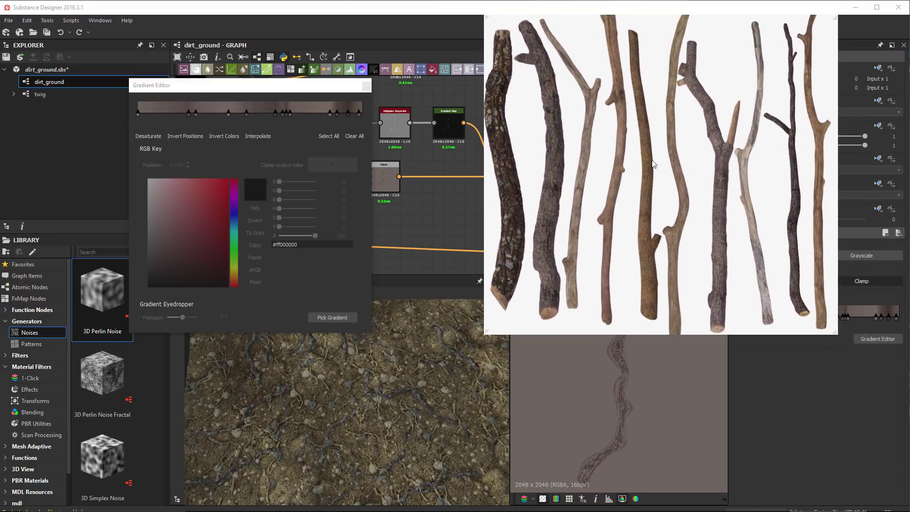
# Try gradients sampled from the dark grey-brown branch and the olive-brown branch in the reference photo
pyautogui.click(333, 317)
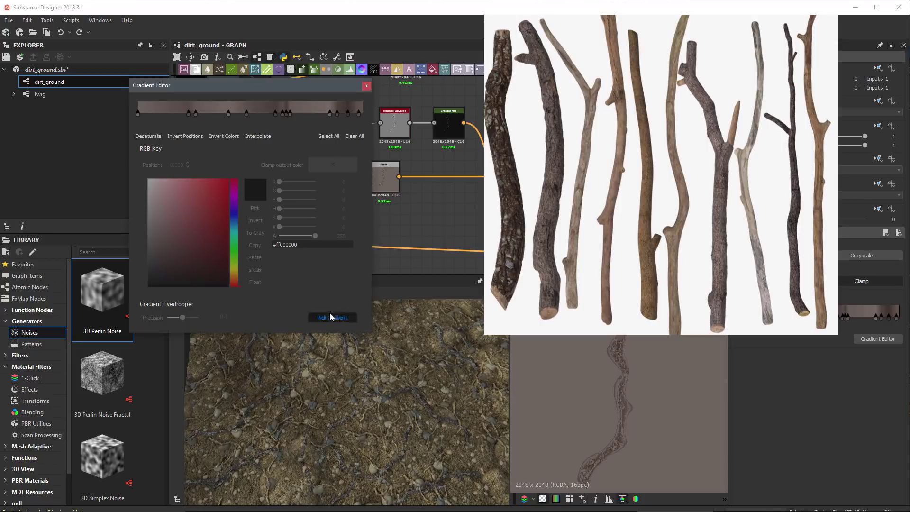
pyautogui.moveTo(714, 135); pyautogui.dragTo(710, 243)
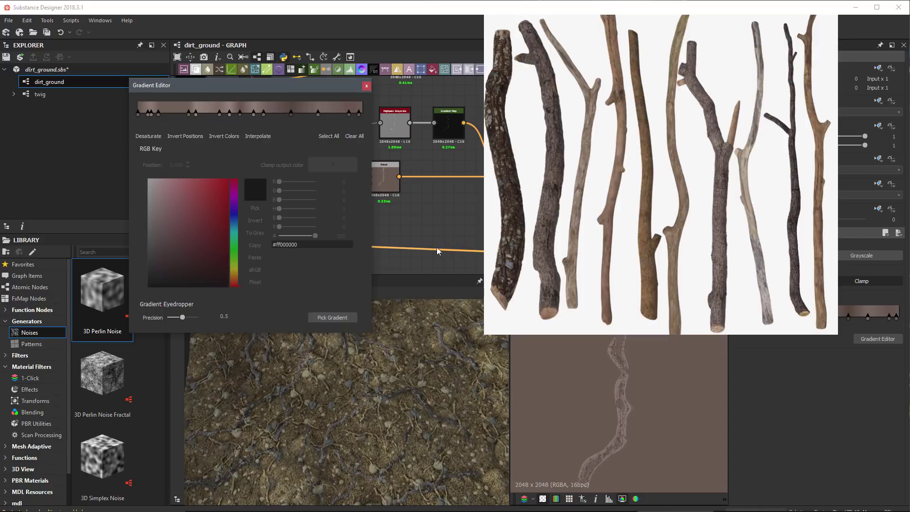
pyautogui.click(335, 318)
pyautogui.moveTo(646, 155); pyautogui.dragTo(659, 199)
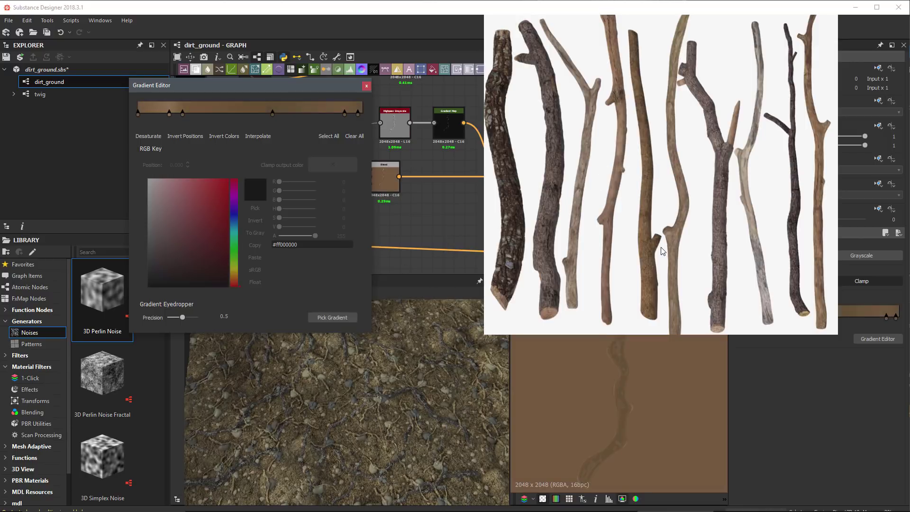
# Pick the gradient from the rightmost light brown branch in the reference photo and check the second twig's Screen Blend and the ground
pyautogui.click(334, 317)
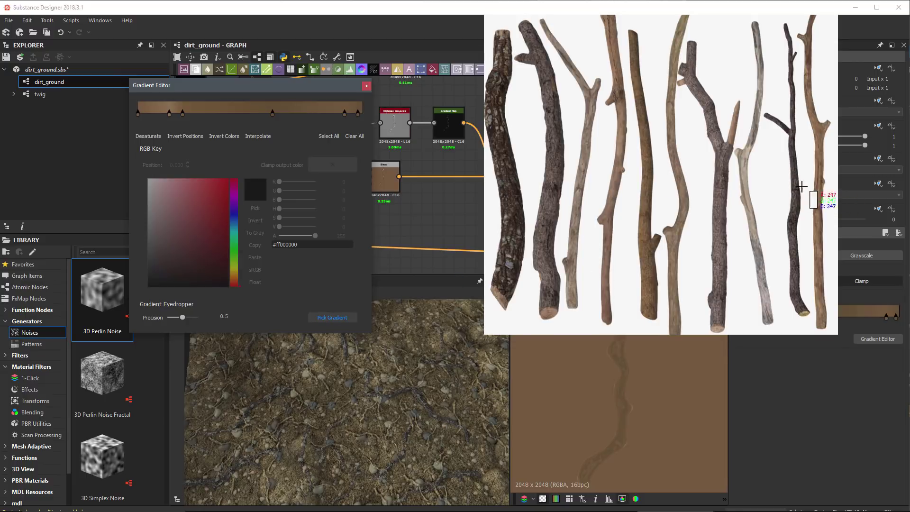
pyautogui.moveTo(808, 122); pyautogui.dragTo(831, 198)
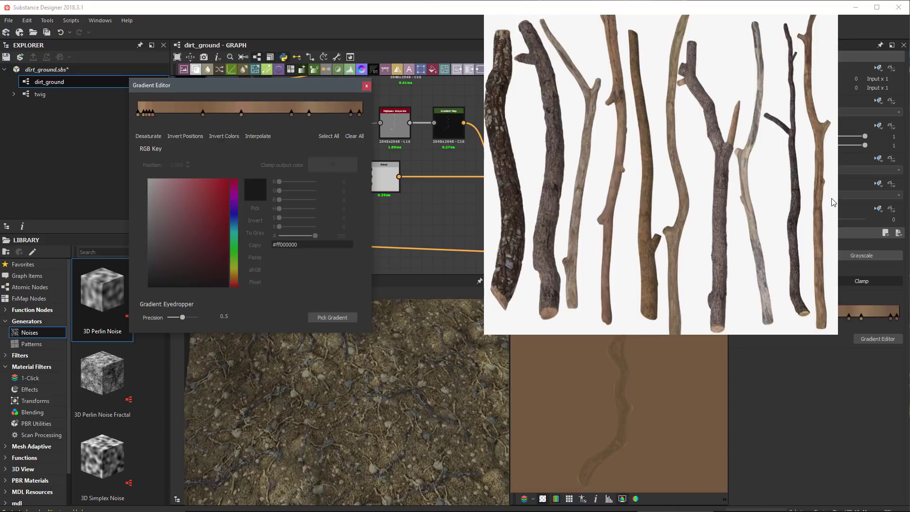
pyautogui.moveTo(524, 92); pyautogui.dragTo(909, 137, button='right')
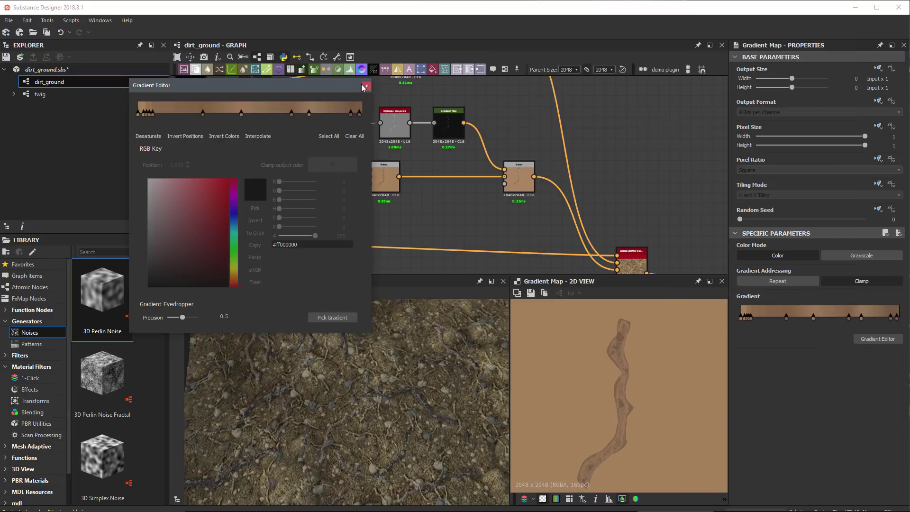
pyautogui.click(514, 178)
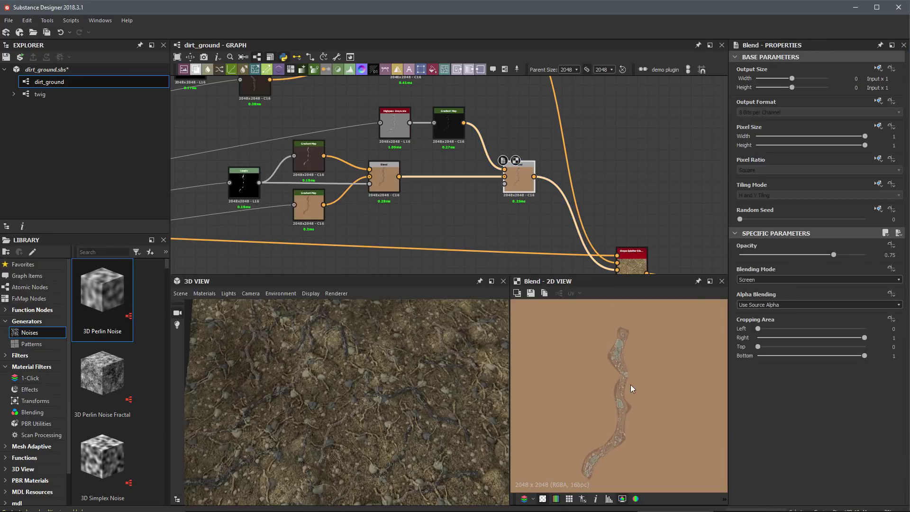
pyautogui.moveTo(371, 408); pyautogui.dragTo(324, 425)
# Review the large twigs' color nodes and the small and large twig Shape Splatter groups in the graph
pyautogui.scroll(-2, 517, 228)
pyautogui.scroll(-3, 459, 181)
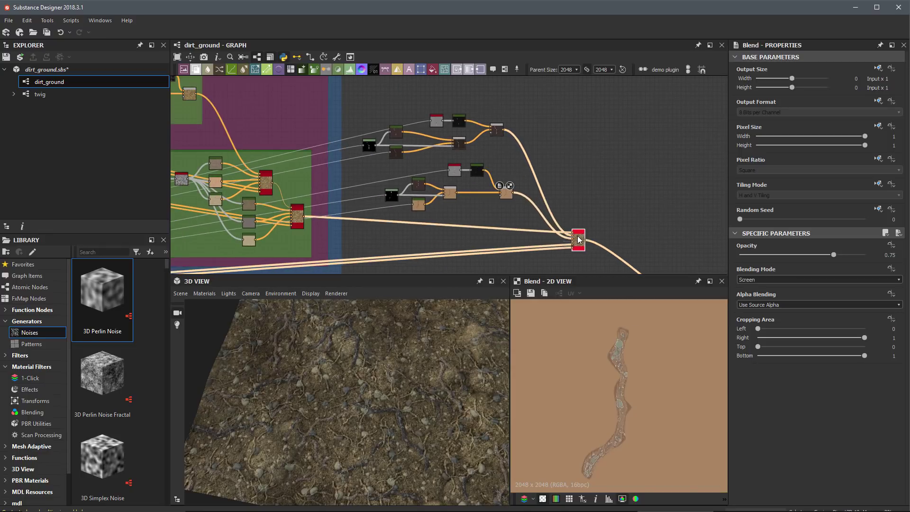
pyautogui.scroll(2, 479, 165)
pyautogui.moveTo(361, 92); pyautogui.dragTo(519, 208)
pyautogui.click(564, 178)
pyautogui.scroll(-3, 531, 183)
pyautogui.moveTo(434, 163); pyautogui.dragTo(776, 108, button='middle')
pyautogui.scroll(3, 467, 136)
pyautogui.moveTo(385, 189); pyautogui.dragTo(391, 168, button='middle')
pyautogui.scroll(2, 386, 166)
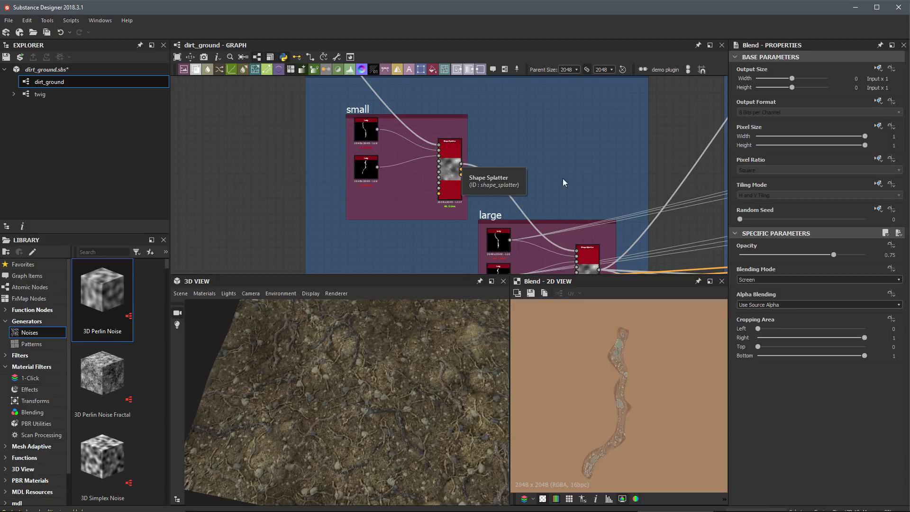
pyautogui.scroll(-4, 612, 189)
pyautogui.moveTo(408, 157); pyautogui.dragTo(175, 151, button='middle')
pyautogui.moveTo(702, 142); pyautogui.dragTo(365, 189, button='middle')
pyautogui.scroll(3, 454, 153)
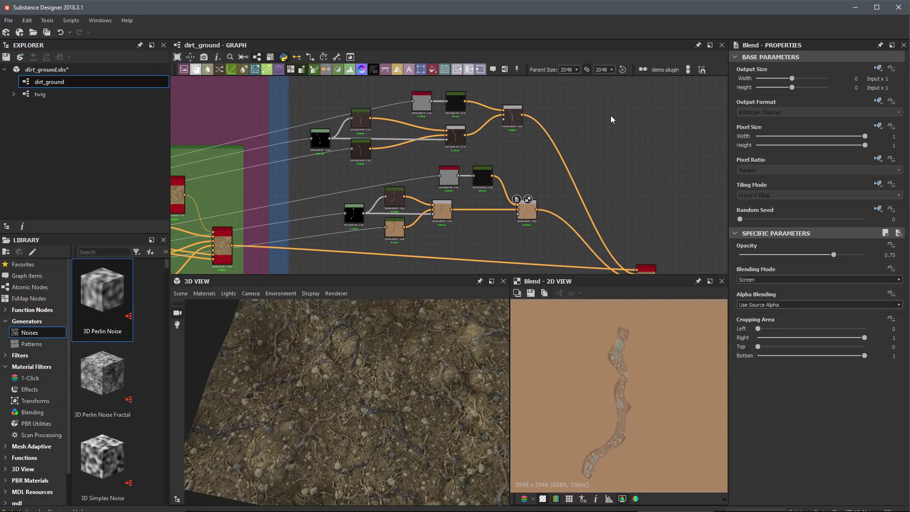